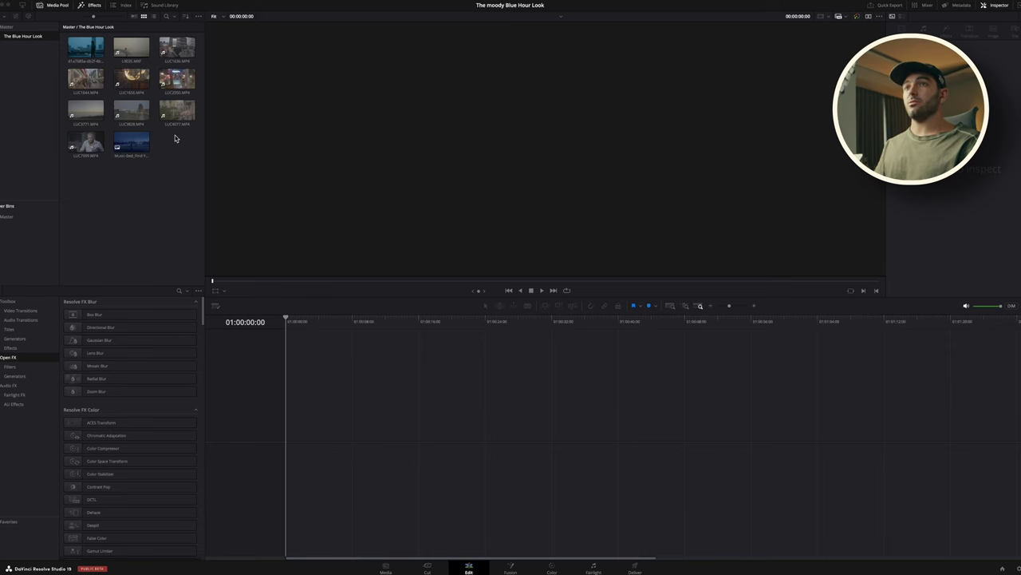
# Create a timeline from the animated GIF and the Music-Bed skyline PNG reference images, and play it
pyautogui.click(132, 145)
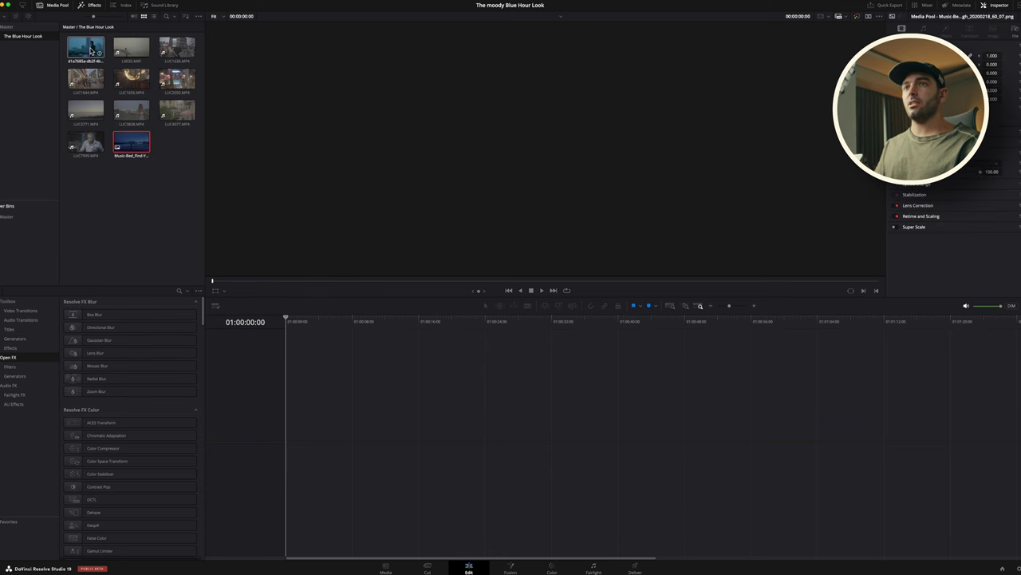
pyautogui.keyDown('super'); pyautogui.click(90, 49); pyautogui.keyUp('super')
pyautogui.moveTo(119, 146); pyautogui.dragTo(376, 423)
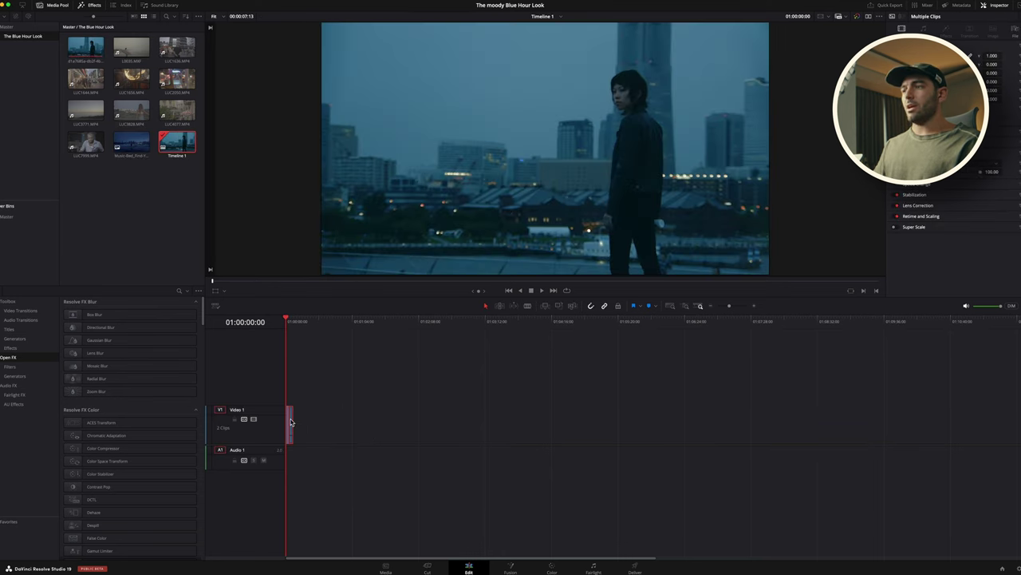
pyautogui.press('space')
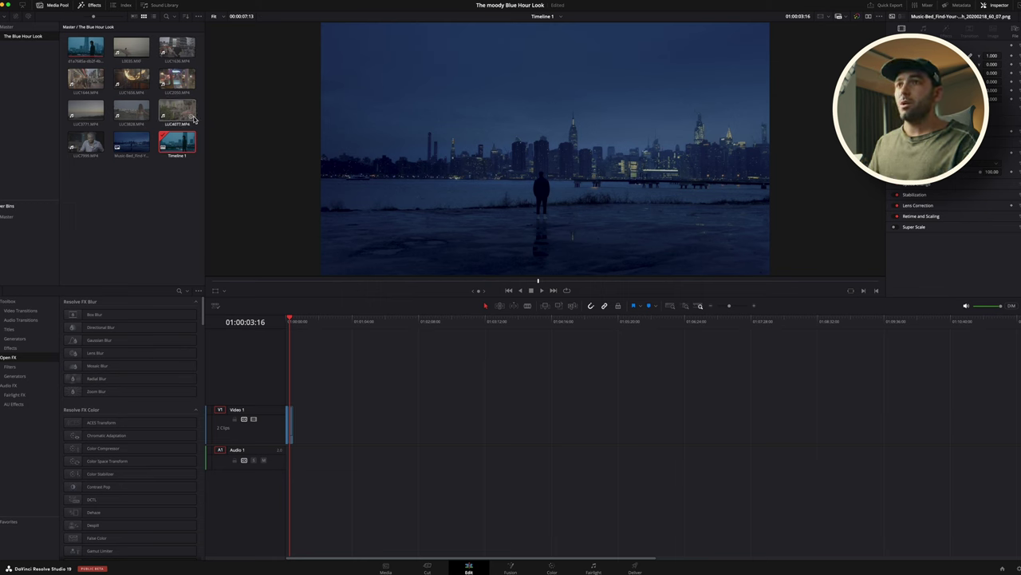
# Append the nine footage clips and the remaining video files, L0035.MXF through LUC7999.MP4, to the timeline after the reference images
pyautogui.click(131, 50)
pyautogui.keyDown('shift'); pyautogui.click(88, 147); pyautogui.keyUp('shift')
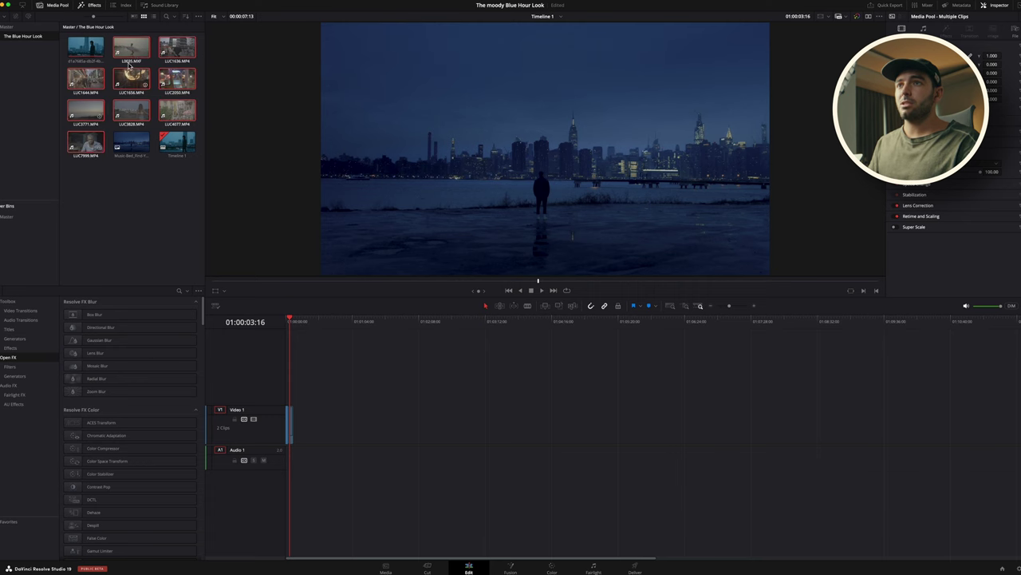
pyautogui.moveTo(132, 51); pyautogui.dragTo(333, 408)
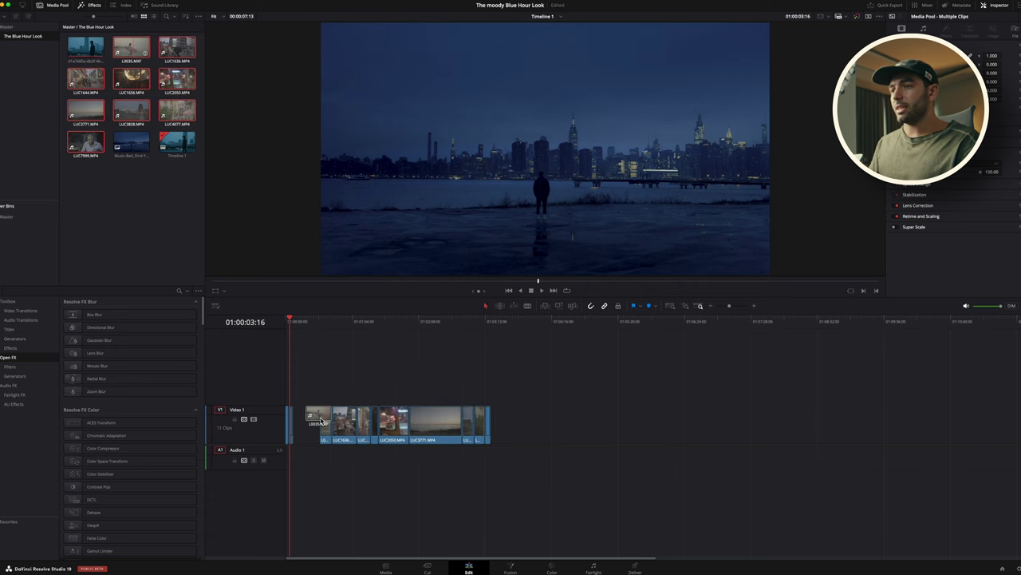
# Switch to the Color page and grab a still of both the skyline and the standing-figure reference clips
pyautogui.click(553, 568)
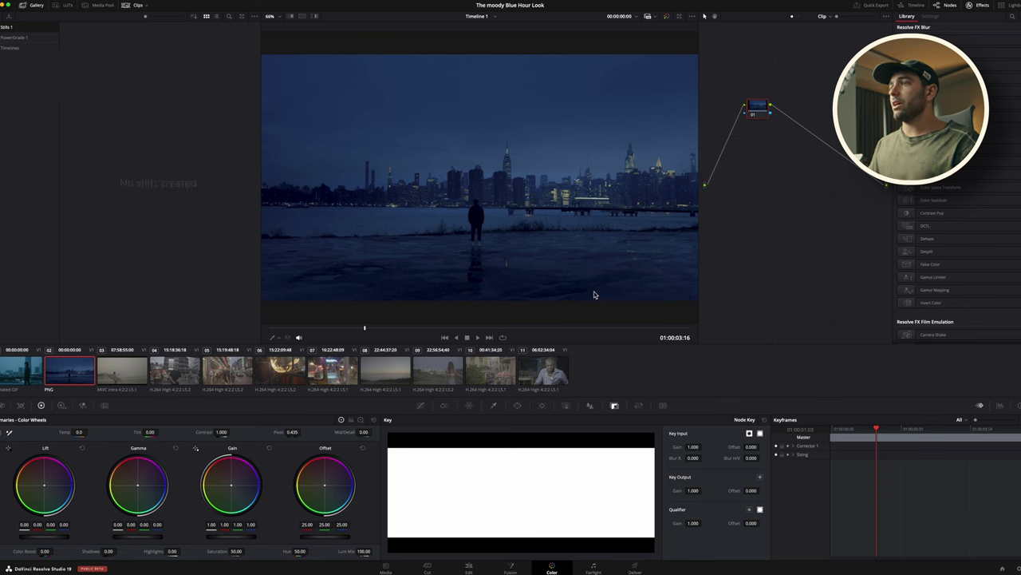
pyautogui.rightClick(471, 193)
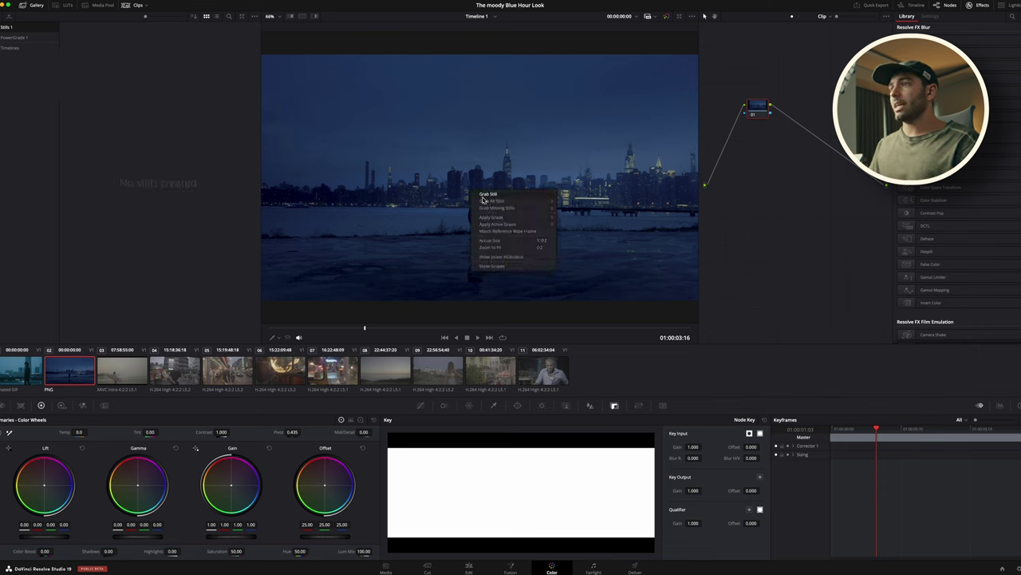
pyautogui.click(488, 197)
pyautogui.click(20, 371)
pyautogui.rightClick(435, 197)
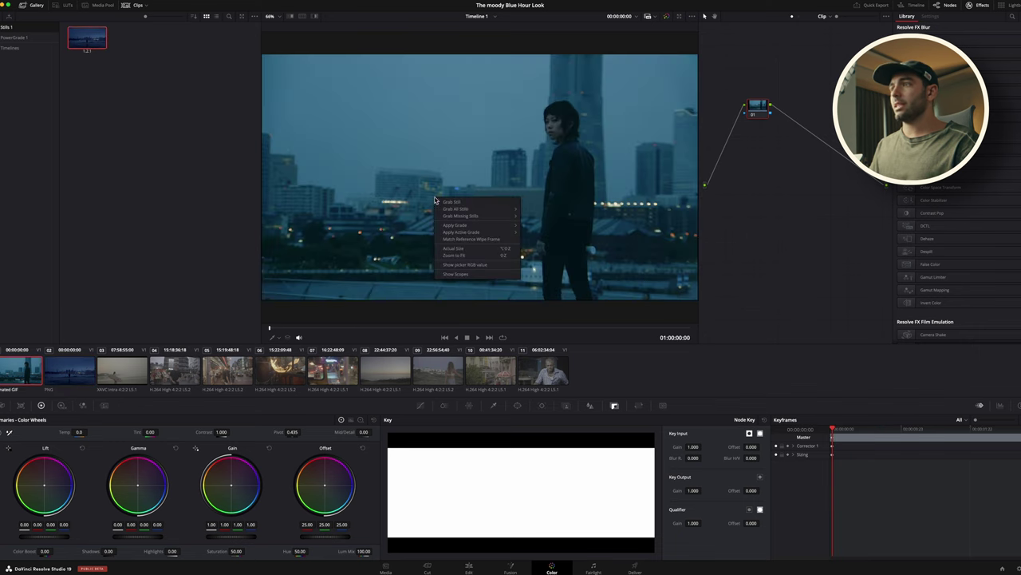
pyautogui.click(472, 203)
# Display the skyline still as a reference wipe in the viewer and hide the gallery
pyautogui.click(135, 38)
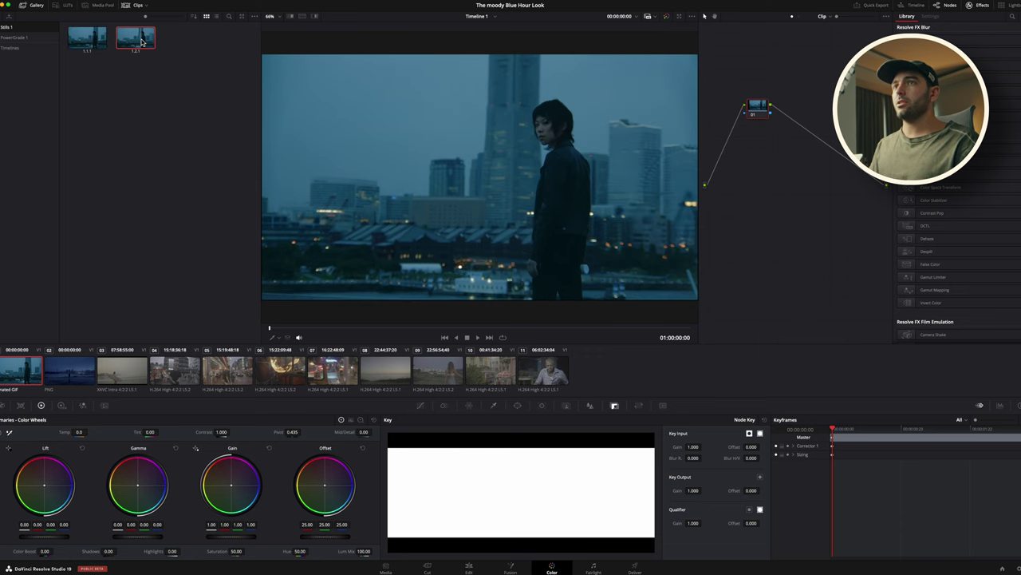
pyautogui.doubleClick(139, 39)
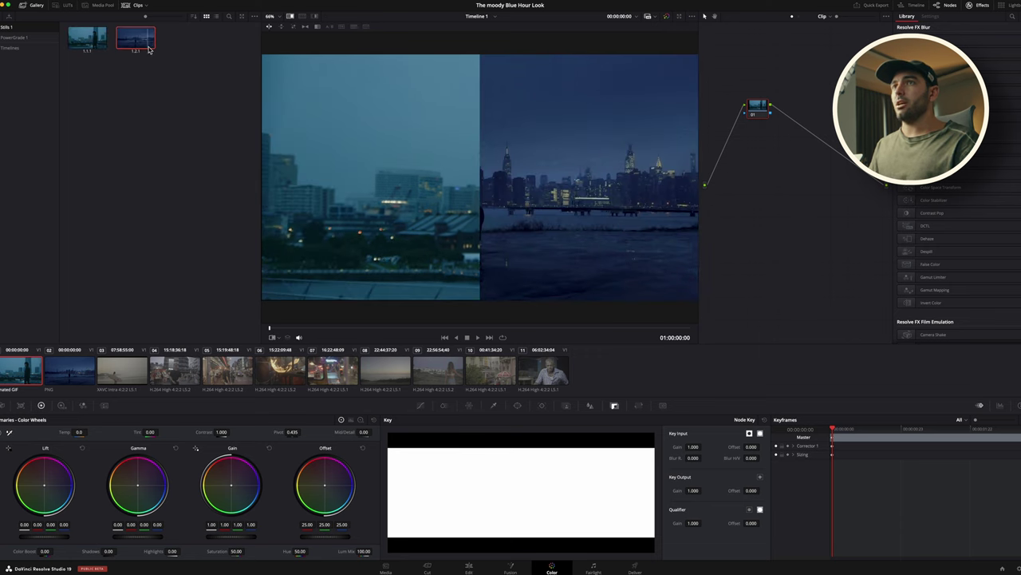
pyautogui.click(38, 5)
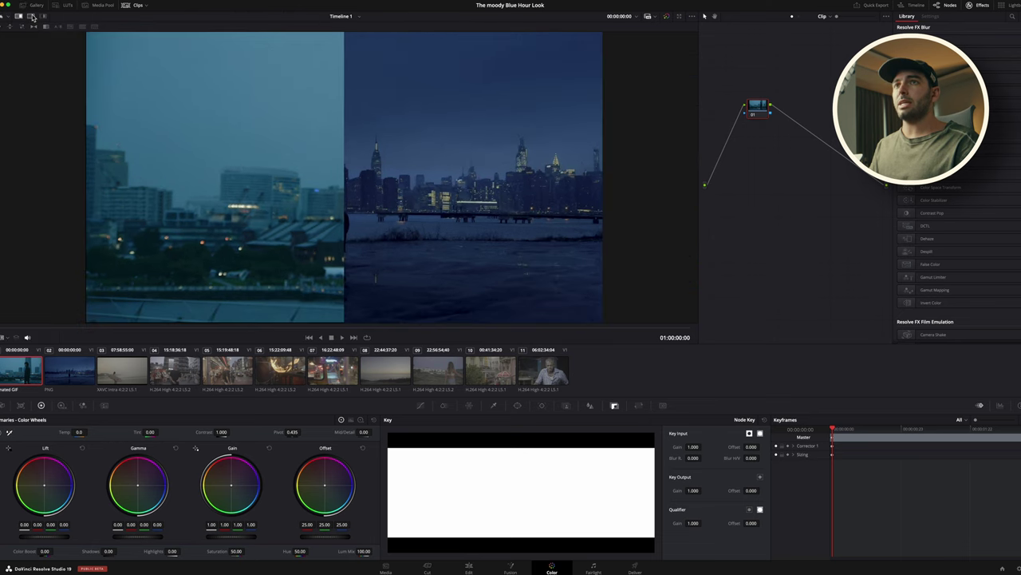
# Set the viewer to a split screen that compares the current clip with Selected Still Images
pyautogui.click(32, 16)
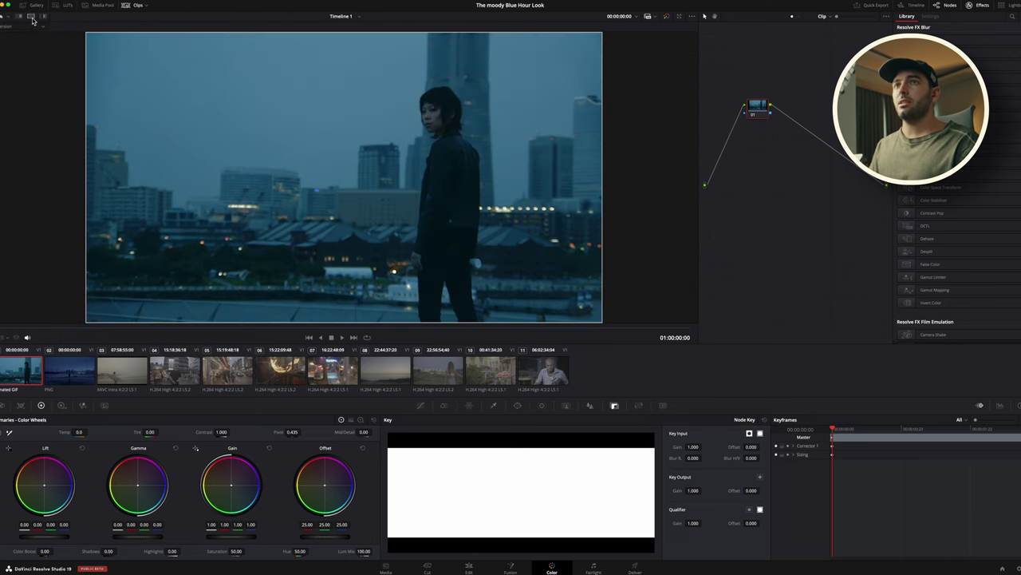
pyautogui.click(20, 16)
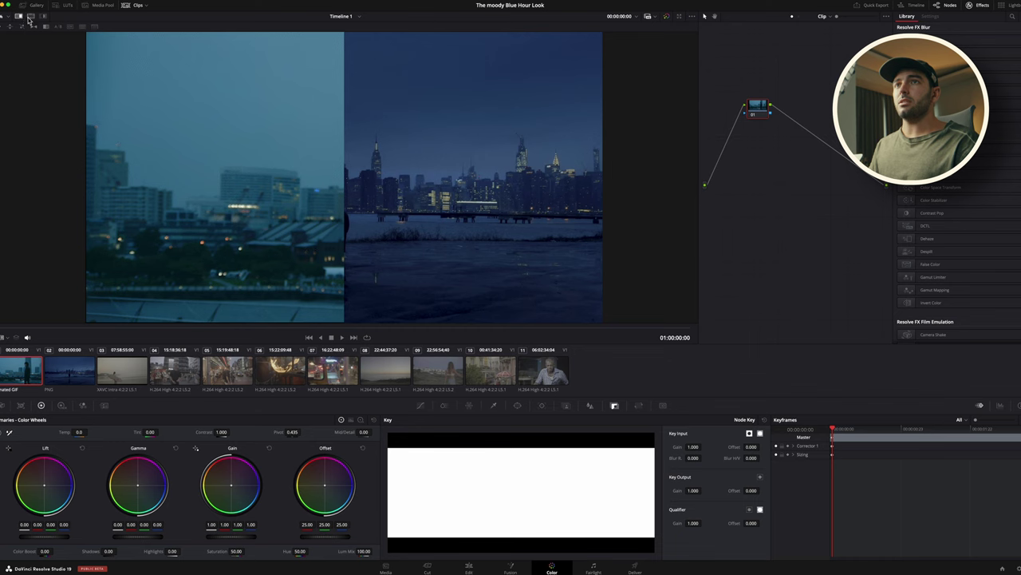
pyautogui.click(31, 16)
pyautogui.click(36, 27)
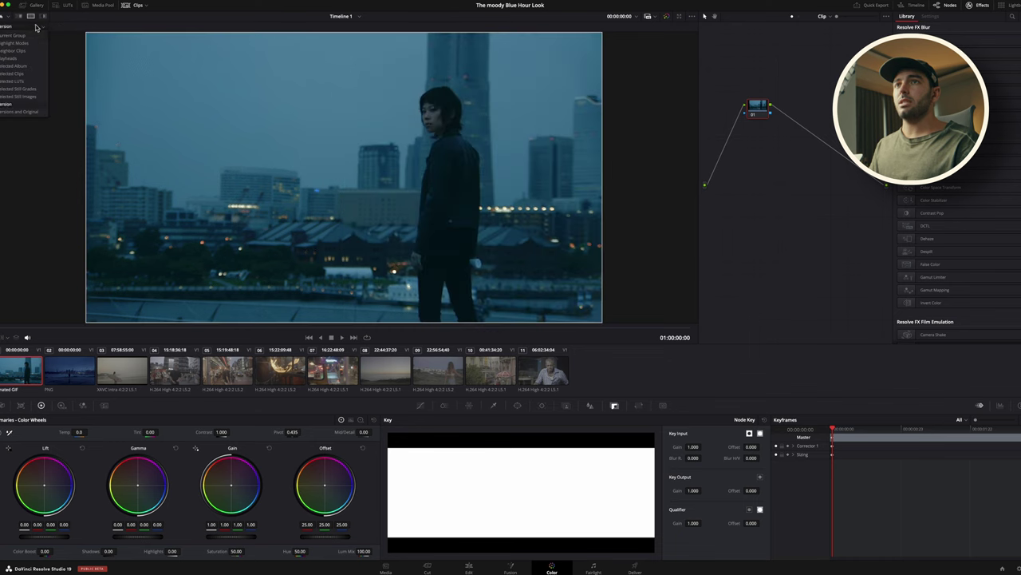
pyautogui.click(37, 95)
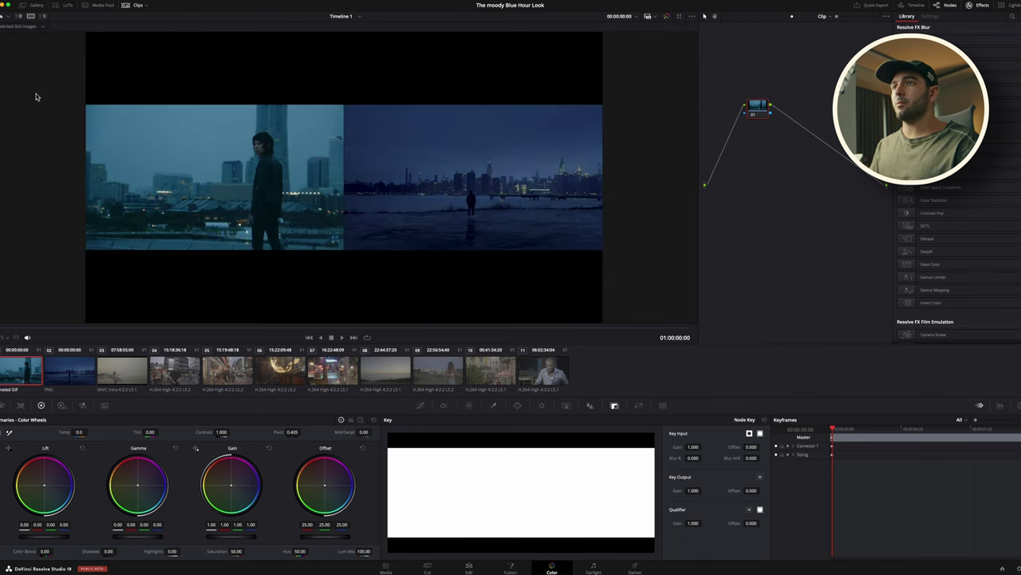
# Open the street clip 05 for grading beside the skyline still and park the playhead at 01:01:14:16
pyautogui.click(222, 377)
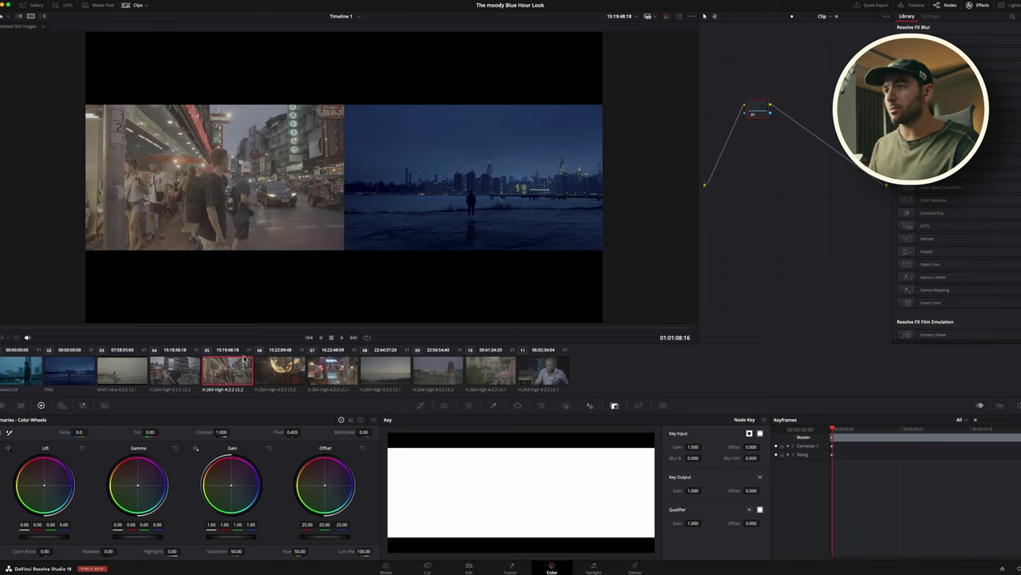
pyautogui.click(309, 327)
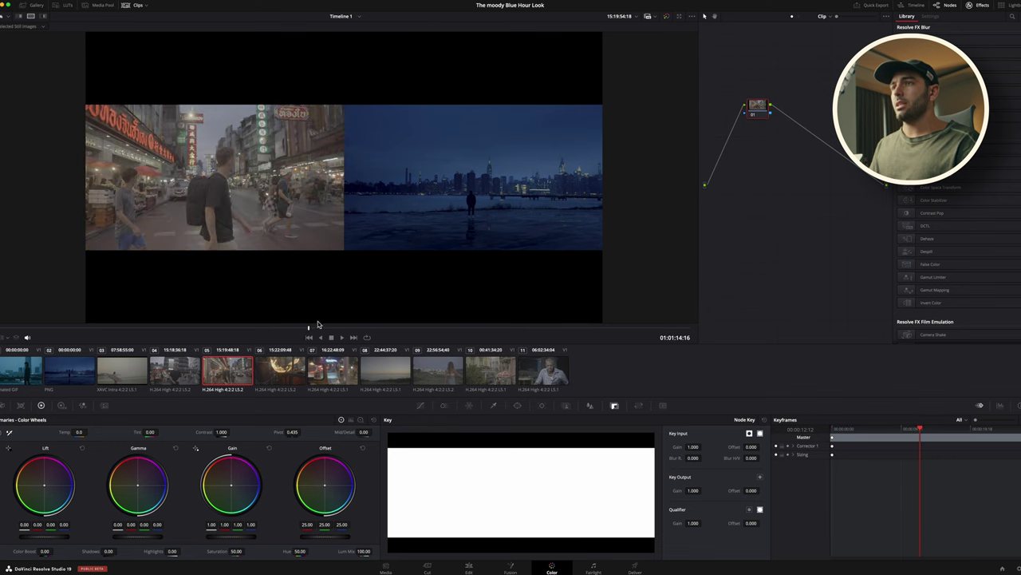
pyautogui.scroll(5, 444, 239)
pyautogui.scroll(-4, 443, 240)
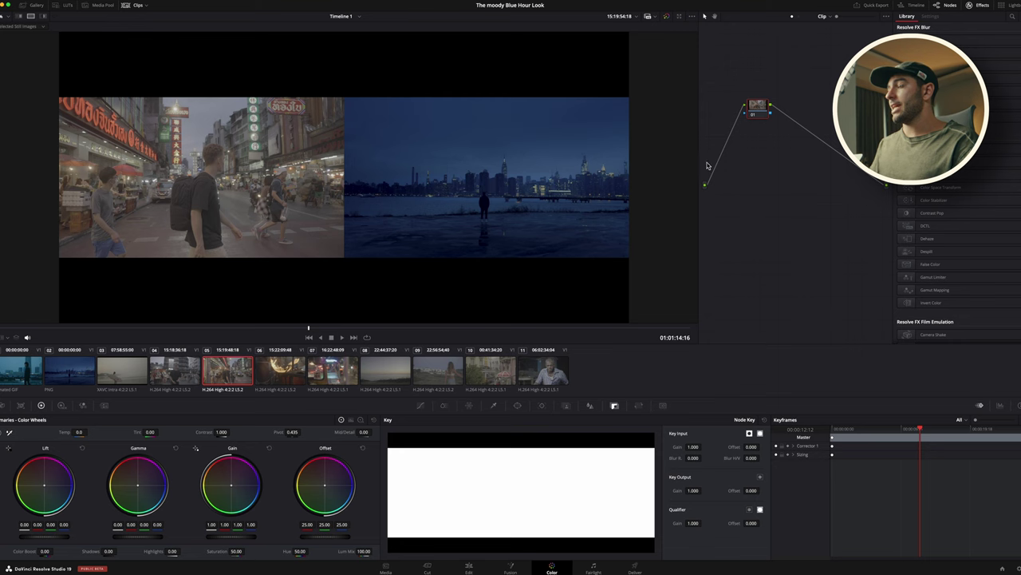
# Add six serial nodes after node 01 to build a seven-node chain for the street clip
pyautogui.hotkey('alt', 's')
pyautogui.hotkey('alt', 's')
pyautogui.hotkey('alt', 's')
pyautogui.hotkey('alt', 's')
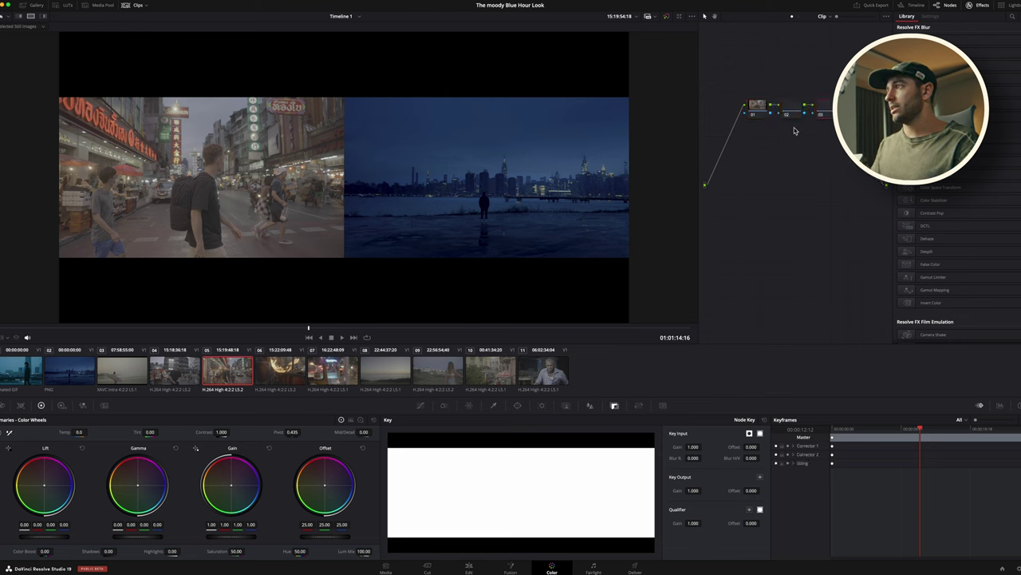
pyautogui.hotkey('alt', 's')
pyautogui.hotkey('alt', 's')
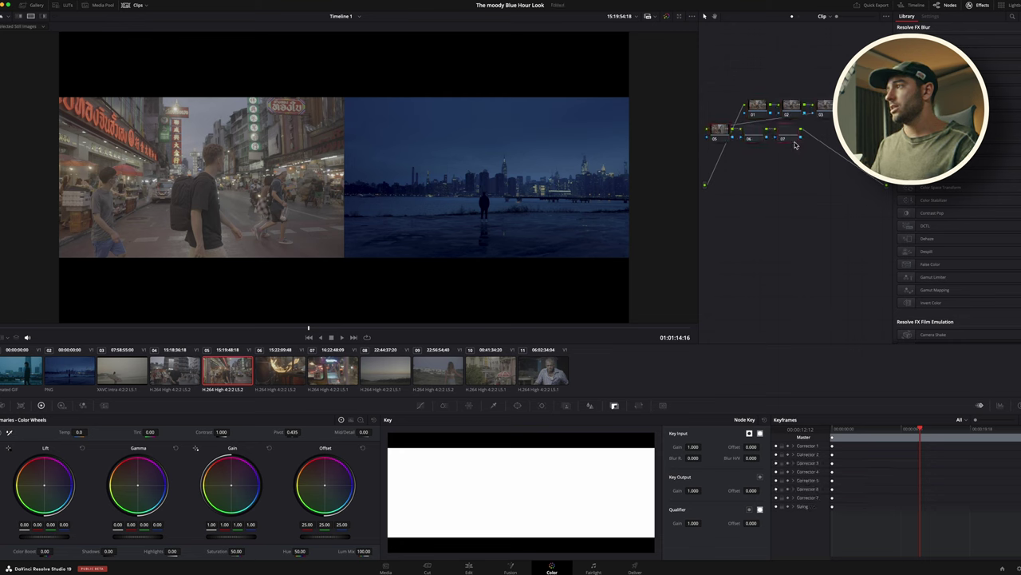
# Arrange the node graph in two rows, with nodes 01 to 04 above and nodes 05 to 07 below
pyautogui.moveTo(806, 165); pyautogui.dragTo(719, 130)
pyautogui.moveTo(793, 124); pyautogui.dragTo(839, 213)
pyautogui.click(857, 207)
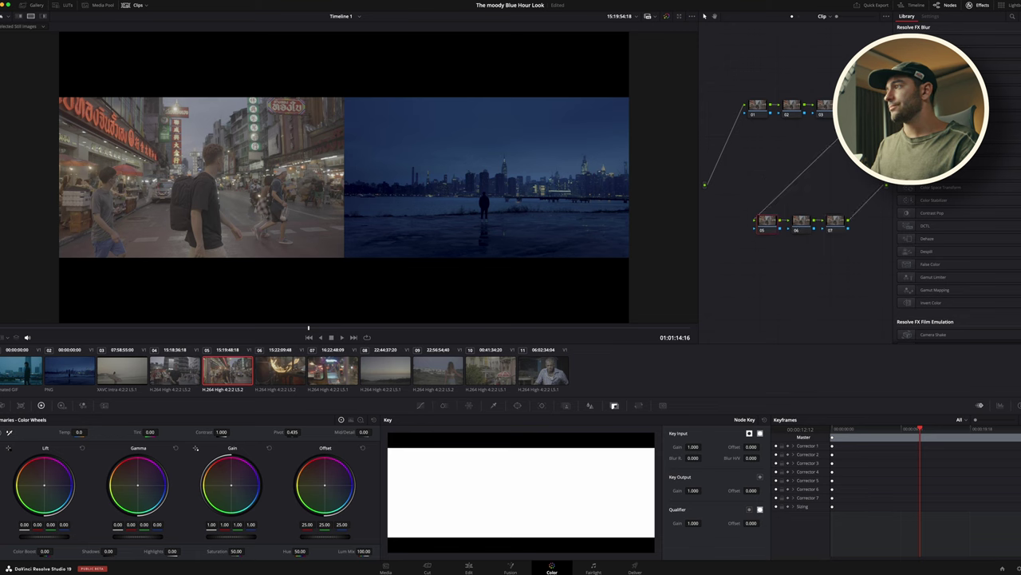
pyautogui.moveTo(865, 147); pyautogui.dragTo(722, 94)
# Label nodes 01 and 07 "cst" and offset both slightly from their rows
pyautogui.click(735, 70)
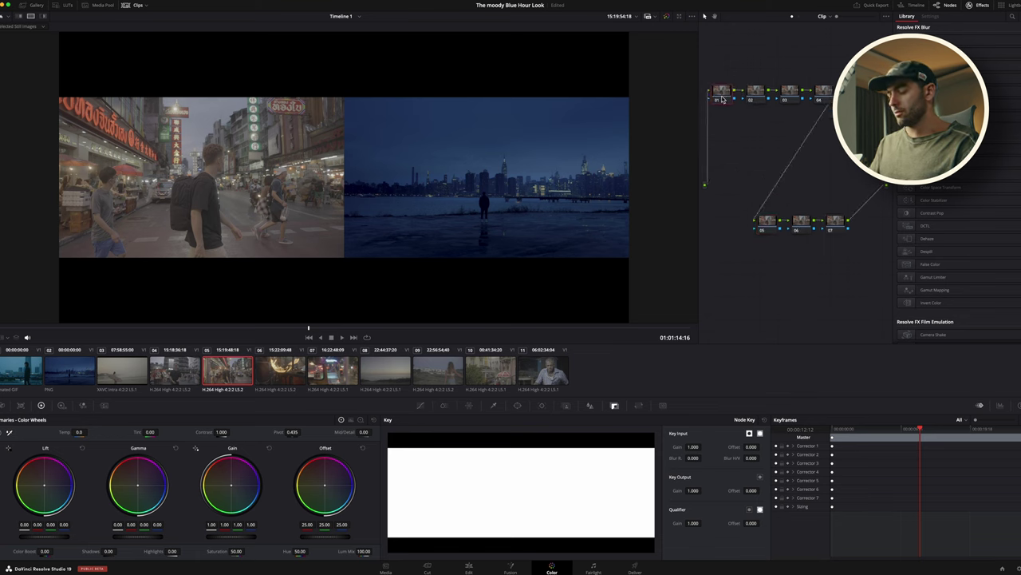
pyautogui.click(835, 221)
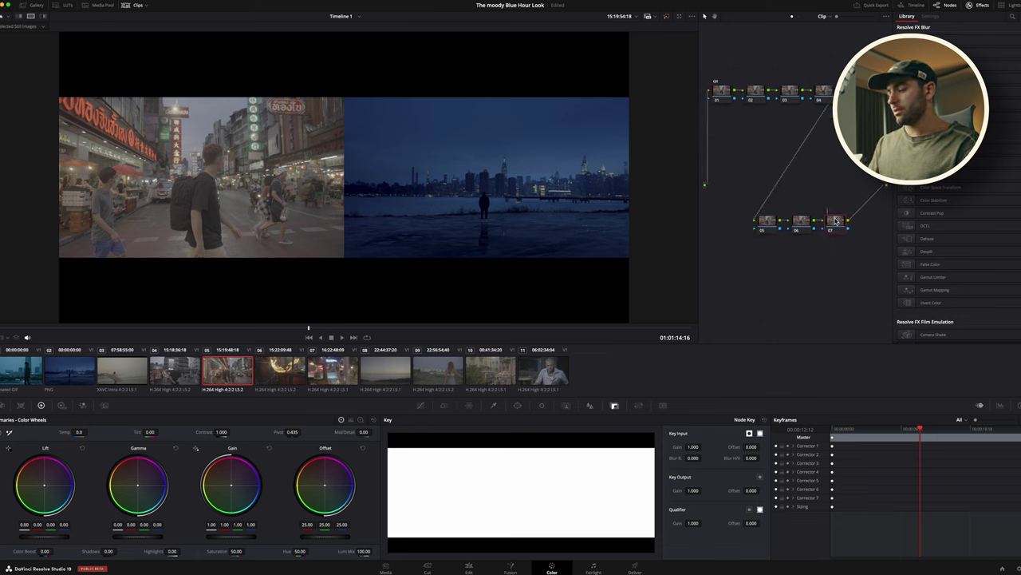
pyautogui.moveTo(838, 226); pyautogui.dragTo(854, 247)
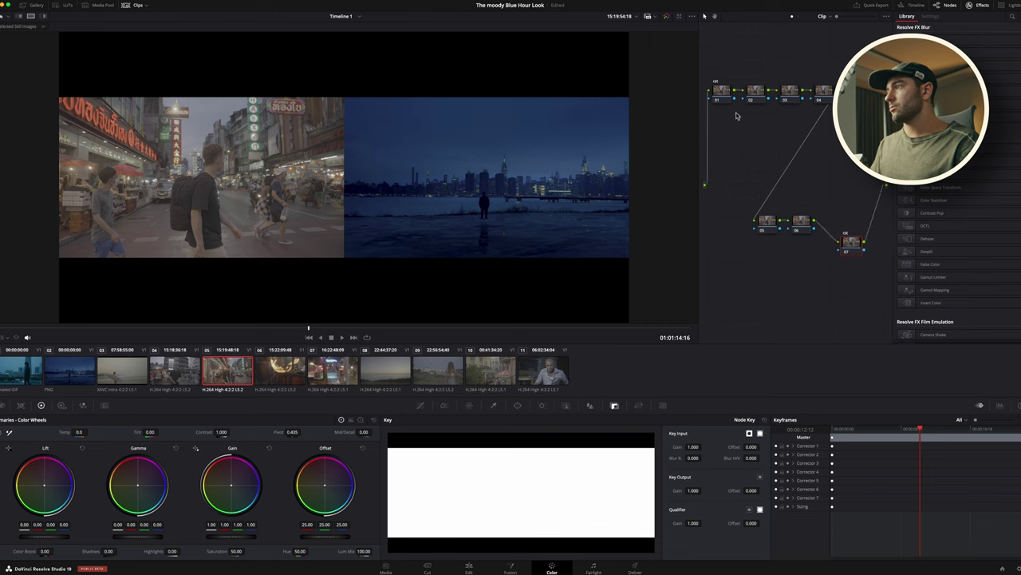
pyautogui.moveTo(727, 100); pyautogui.dragTo(732, 76)
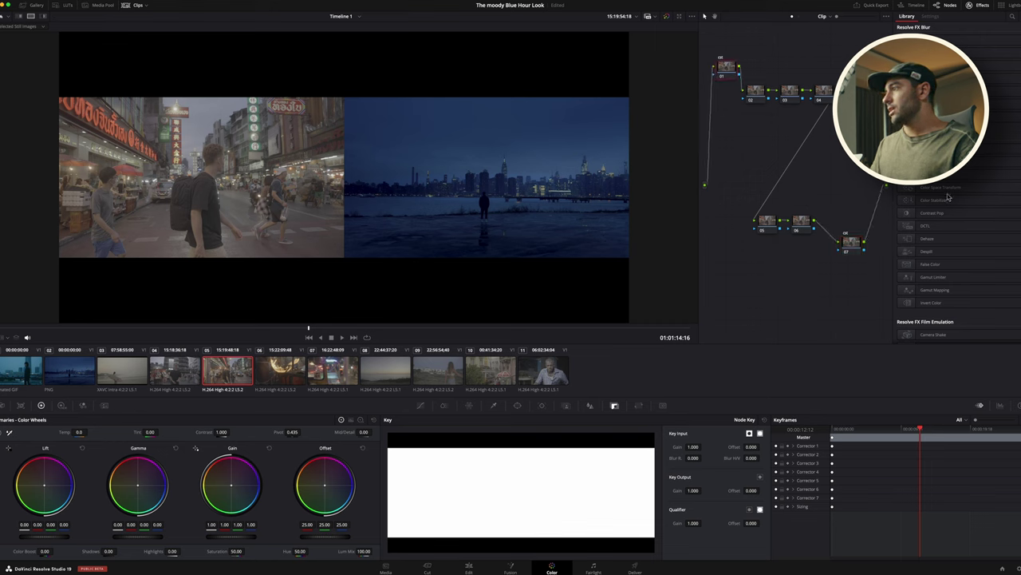
# Apply a Color Space Transform to node 01 with S-Gamut3.Cine input and Wide Gamut output, and choose its input and output gamma
pyautogui.moveTo(929, 189); pyautogui.dragTo(728, 70)
pyautogui.click(980, 48)
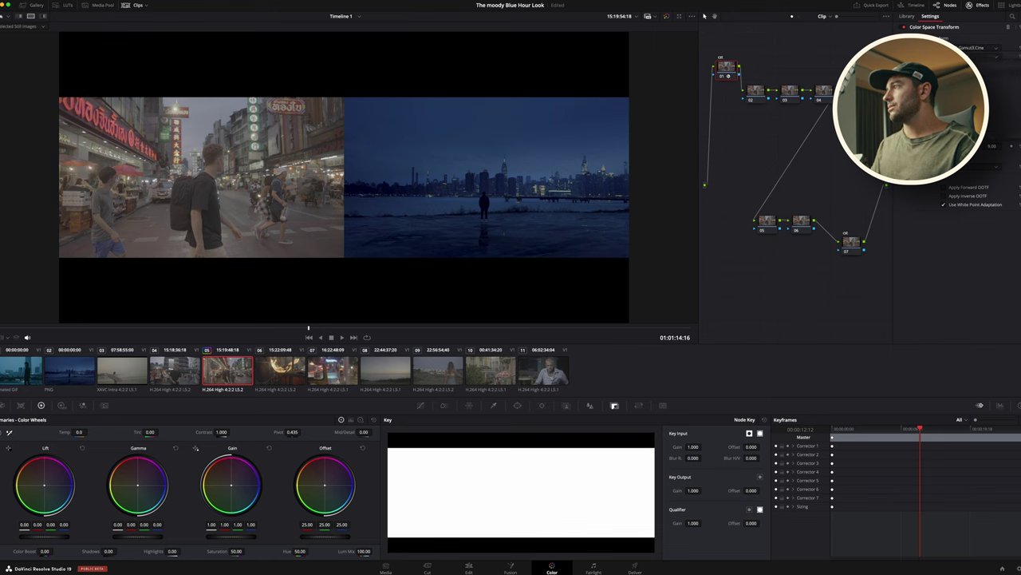
pyautogui.click(970, 111)
pyautogui.click(980, 66)
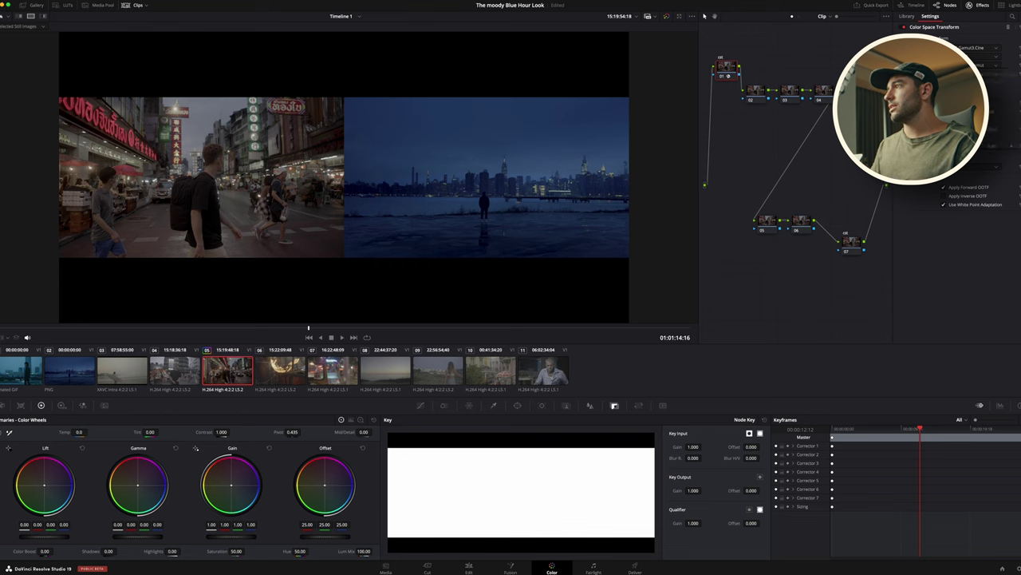
pyautogui.click(980, 74)
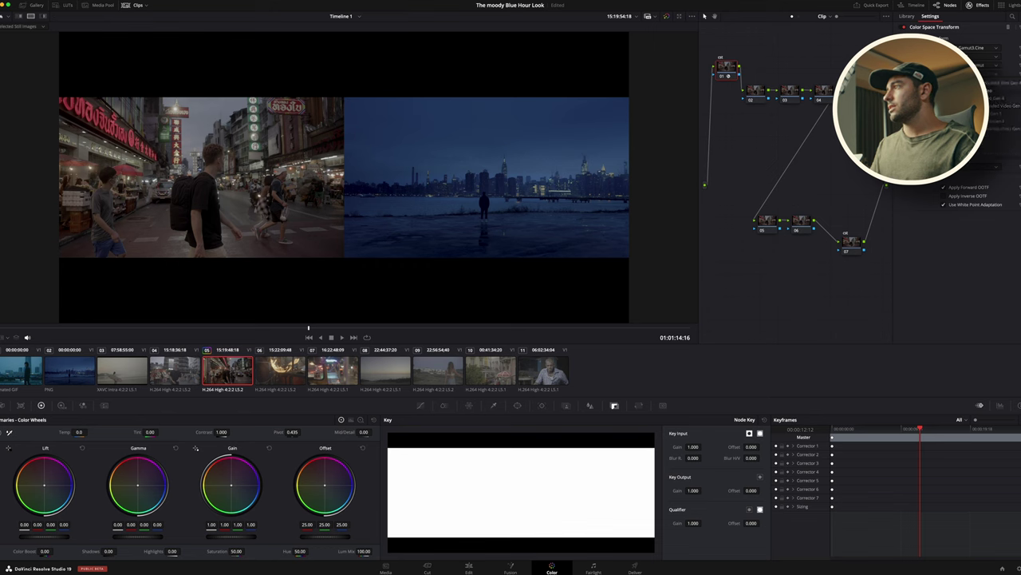
pyautogui.click(970, 148)
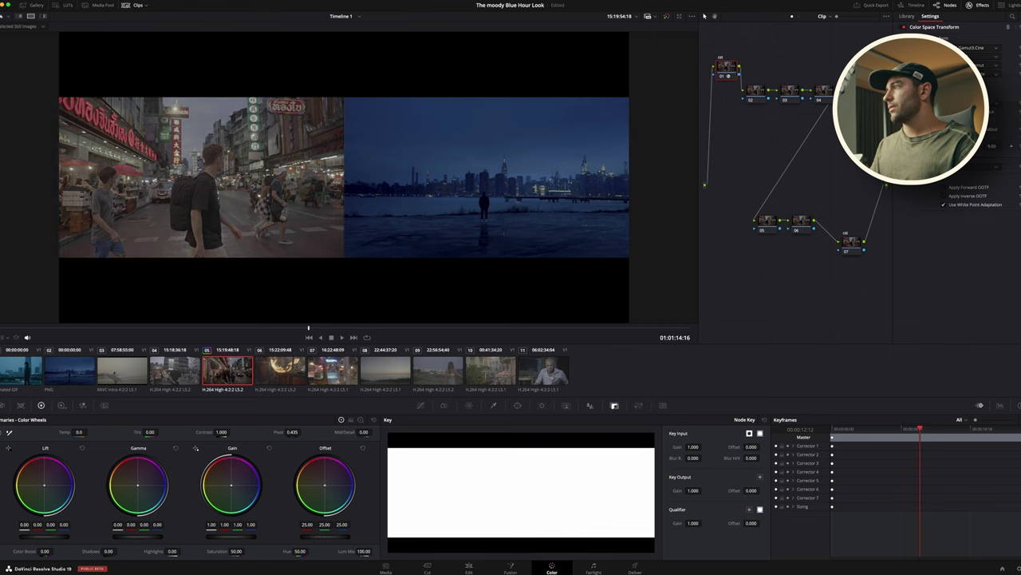
# Apply a Color Space Transform to node 07 with DaVinci Wide Gamut as input color space and DaVinci Intermediate as input gamma
pyautogui.click(852, 242)
pyautogui.moveTo(957, 190); pyautogui.dragTo(853, 243)
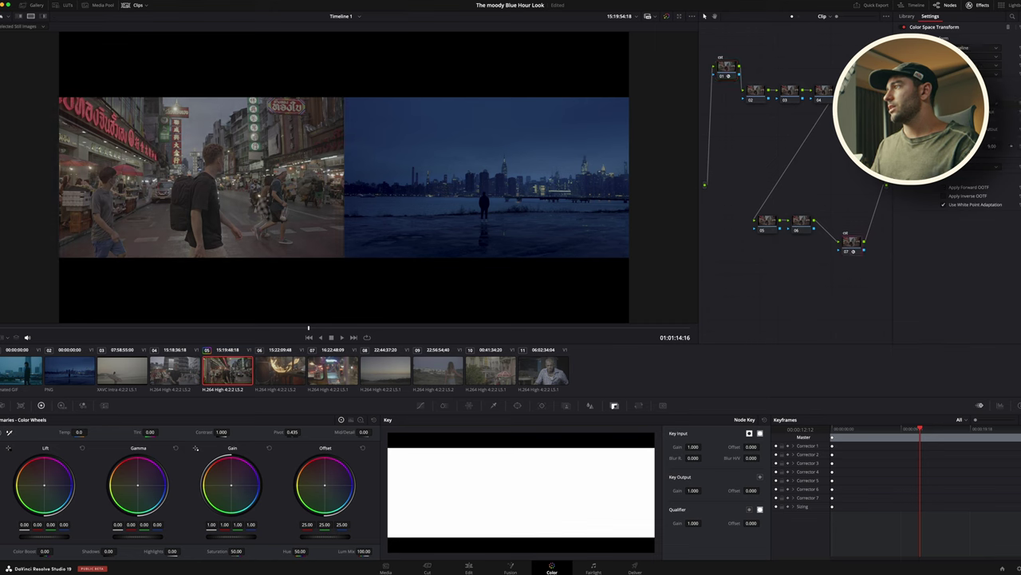
pyautogui.click(972, 50)
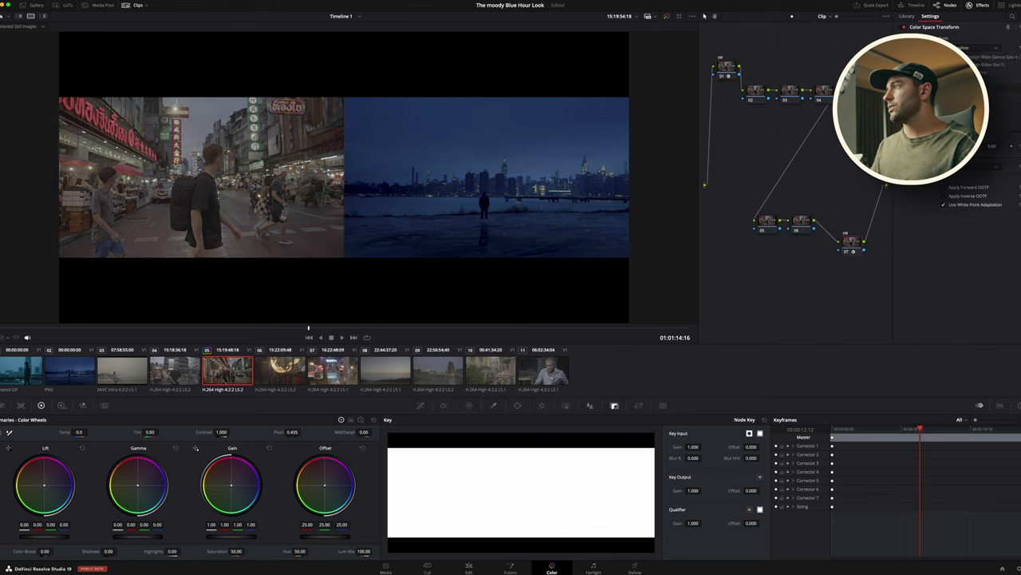
pyautogui.click(957, 88)
pyautogui.click(972, 57)
pyautogui.scroll(-4, 966, 87)
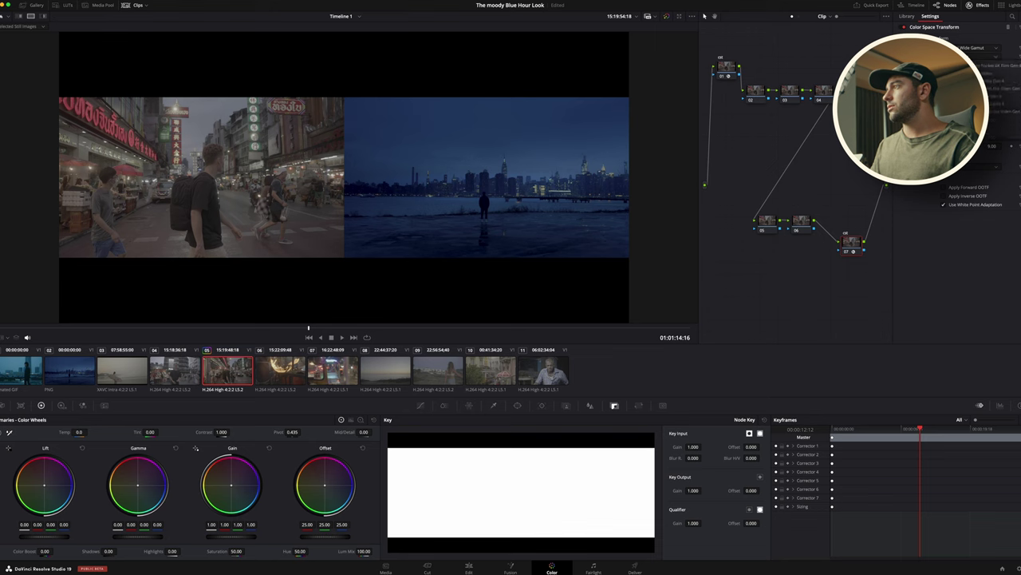
pyautogui.scroll(-3, 966, 88)
pyautogui.click(962, 96)
# Choose the output color space and output gamma for the Color Space Transform on node 07
pyautogui.click(972, 65)
pyautogui.scroll(-5, 965, 95)
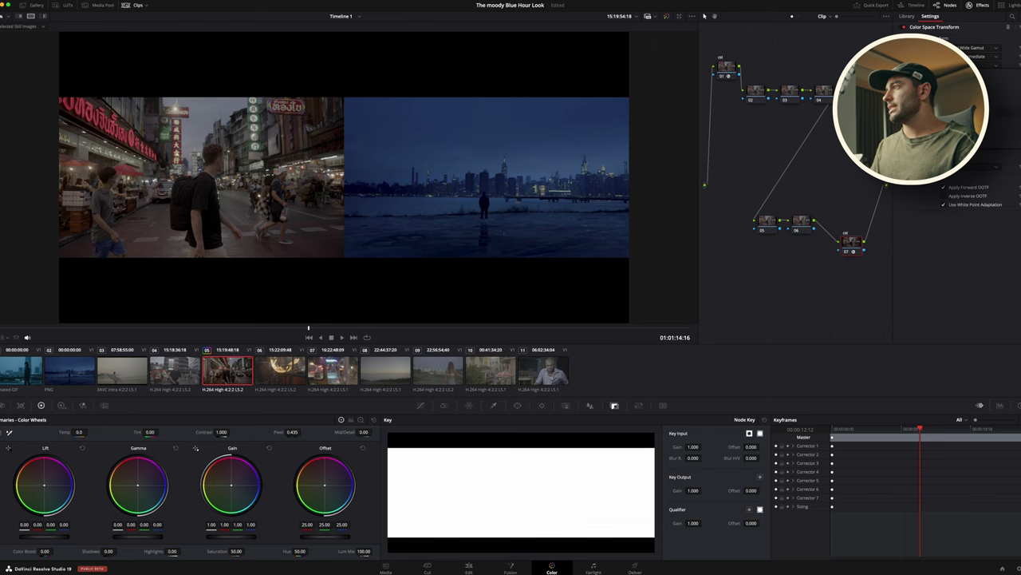
pyautogui.click(961, 108)
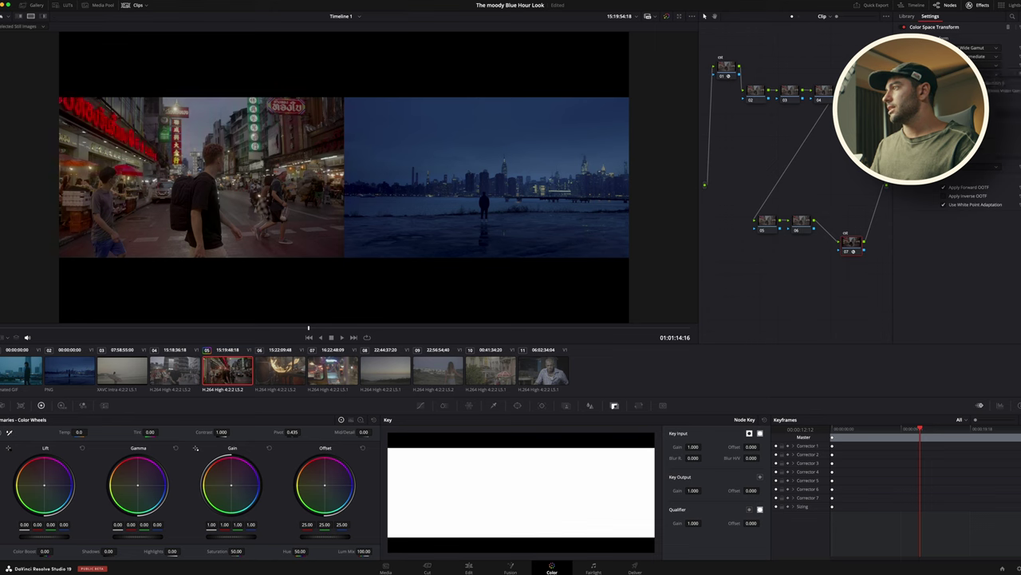
pyautogui.click(962, 136)
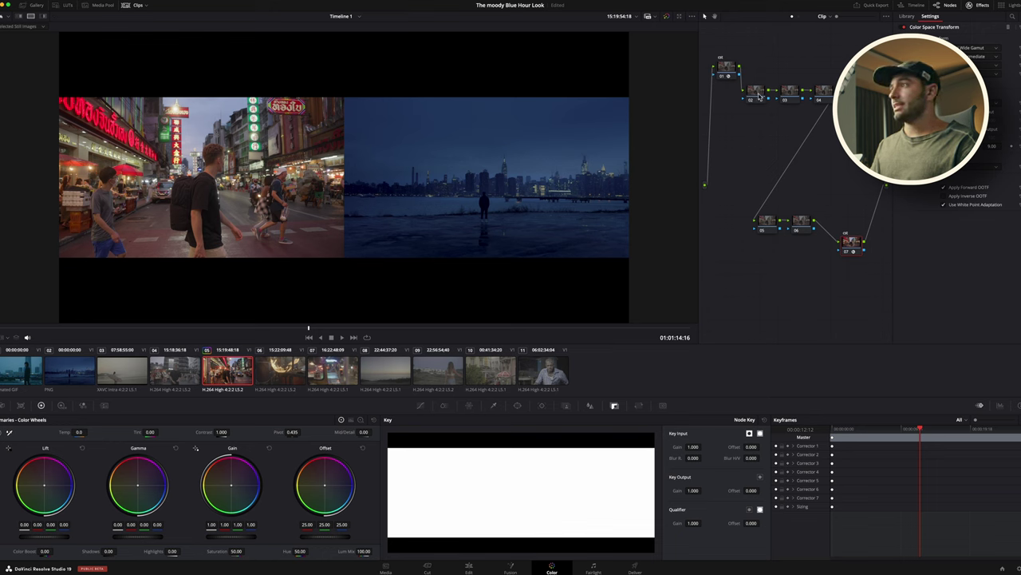
# Label nodes 06, 05 and 04 "look", "hal" and "grain", and line them up in one row ahead of the final cst node
pyautogui.moveTo(759, 95); pyautogui.dragTo(759, 128)
pyautogui.moveTo(789, 96); pyautogui.dragTo(826, 128)
pyautogui.moveTo(806, 228); pyautogui.dragTo(816, 250)
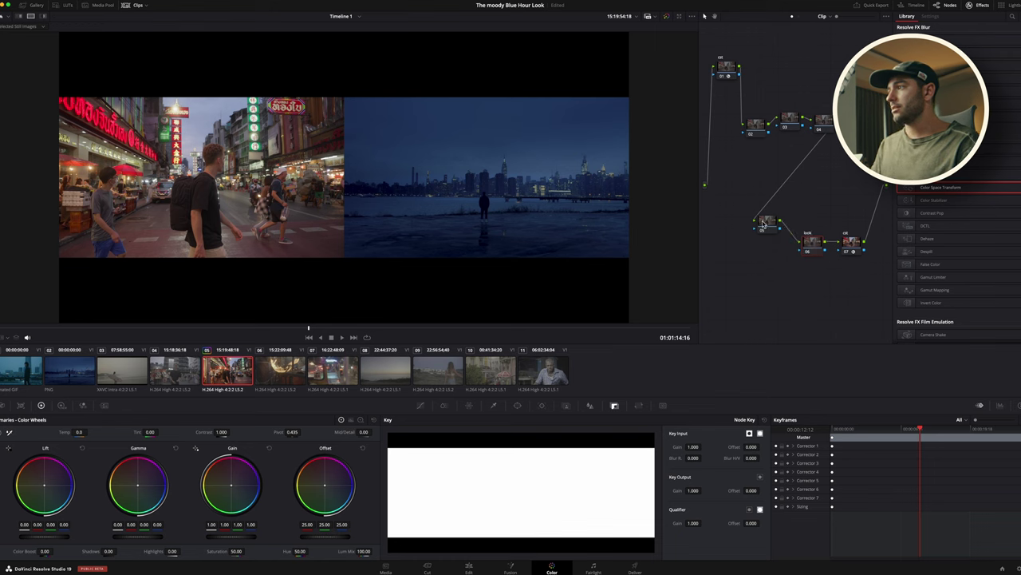
pyautogui.moveTo(763, 225); pyautogui.dragTo(776, 243)
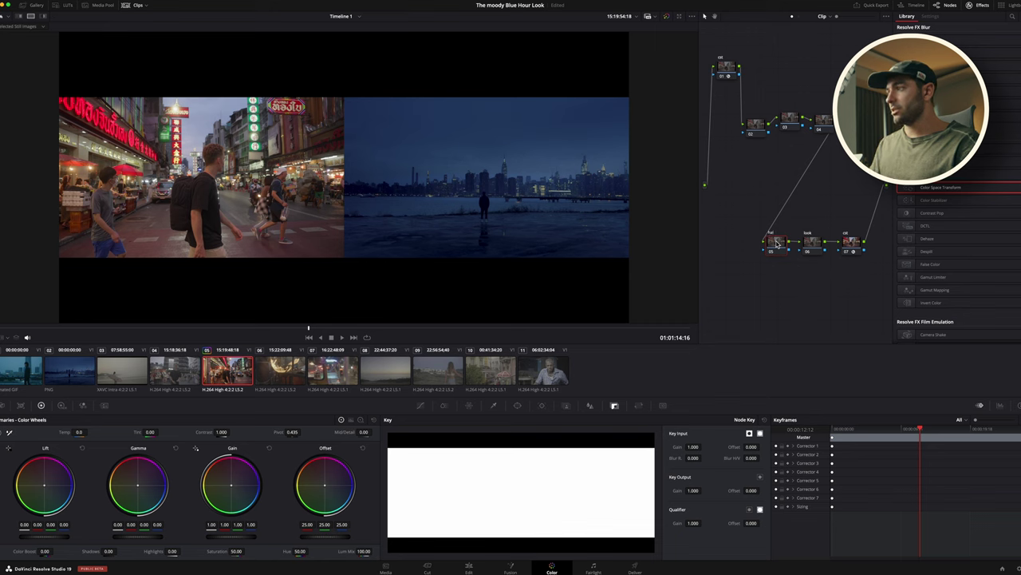
pyautogui.moveTo(820, 127); pyautogui.dragTo(820, 201)
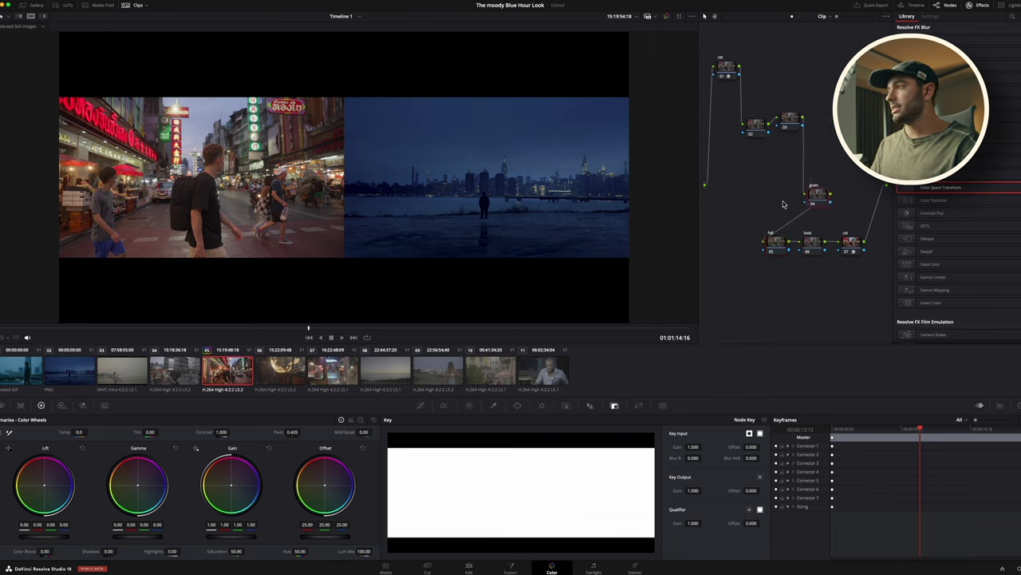
pyautogui.moveTo(820, 201); pyautogui.dragTo(744, 244)
# Label node 02 "vignette" and node 03 "primaries", placing node 03 between the vignette node and the row starting with grain
pyautogui.click(759, 125)
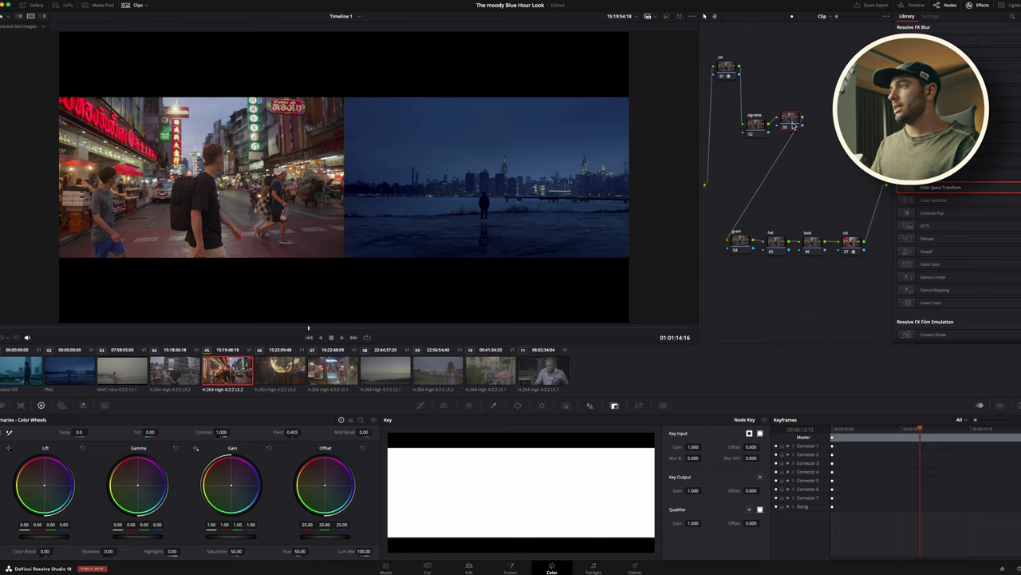
pyautogui.moveTo(790, 120); pyautogui.dragTo(831, 156)
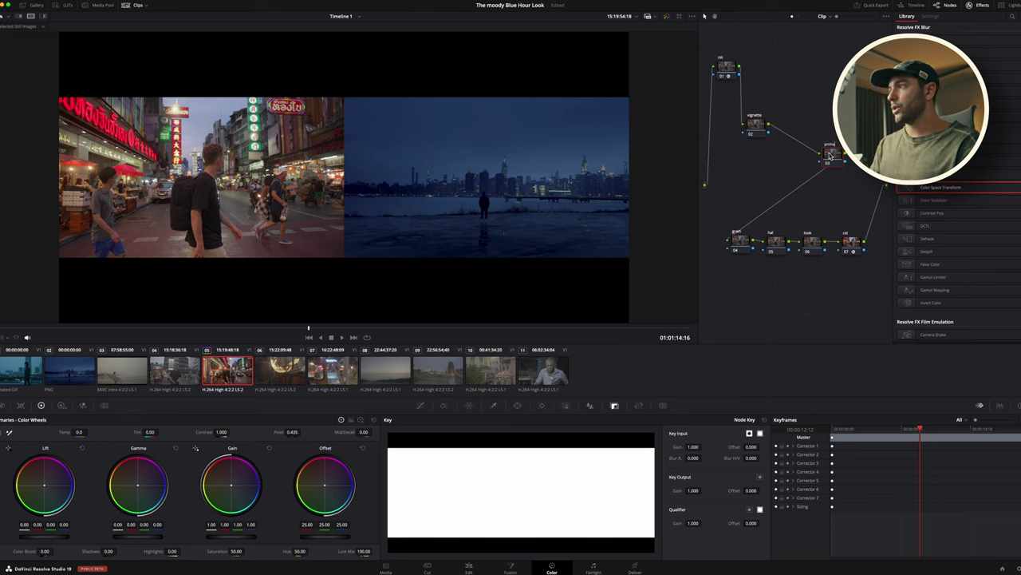
pyautogui.moveTo(842, 159); pyautogui.dragTo(818, 179)
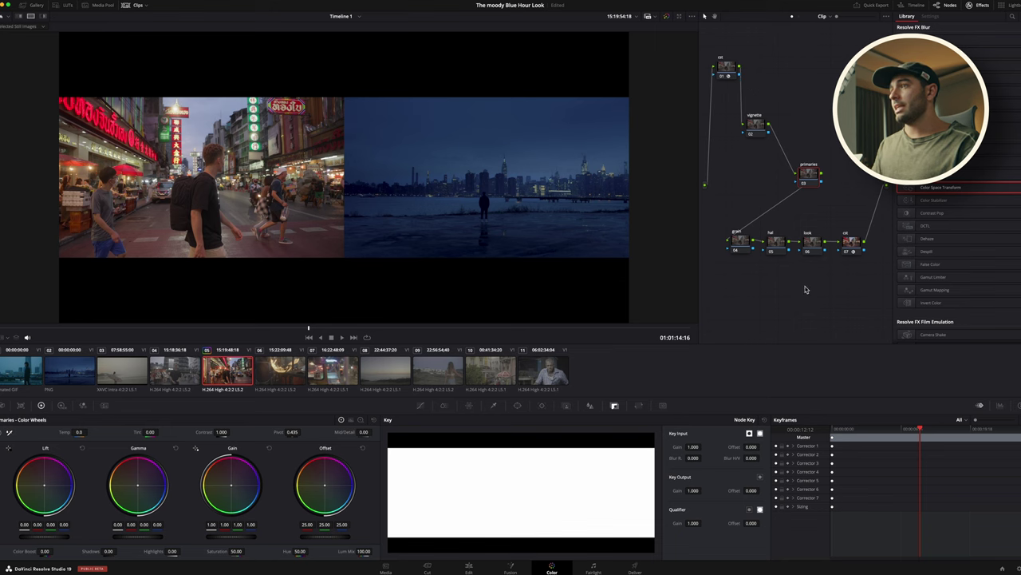
# Select the look node and display its custom curves alongside a waveform scope
pyautogui.click(755, 123)
pyautogui.click(776, 241)
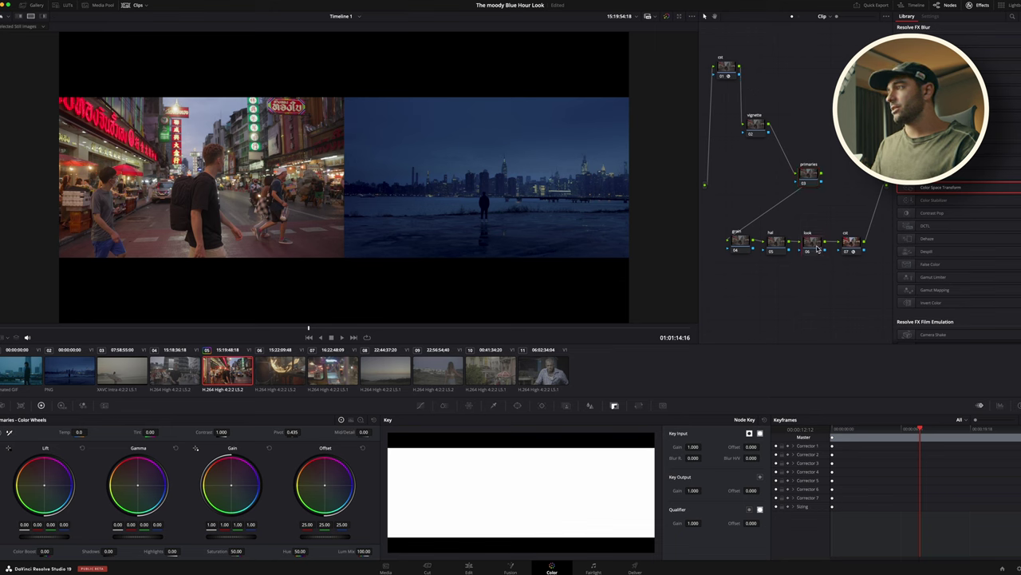
pyautogui.click(740, 243)
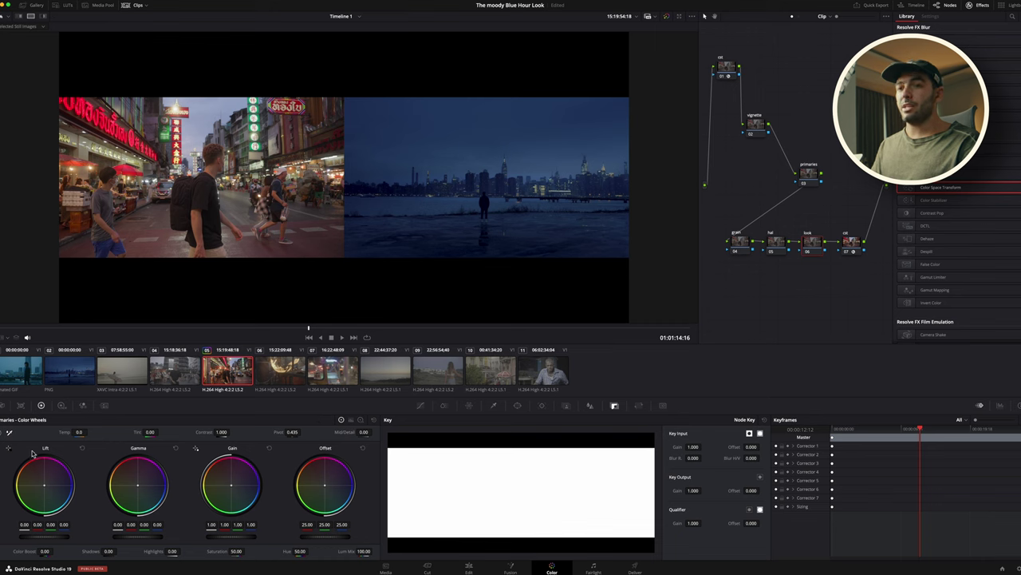
pyautogui.click(422, 405)
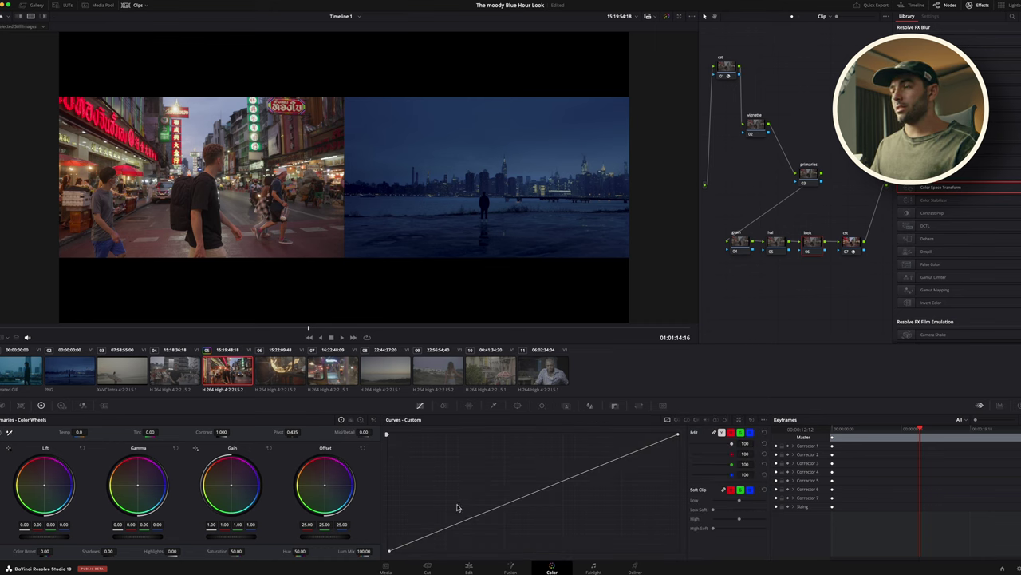
pyautogui.click(998, 406)
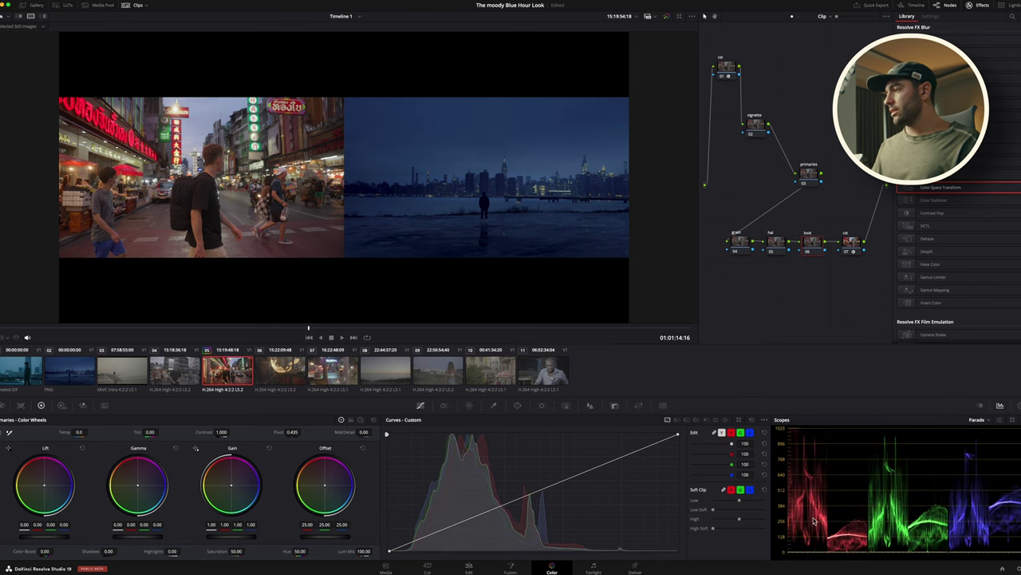
pyautogui.click(989, 421)
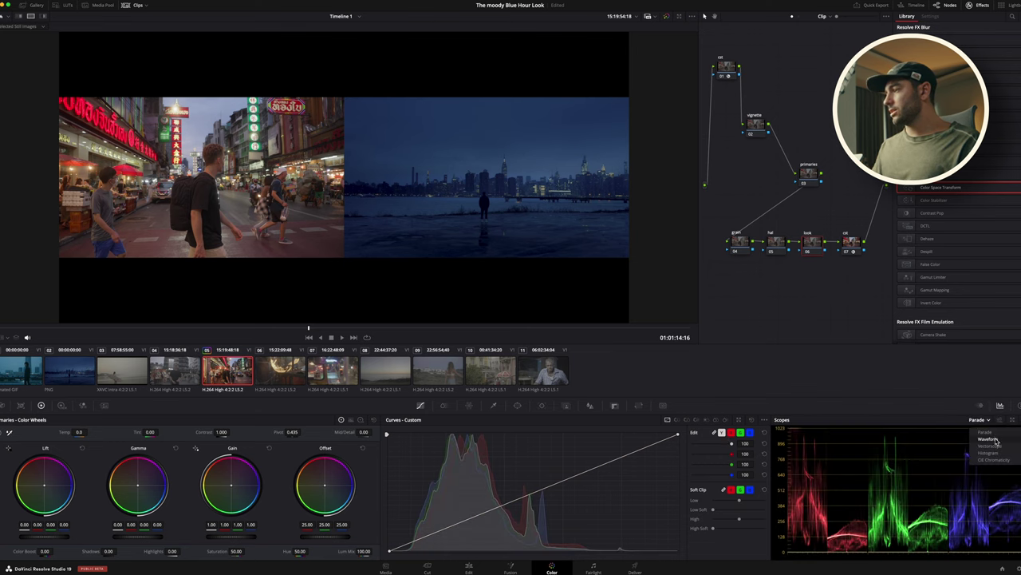
pyautogui.click(995, 439)
pyautogui.click(984, 423)
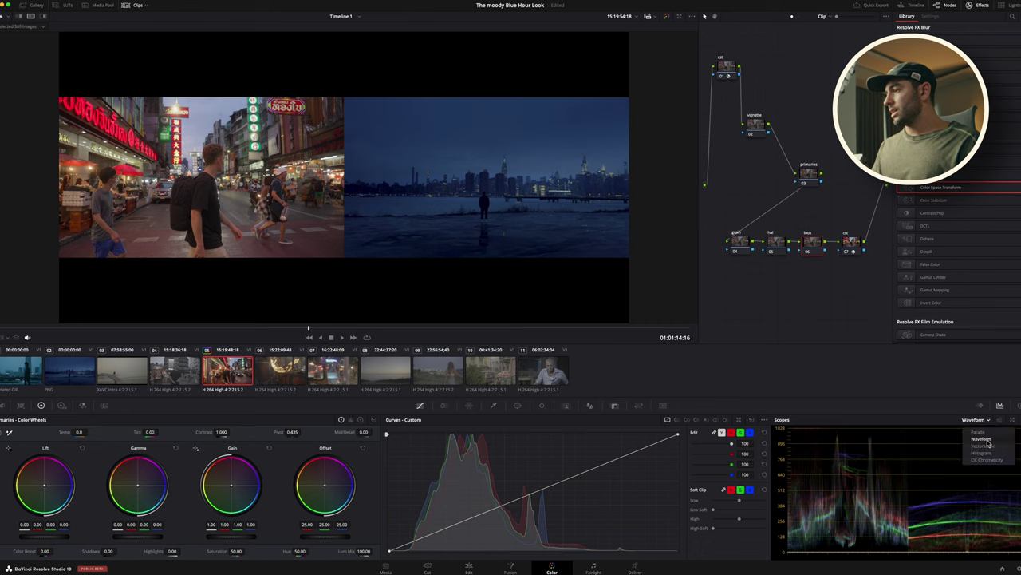
pyautogui.click(988, 442)
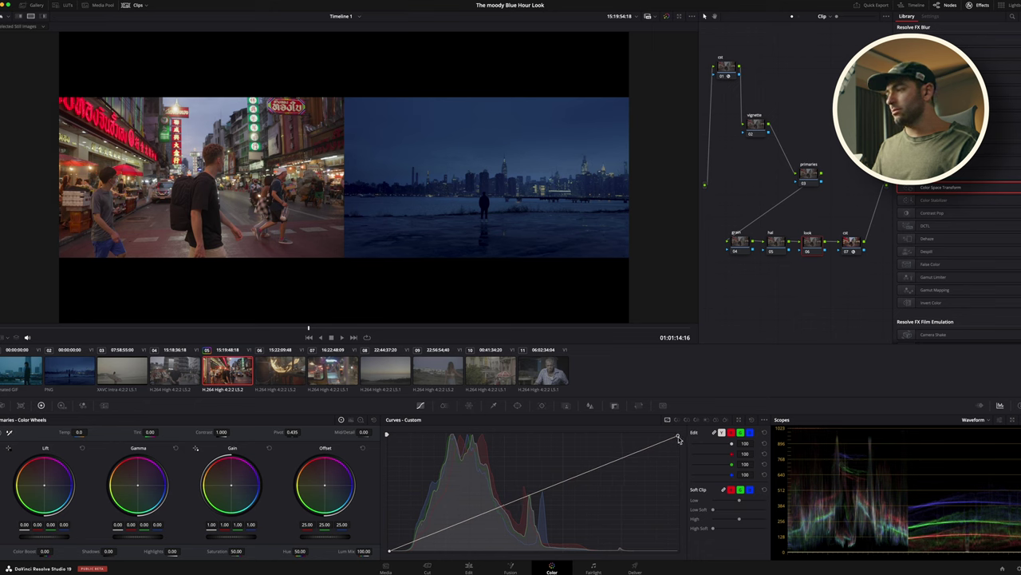
# On the look node, lower the custom curve's white point and add control points in the shadows, midtones and highlights to soften the highlights
pyautogui.moveTo(679, 439); pyautogui.dragTo(682, 462)
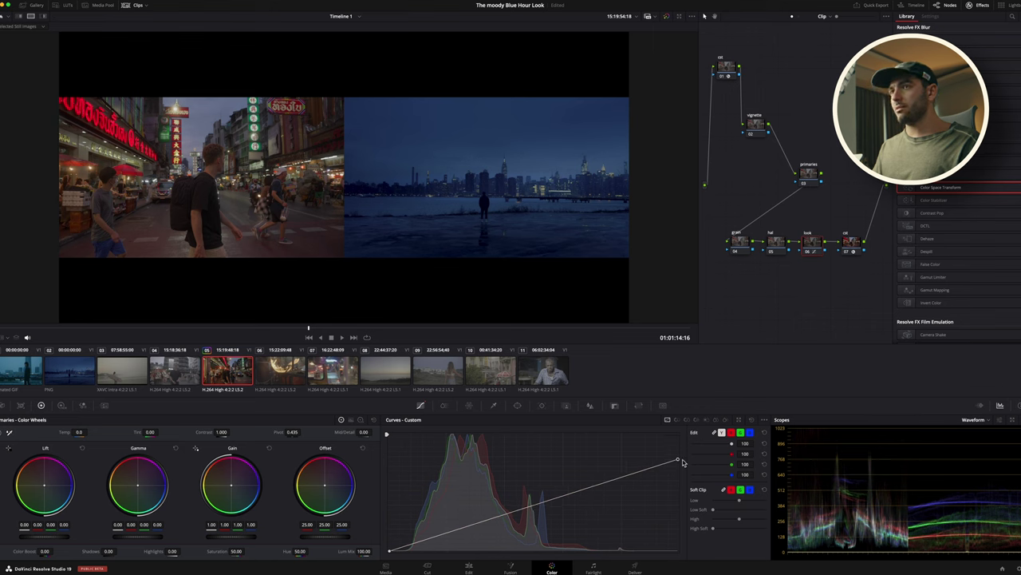
pyautogui.click(588, 486)
pyautogui.moveTo(427, 539); pyautogui.dragTo(428, 542)
pyautogui.moveTo(510, 514); pyautogui.dragTo(504, 515)
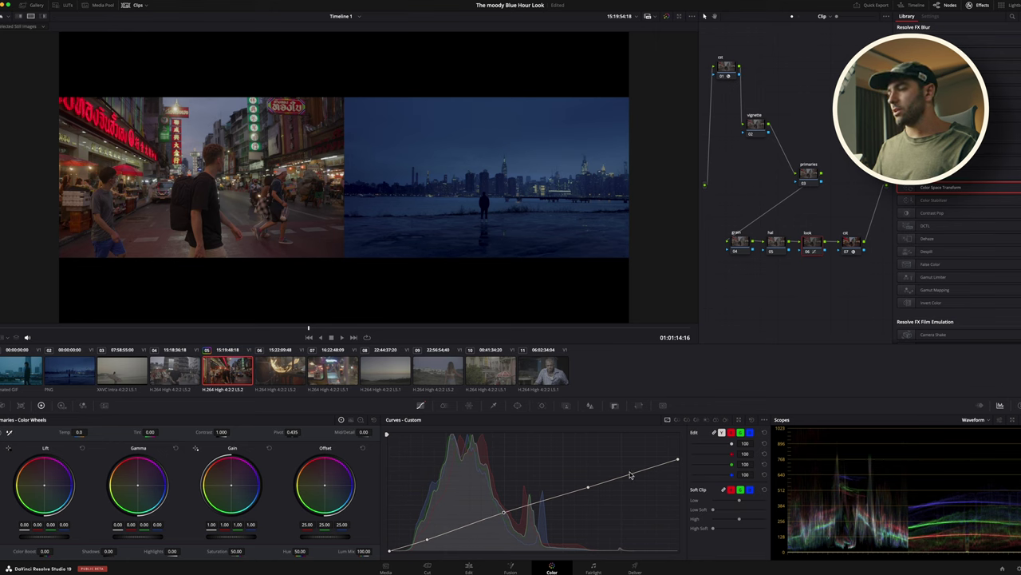
pyautogui.moveTo(678, 461)
pyautogui.mouseDown()
pyautogui.moveTo(678, 479)
pyautogui.moveTo(678, 465)
pyautogui.mouseUp()
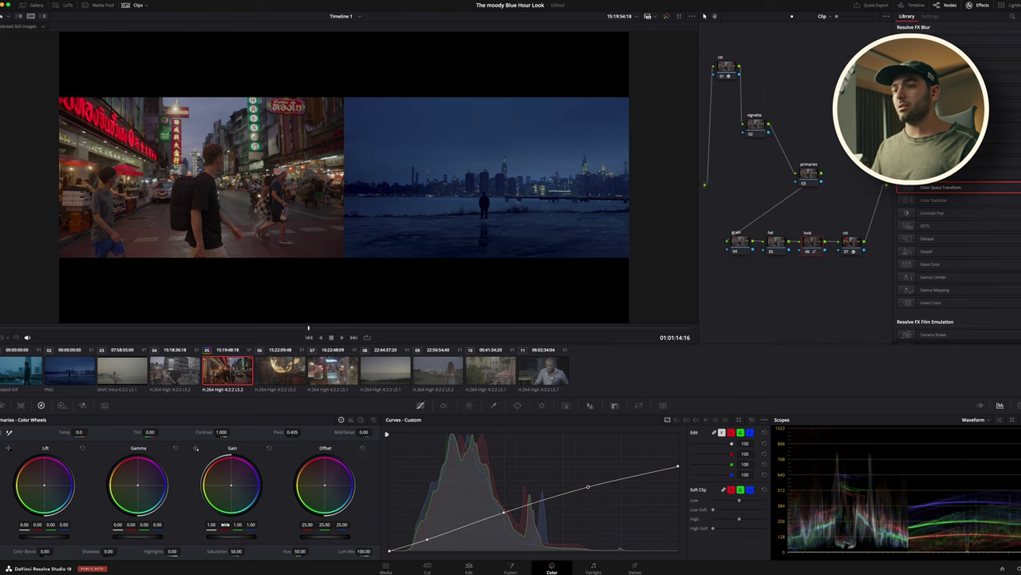
# Cool the look node's gain by setting red to 0.95, green to 0.99 and blue to 1.05
pyautogui.moveTo(225, 525); pyautogui.dragTo(217, 525)
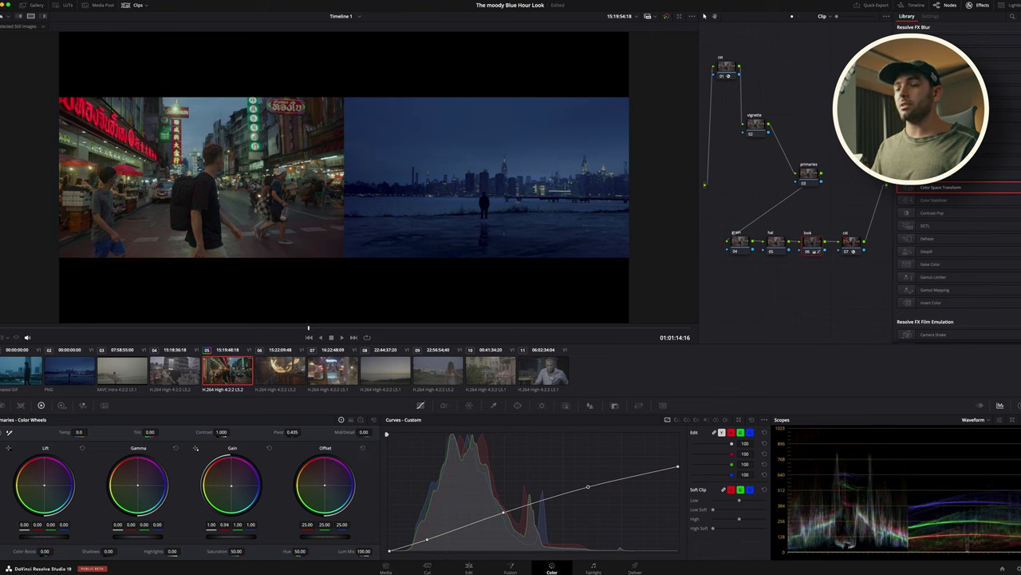
pyautogui.moveTo(224, 524); pyautogui.dragTo(255, 524)
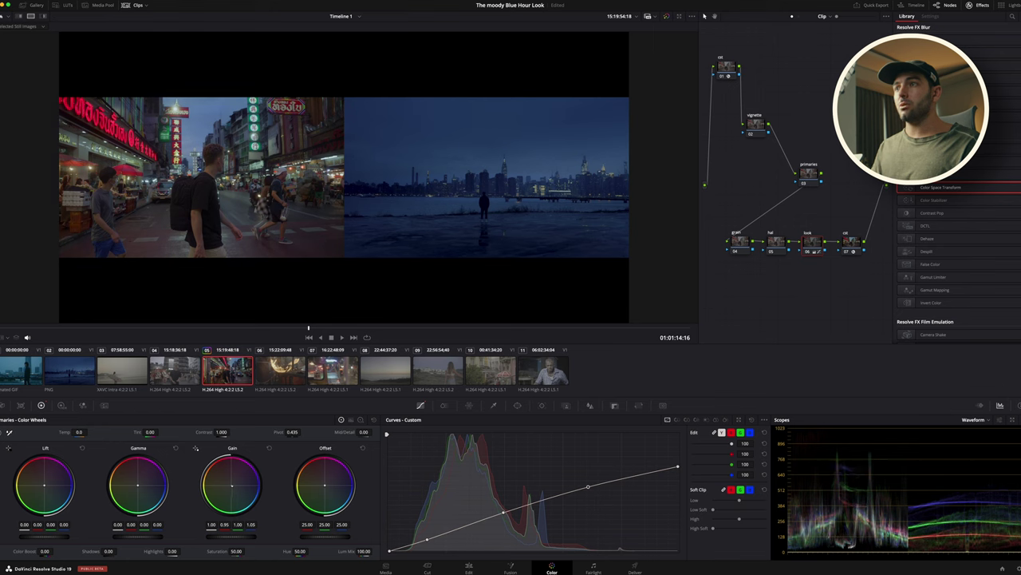
pyautogui.moveTo(237, 524); pyautogui.dragTo(239, 524)
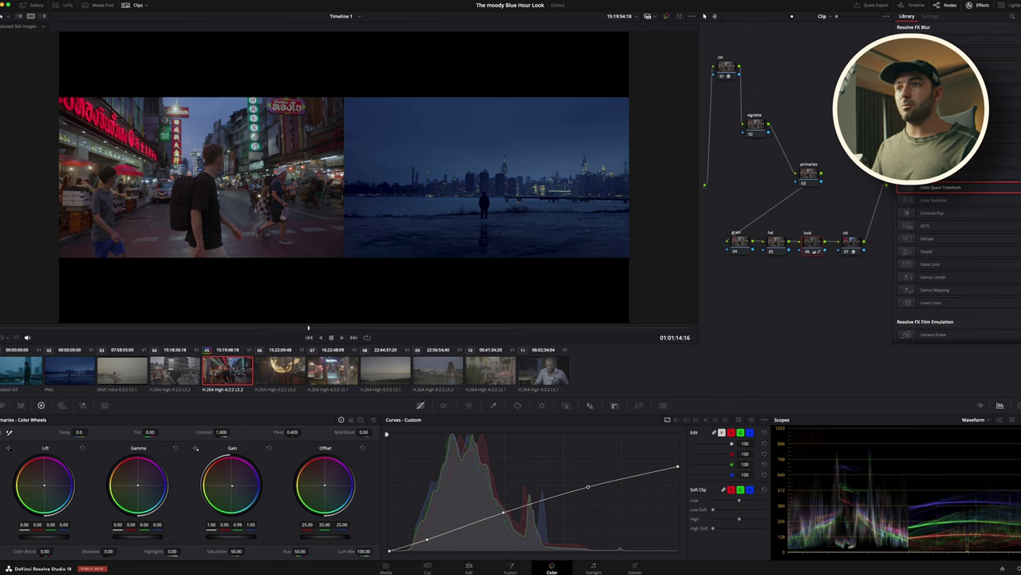
# Set the look node's gamma red to -0.01 and its lift red, green and blue to -0.01
pyautogui.moveTo(138, 484); pyautogui.dragTo(138, 486)
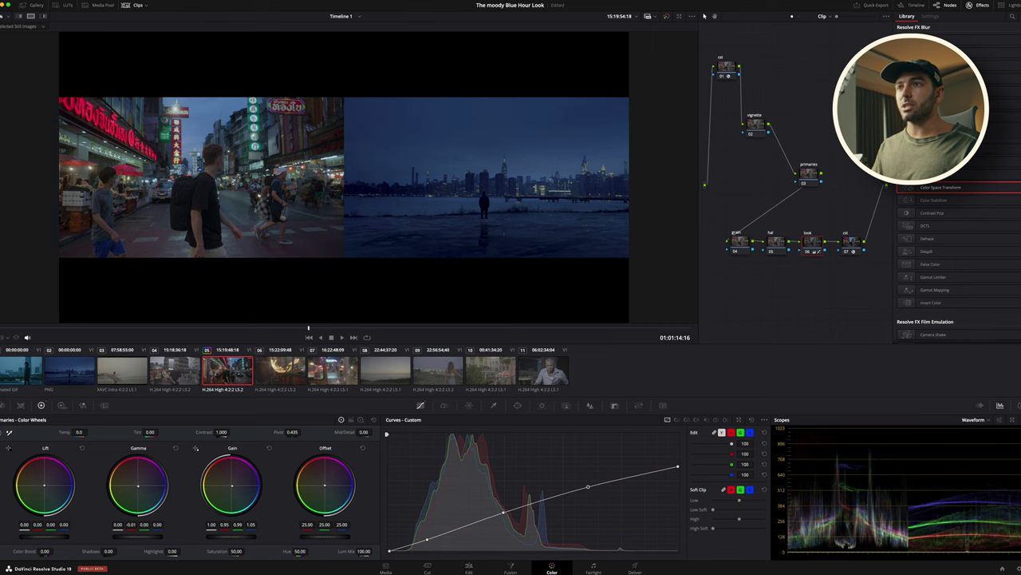
pyautogui.moveTo(144, 524); pyautogui.dragTo(147, 524)
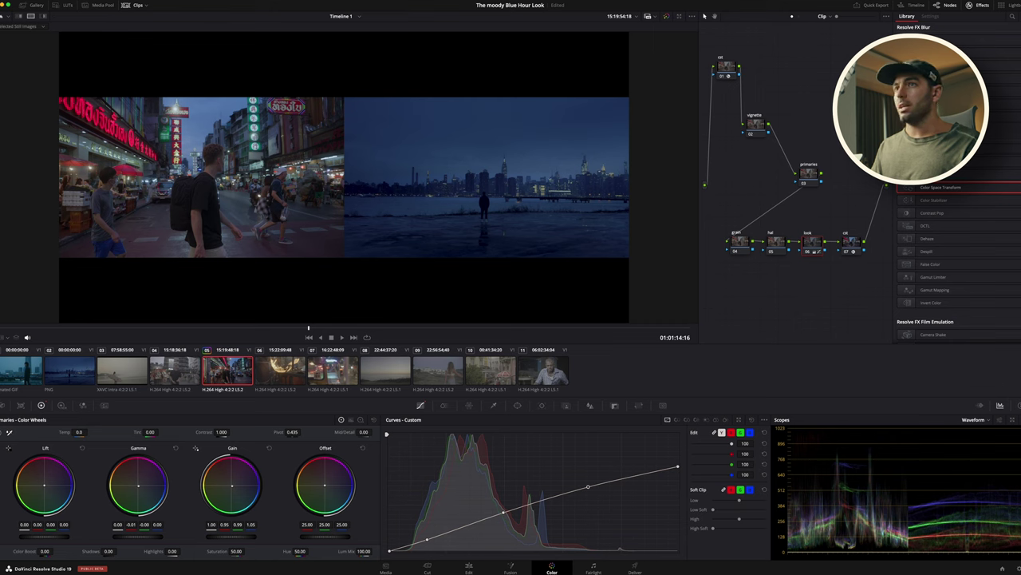
pyautogui.moveTo(38, 524); pyautogui.dragTo(35, 525)
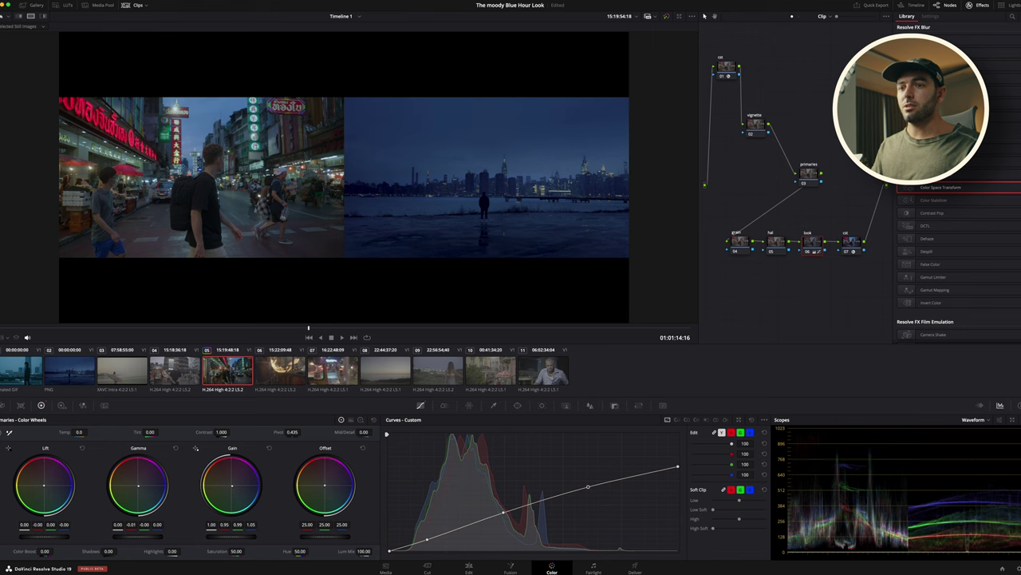
pyautogui.moveTo(63, 525); pyautogui.dragTo(38, 524)
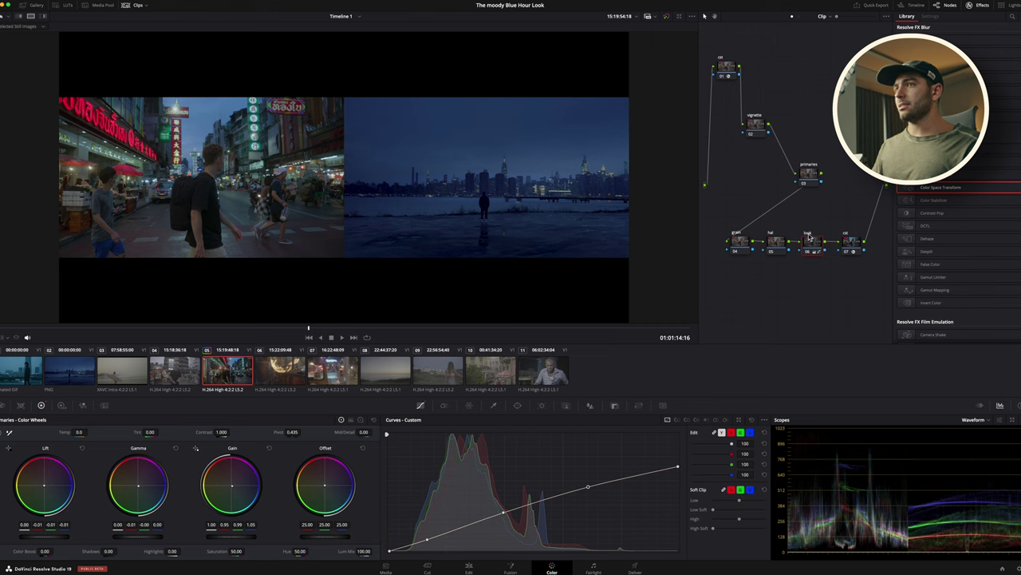
# Toggle the look node off and on to compare the graded street shot with its ungraded version
pyautogui.hotkey('ctrl', 'd')
pyautogui.hotkey('ctrl', 'd')
pyautogui.hotkey('ctrl', 'd')
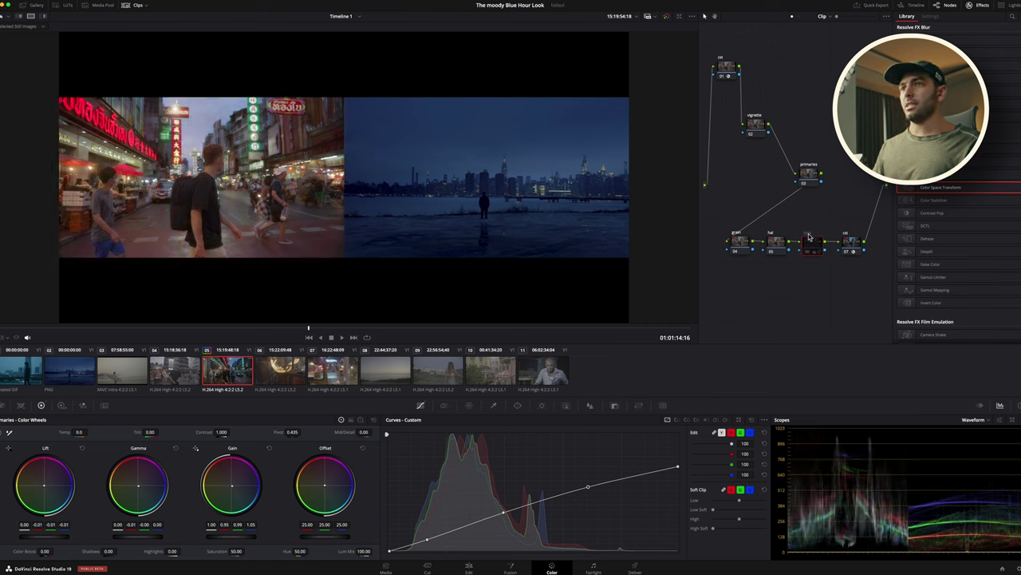
pyautogui.hotkey('ctrl', 'f')
pyautogui.hotkey('ctrl', 'd')
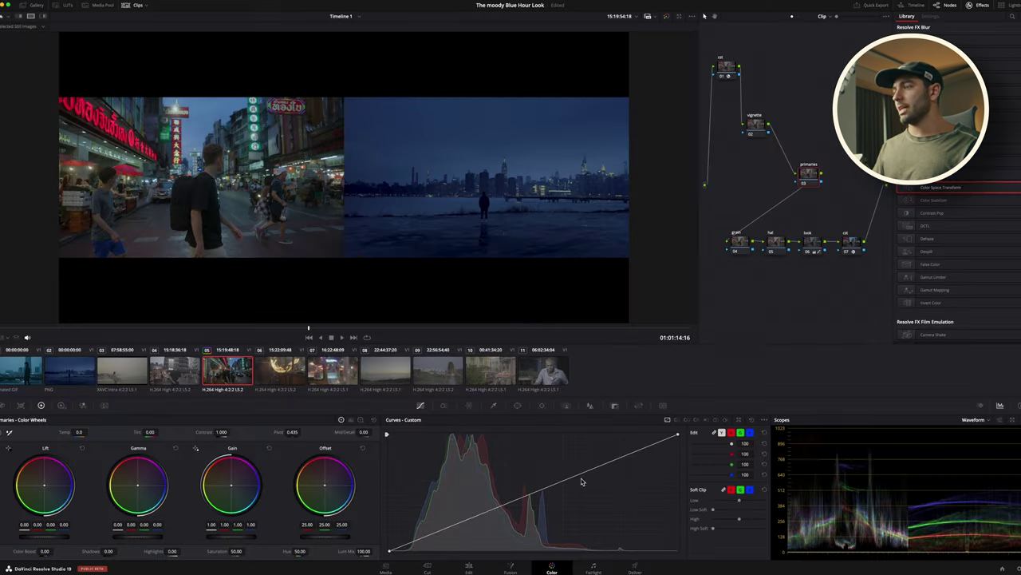
# Shape the primaries node's custom curve with shadow and midtone points and a lowered white point, and set contrast to 1.074
pyautogui.click(440, 532)
pyautogui.moveTo(440, 535); pyautogui.dragTo(427, 538)
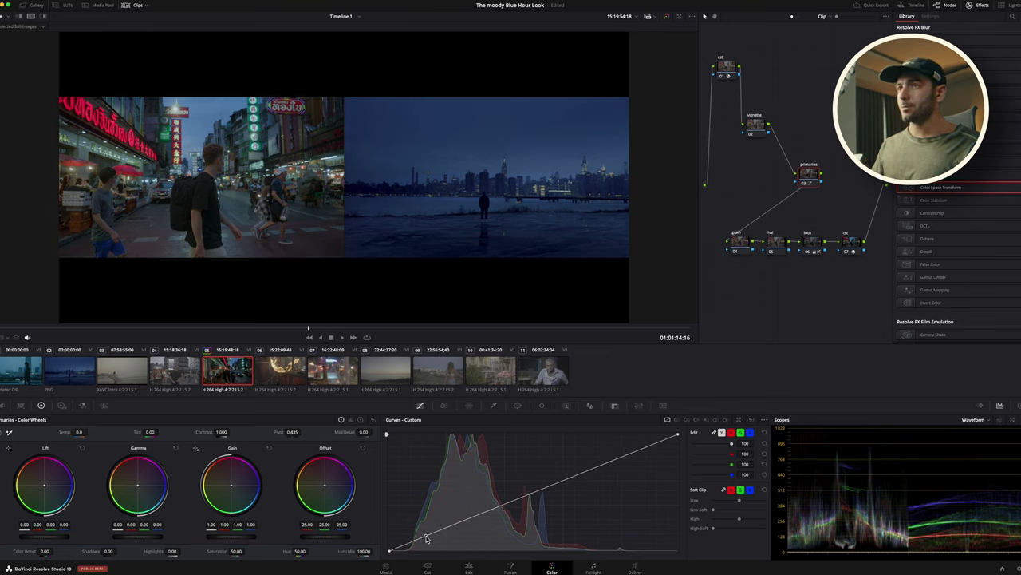
pyautogui.moveTo(526, 498); pyautogui.dragTo(524, 496)
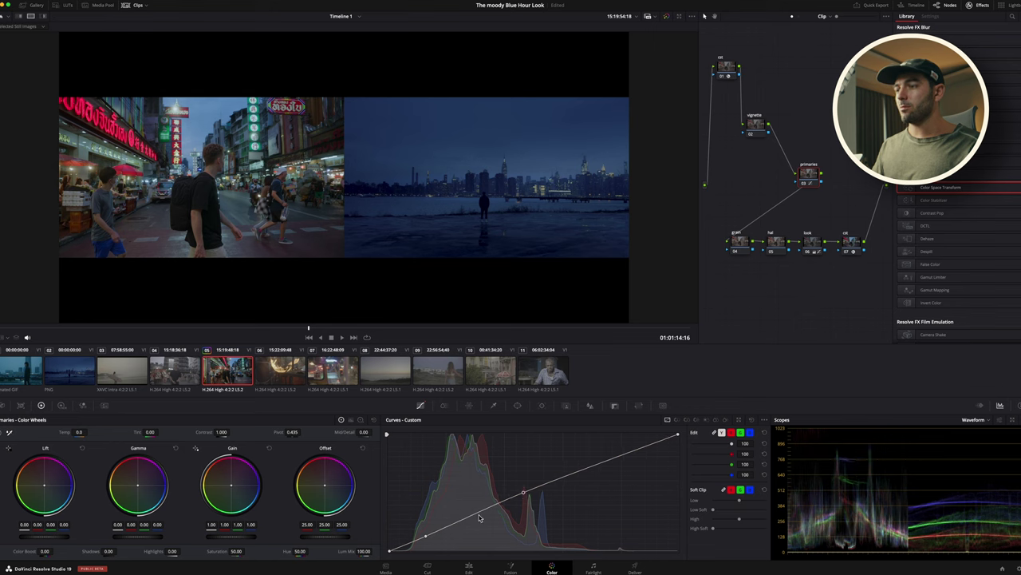
pyautogui.moveTo(678, 435); pyautogui.dragTo(680, 447)
pyautogui.moveTo(524, 494); pyautogui.dragTo(525, 492)
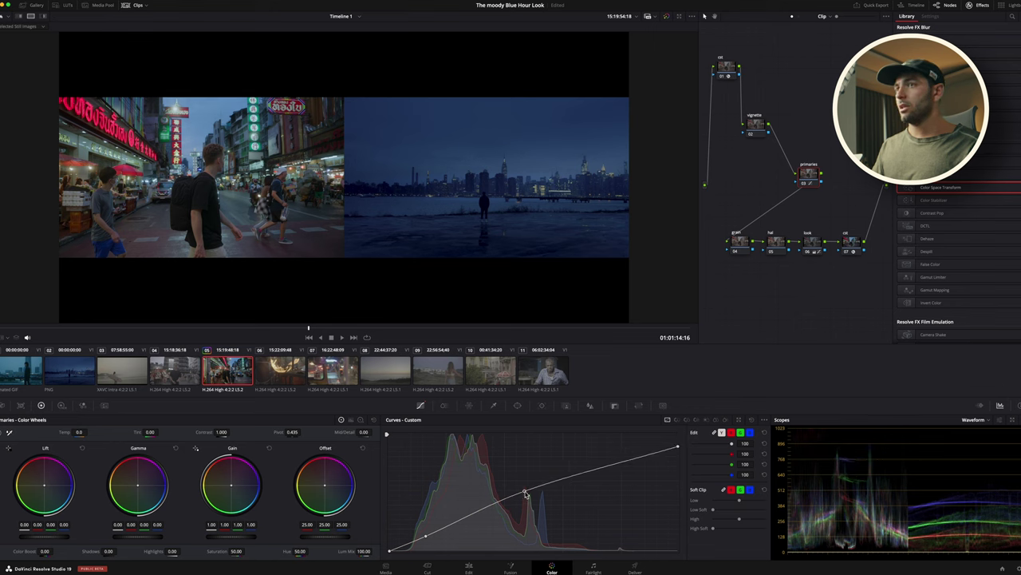
pyautogui.moveTo(427, 537); pyautogui.dragTo(420, 542)
pyautogui.moveTo(526, 493); pyautogui.dragTo(527, 499)
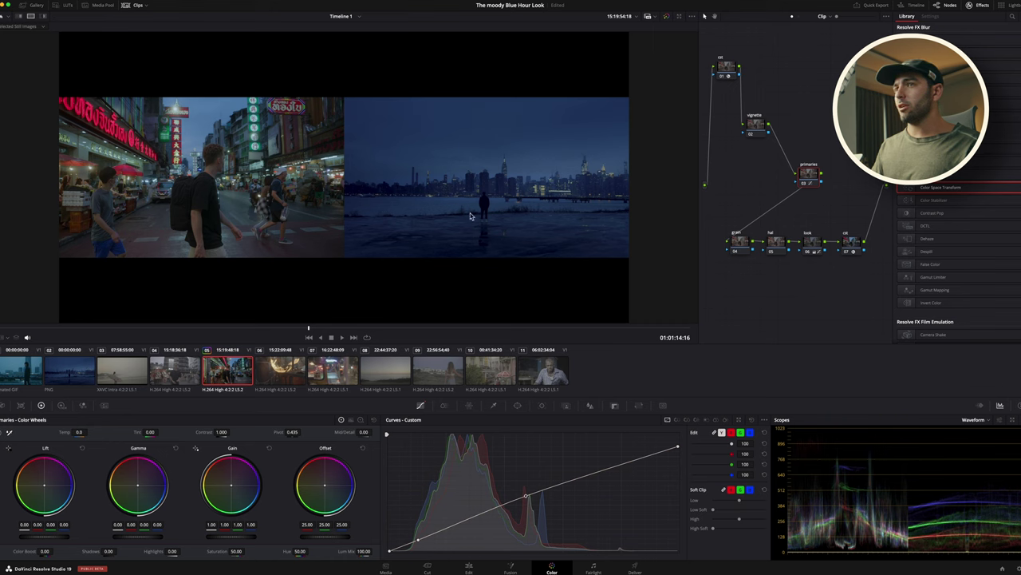
pyautogui.moveTo(227, 432); pyautogui.dragTo(232, 432)
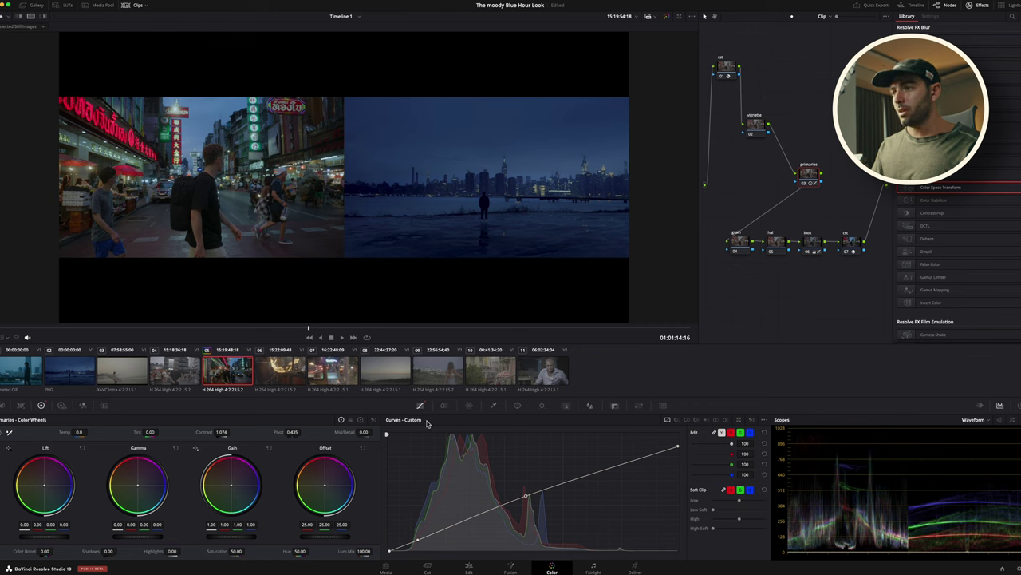
# Use the Color Warper on the primaries node to shift the outer yellow, red and blue-cyan hue points slightly
pyautogui.click(469, 405)
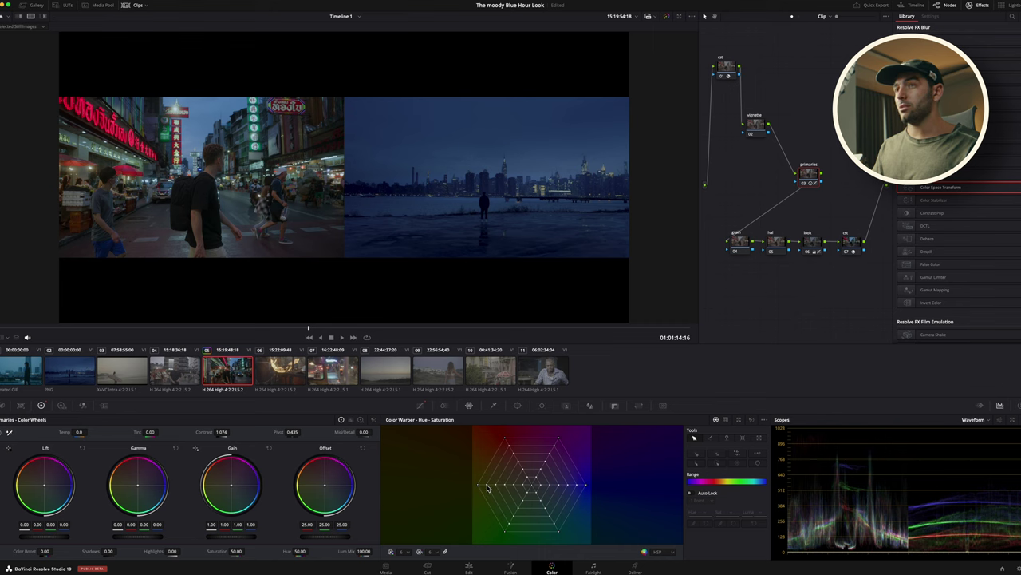
pyautogui.moveTo(487, 485); pyautogui.dragTo(491, 492)
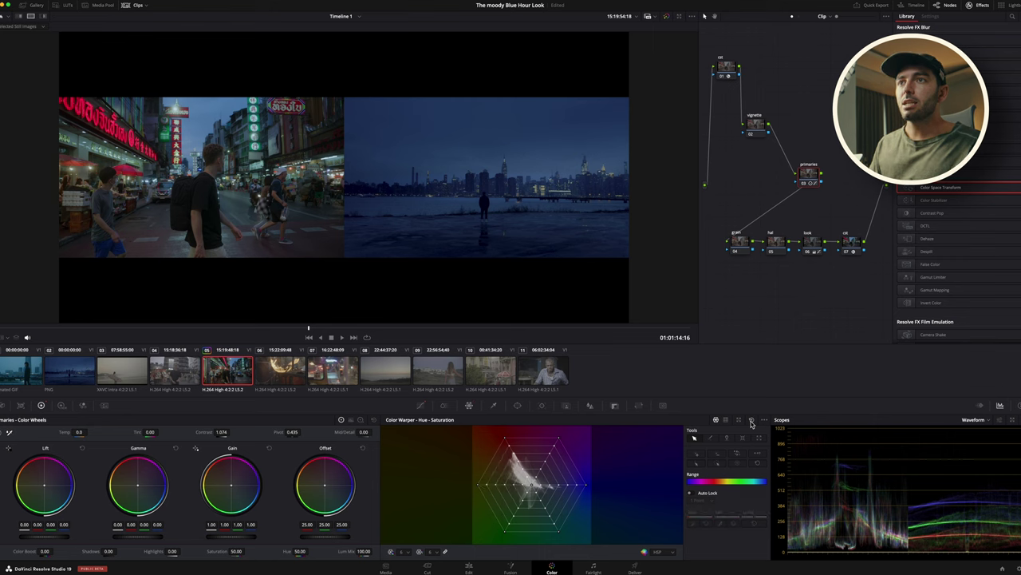
pyautogui.press('super+z')
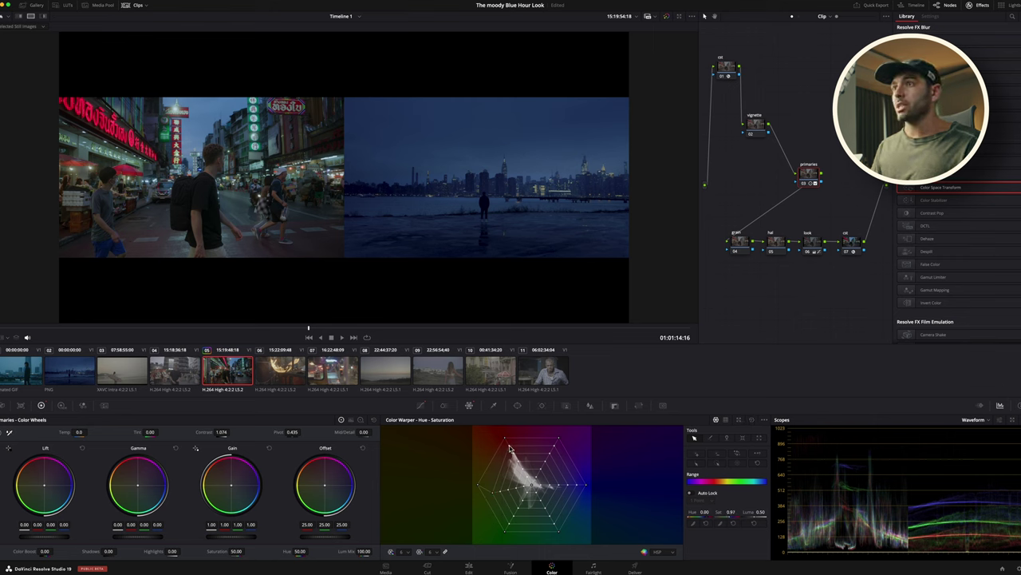
pyautogui.moveTo(509, 448); pyautogui.dragTo(511, 452)
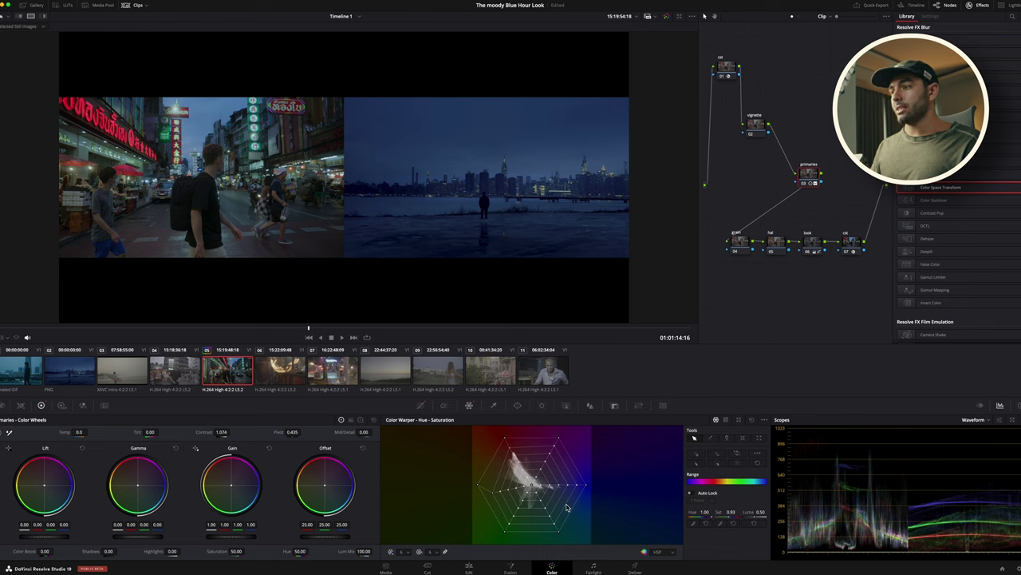
pyautogui.moveTo(553, 523); pyautogui.dragTo(575, 480)
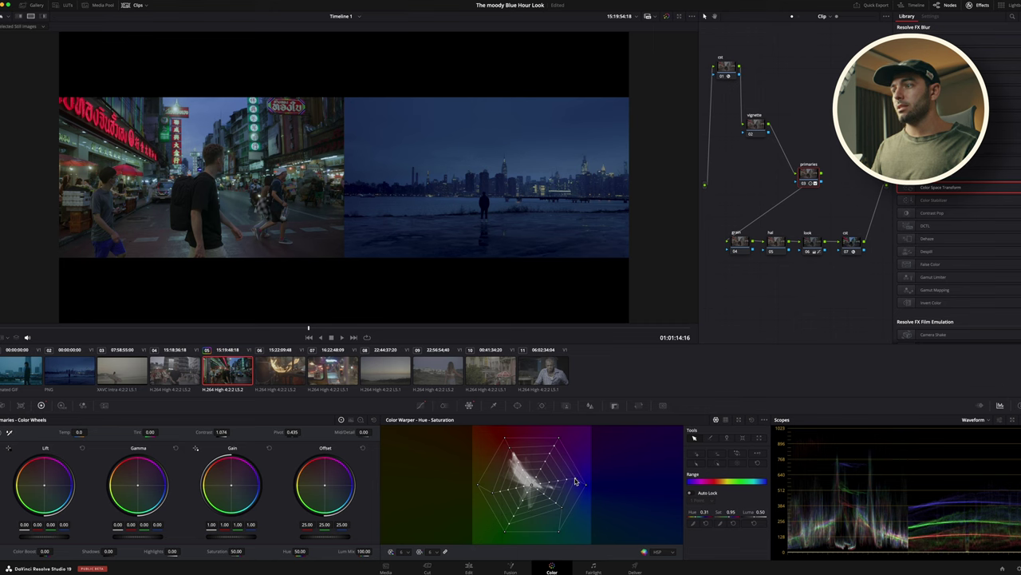
# Bring up the primaries node's Hue Vs Lum curve, add a blue range, and lower its centre to about 0.72 luminance gain
pyautogui.click(420, 405)
pyautogui.click(677, 419)
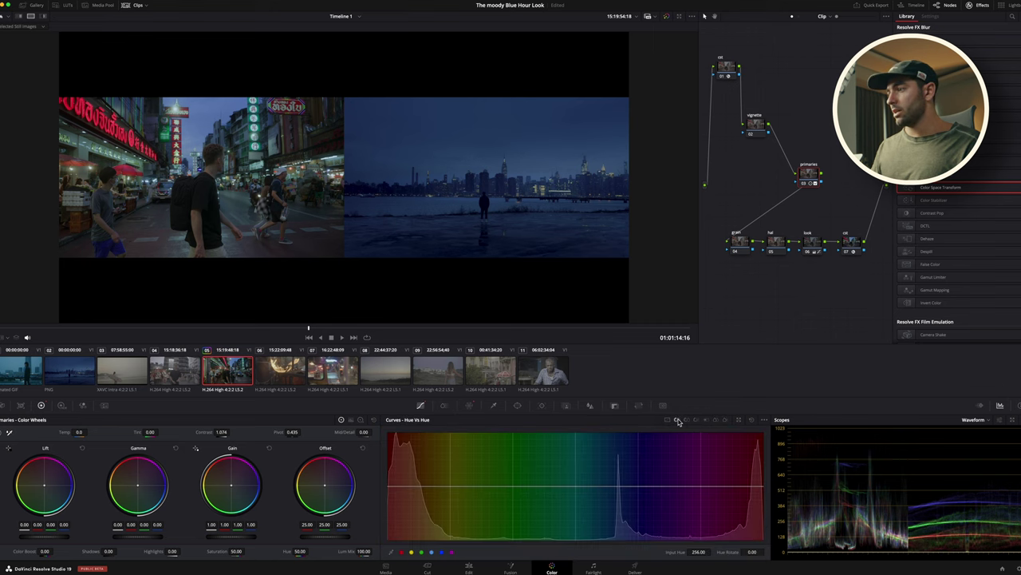
pyautogui.click(687, 420)
pyautogui.click(698, 421)
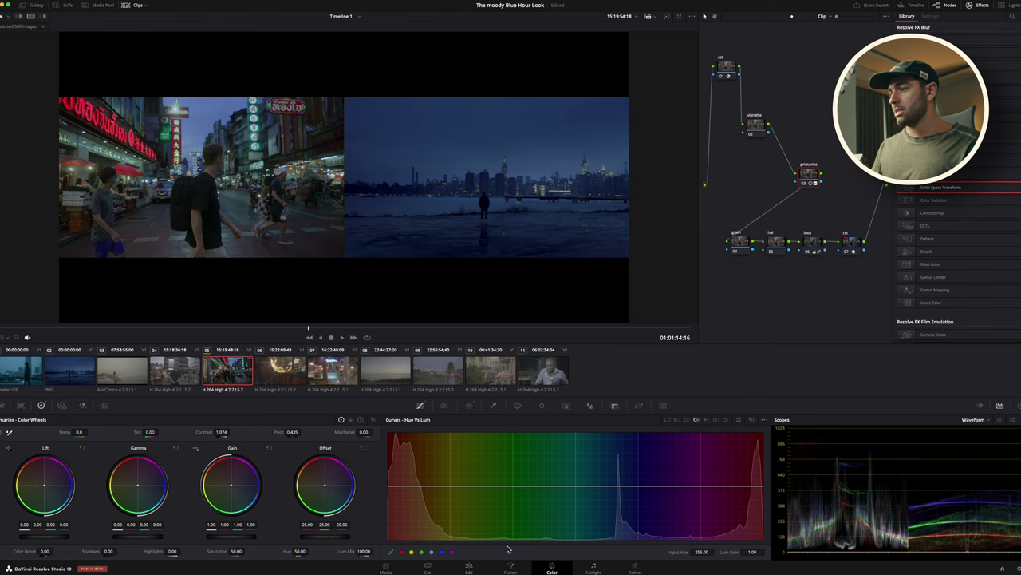
pyautogui.click(442, 552)
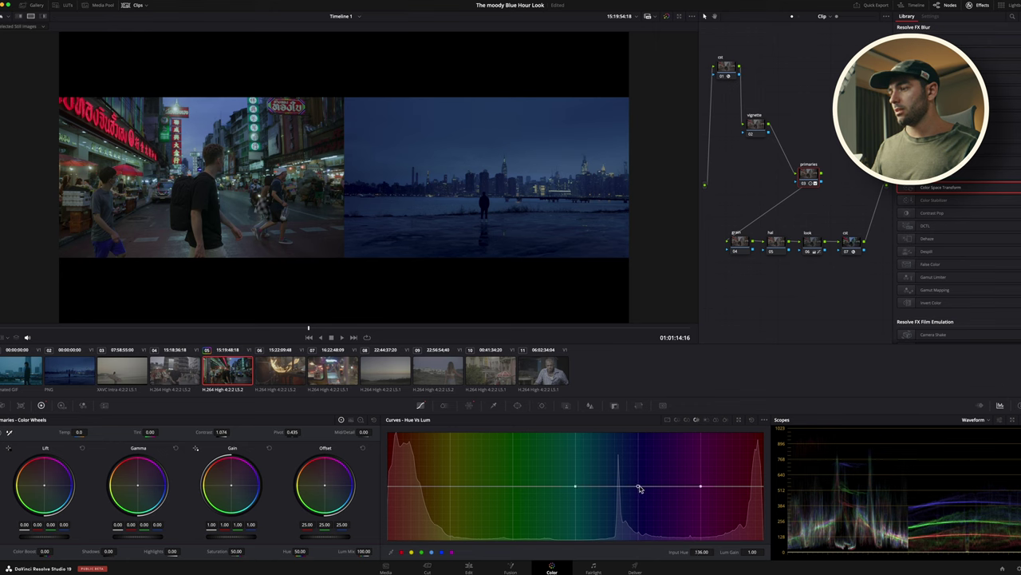
pyautogui.moveTo(639, 488)
pyautogui.mouseDown()
pyautogui.moveTo(636, 515)
pyautogui.moveTo(637, 447)
pyautogui.moveTo(636, 519)
pyautogui.moveTo(636, 501)
pyautogui.mouseUp()
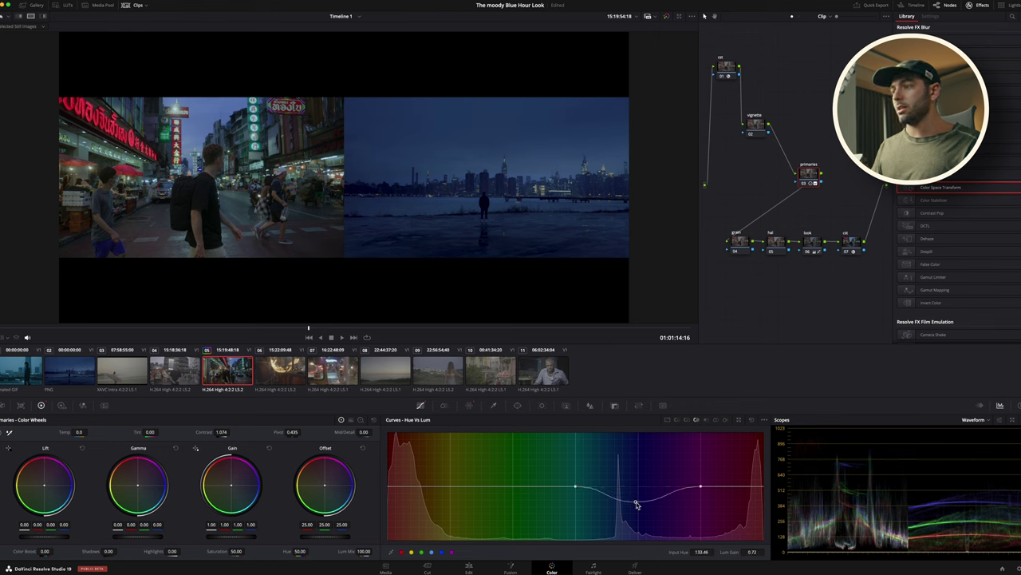
# Anchor green on the Hue Vs Lum curve and lower cyan to about 0.71, magenta to 0.77 and blue to 0.58
pyautogui.click(512, 488)
pyautogui.moveTo(575, 486); pyautogui.dragTo(572, 501)
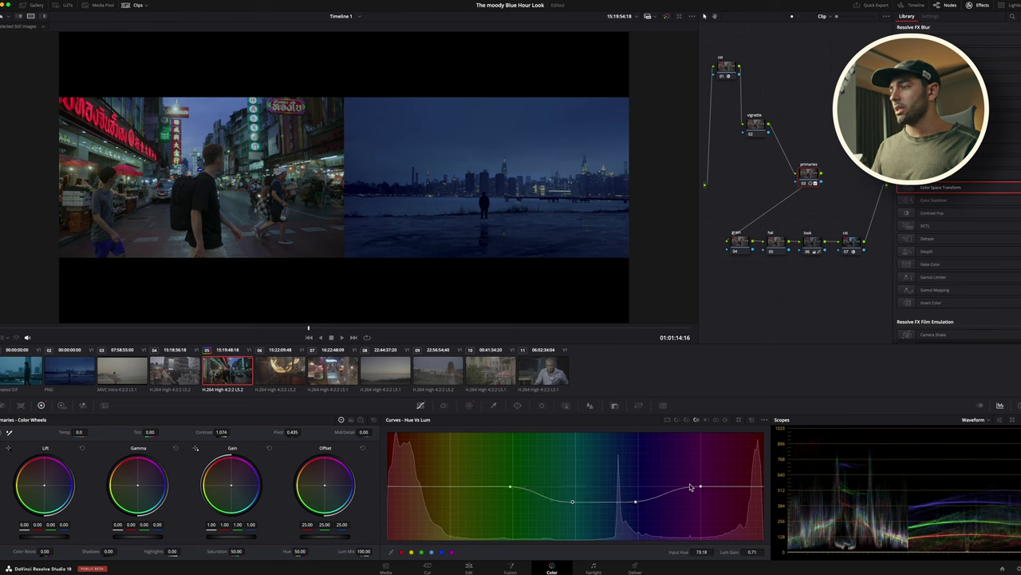
pyautogui.moveTo(700, 490); pyautogui.dragTo(703, 499)
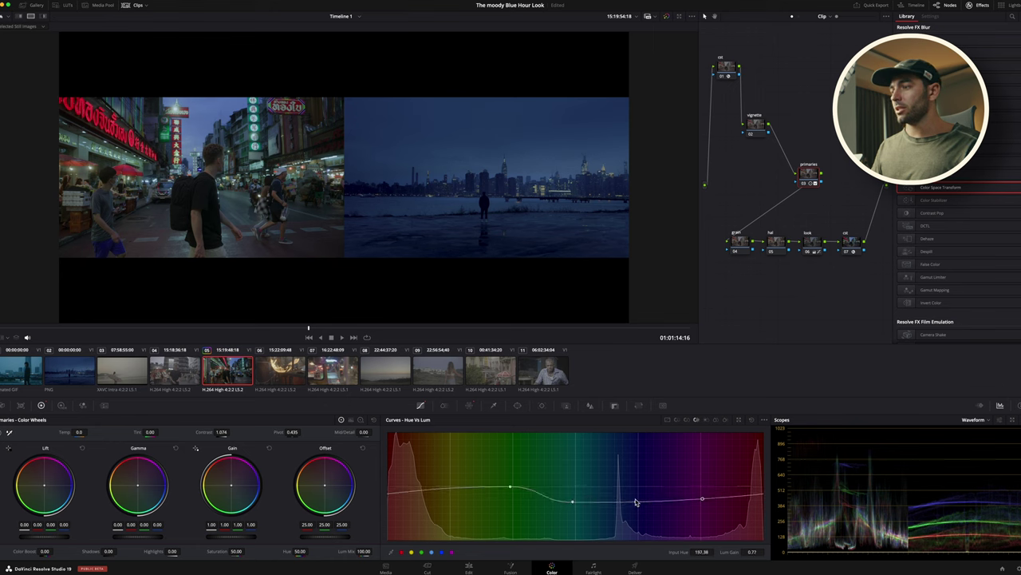
pyautogui.moveTo(636, 500)
pyautogui.mouseDown()
pyautogui.moveTo(621, 499)
pyautogui.moveTo(625, 512)
pyautogui.mouseUp()
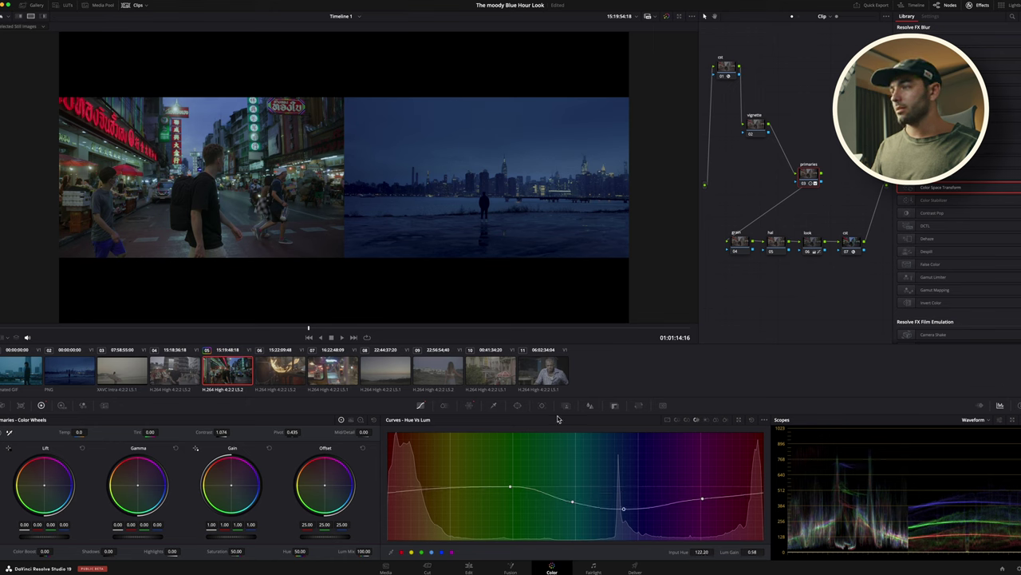
# Lower the primaries node's highlights to -61.50 and pull the outer blue Color Warper point in to saturation 1.02
pyautogui.click(470, 406)
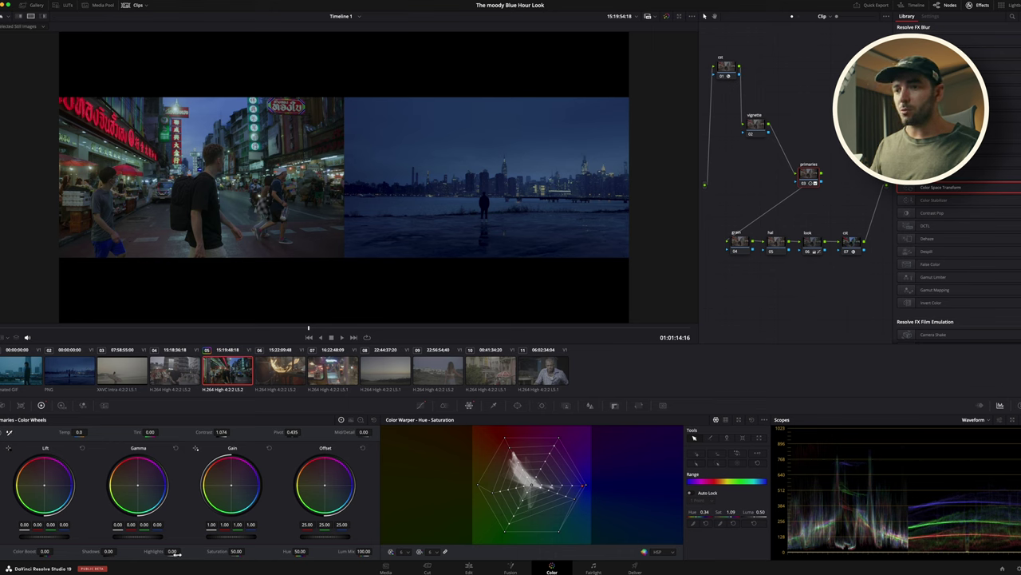
pyautogui.moveTo(173, 550)
pyautogui.mouseDown()
pyautogui.moveTo(140, 551)
pyautogui.moveTo(184, 550)
pyautogui.mouseUp()
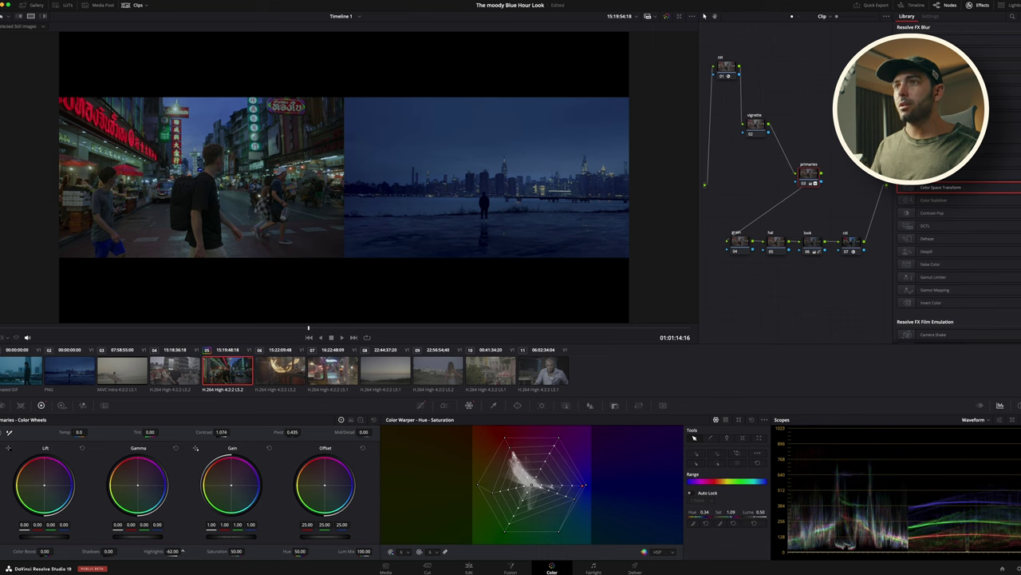
pyautogui.moveTo(183, 551); pyautogui.dragTo(272, 539)
pyautogui.moveTo(582, 489); pyautogui.dragTo(579, 492)
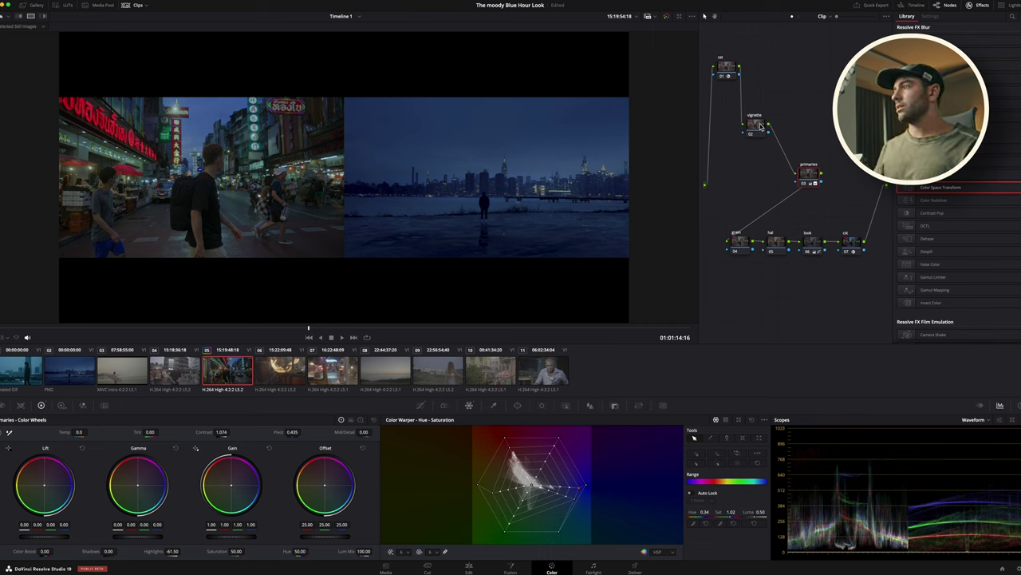
# Search the effects library for grain, apply the film grain effect to the grain node, and choose a grain preset
pyautogui.click(739, 241)
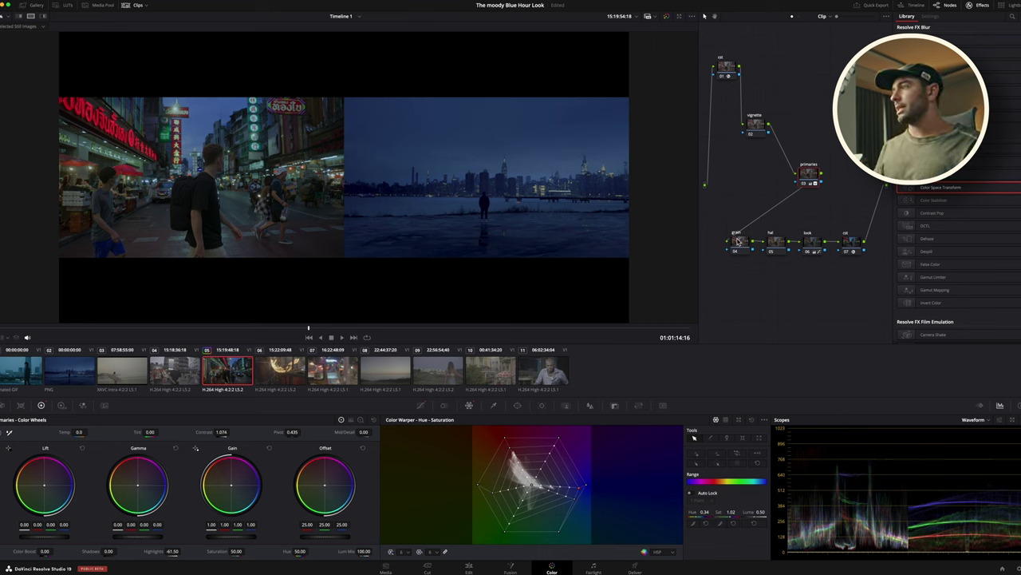
pyautogui.click(1011, 17)
pyautogui.write('grain')
pyautogui.moveTo(963, 59); pyautogui.dragTo(741, 243)
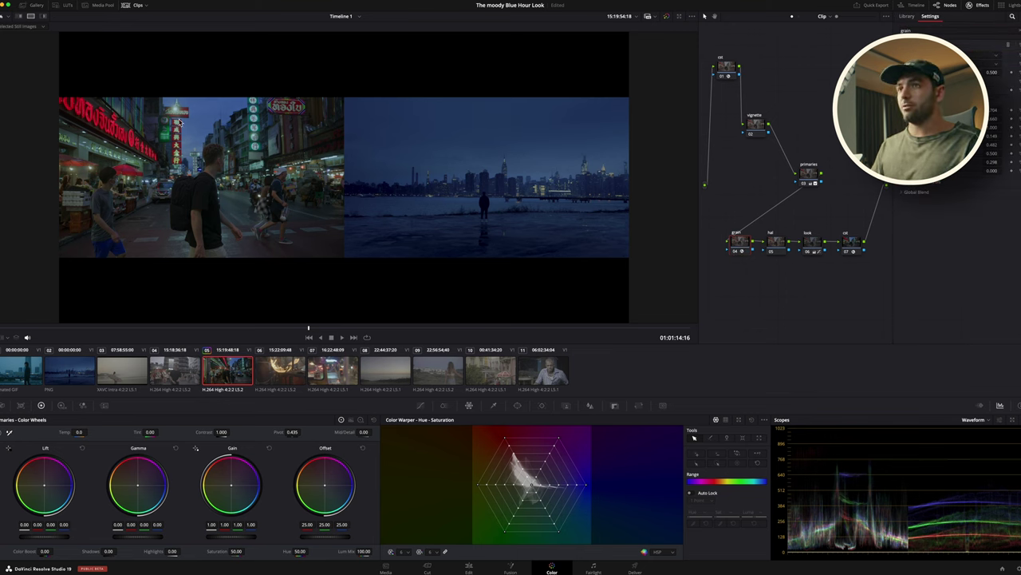
pyautogui.scroll(5, 179, 122)
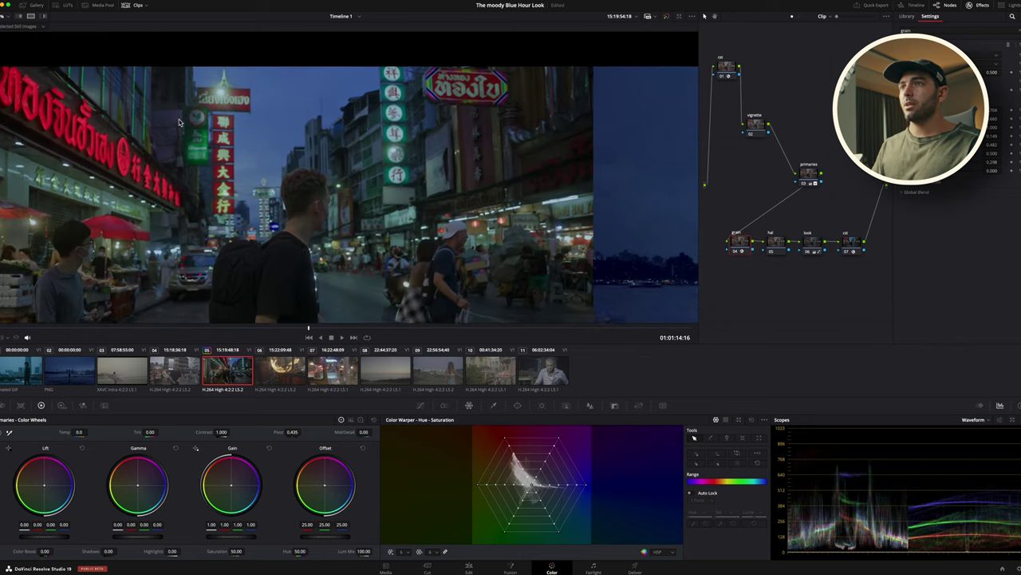
pyautogui.scroll(4, 178, 122)
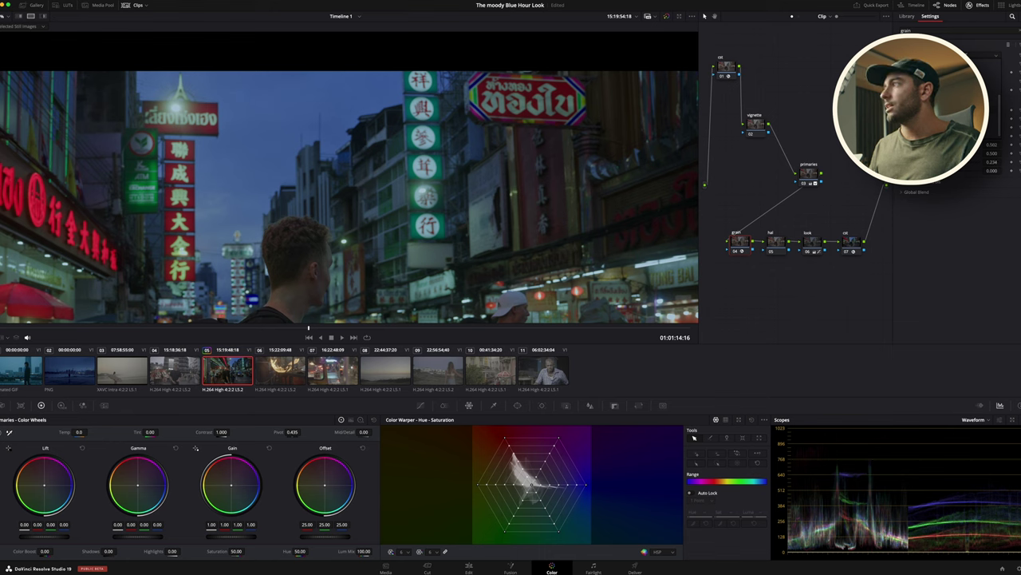
pyautogui.click(958, 84)
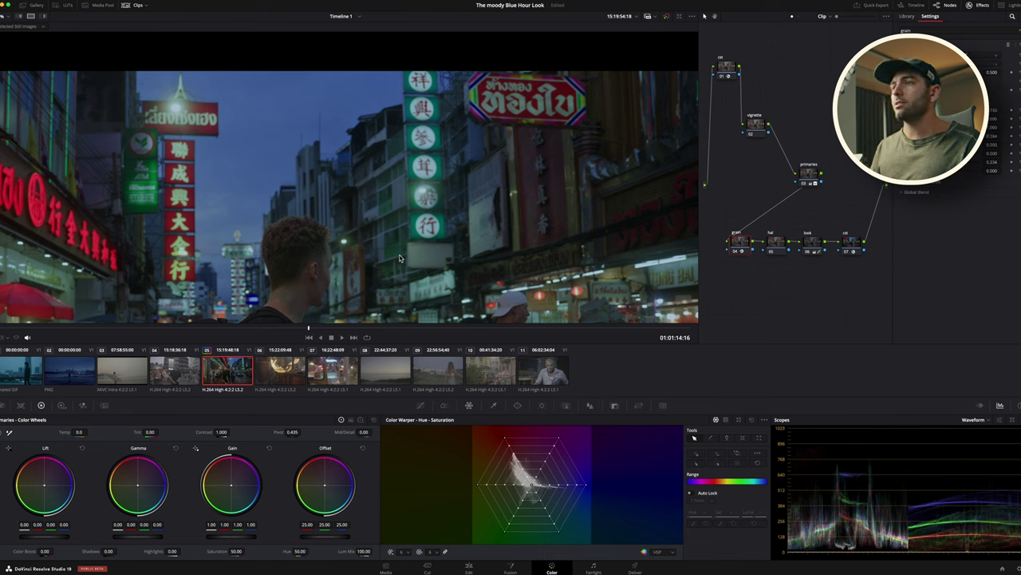
# Apply the halation effect to the hal node and toggle it off and on to compare the neon signs
pyautogui.click(779, 254)
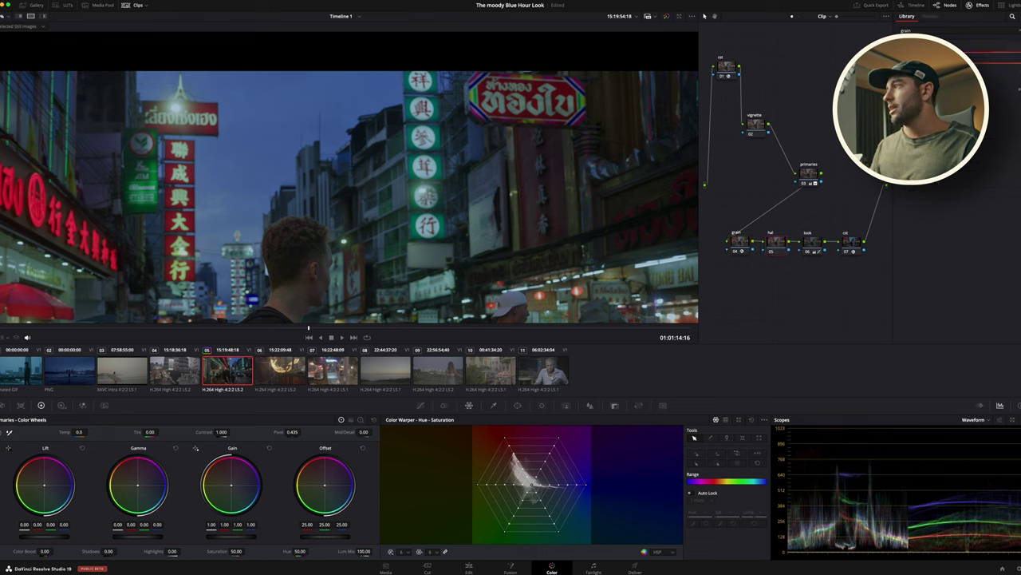
pyautogui.press('space')
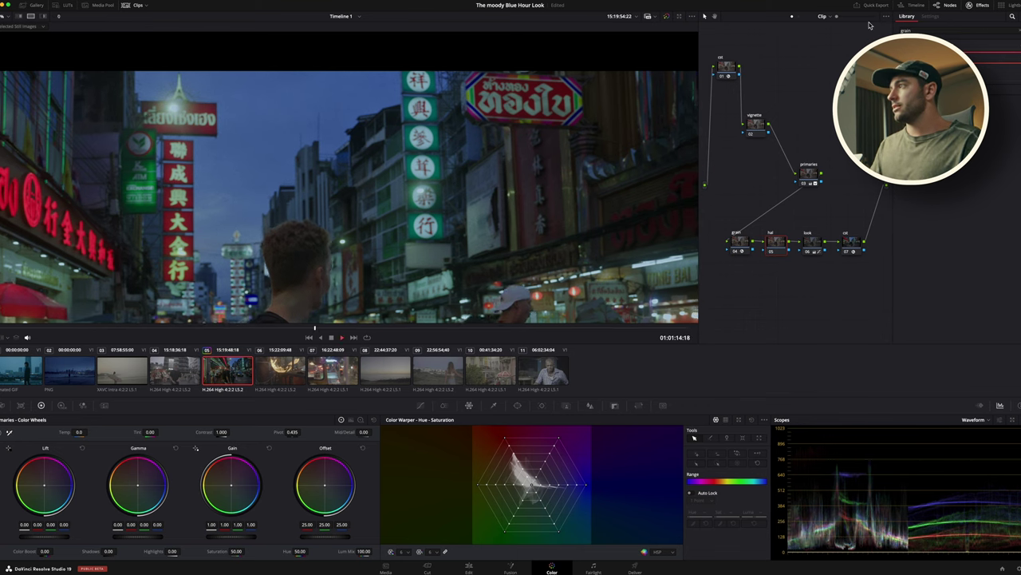
pyautogui.moveTo(918, 58); pyautogui.dragTo(777, 241)
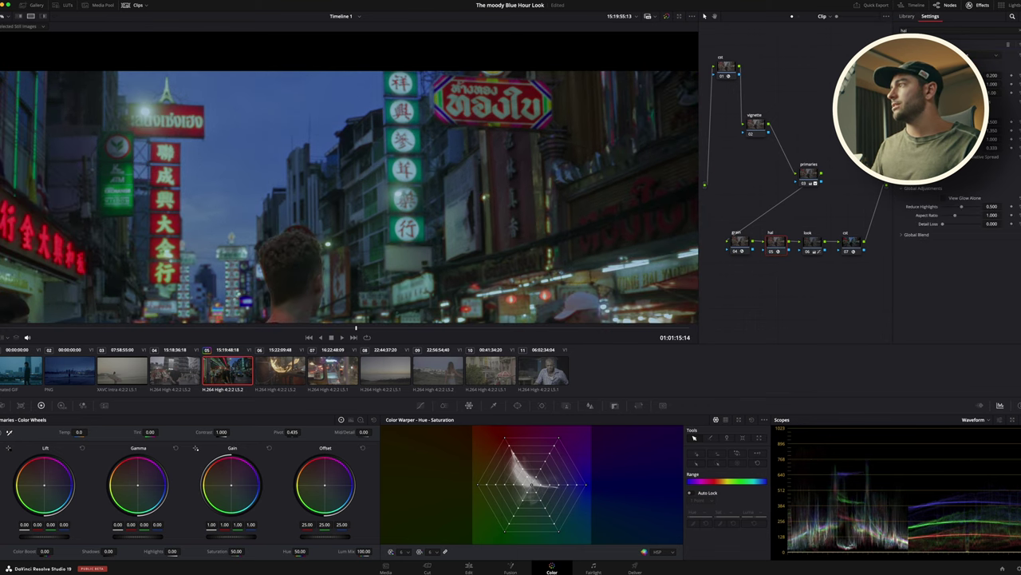
pyautogui.press('super+d')
pyautogui.press('super+d')
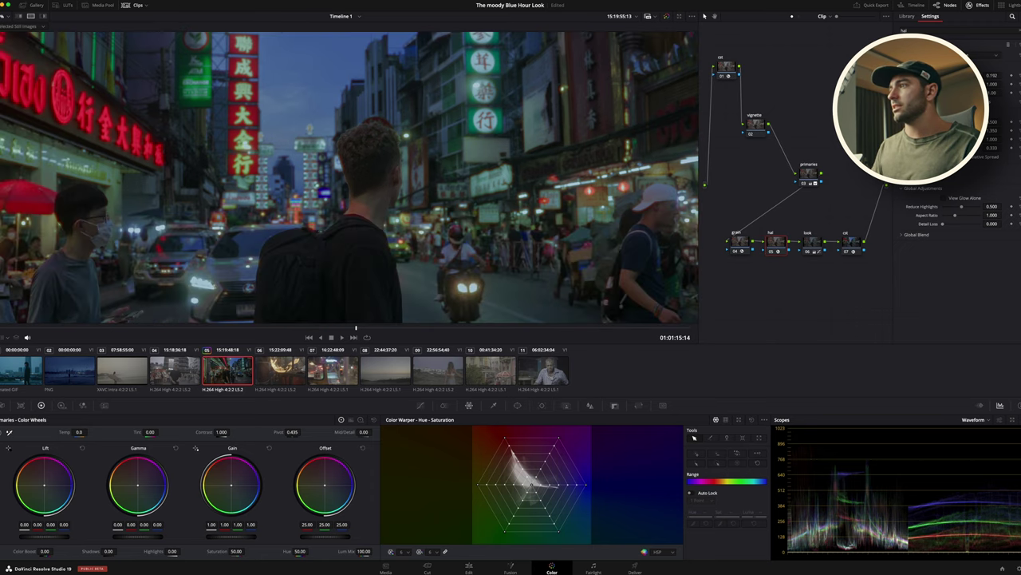
# Fine-tune the halation effect on the hal node and set its glow amount to 0.128
pyautogui.moveTo(949, 75); pyautogui.dragTo(948, 75)
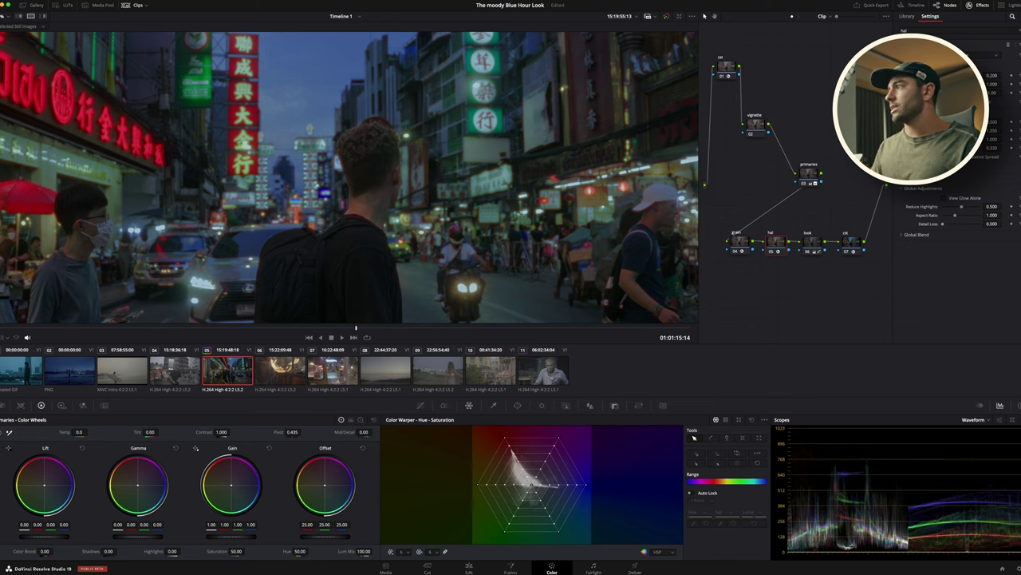
pyautogui.click(916, 168)
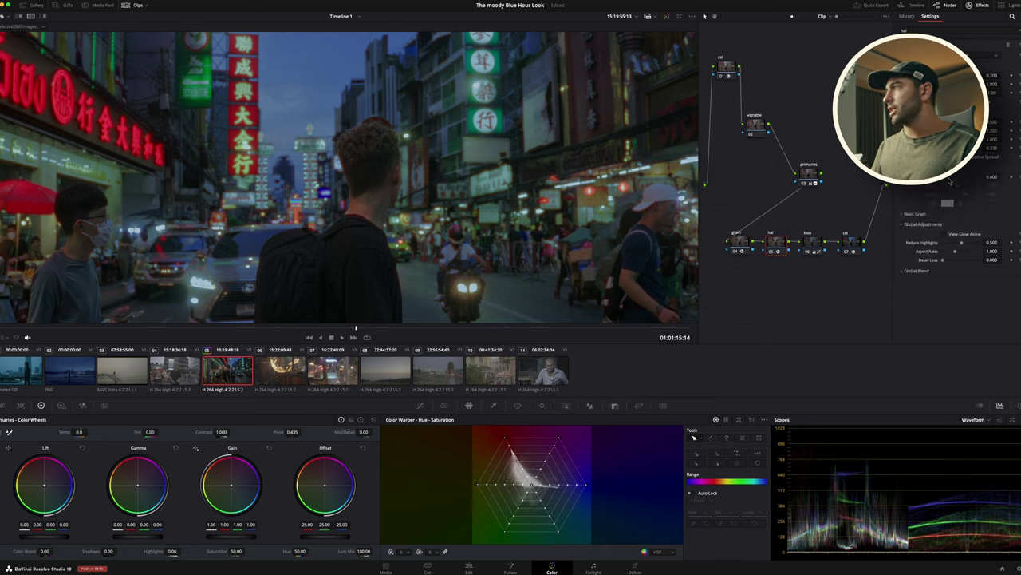
pyautogui.moveTo(954, 180); pyautogui.dragTo(968, 178)
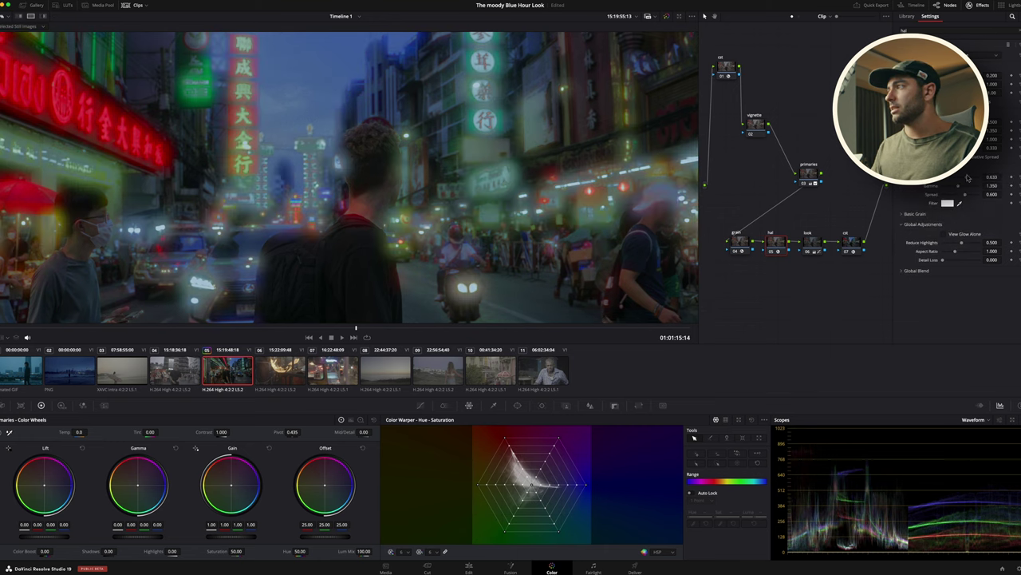
pyautogui.doubleClick(932, 178)
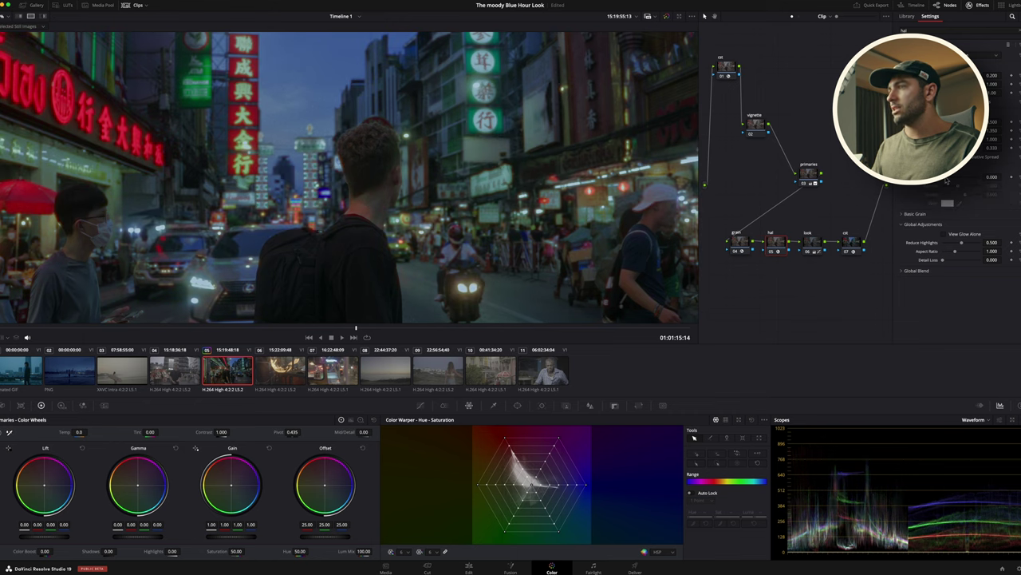
pyautogui.click(947, 178)
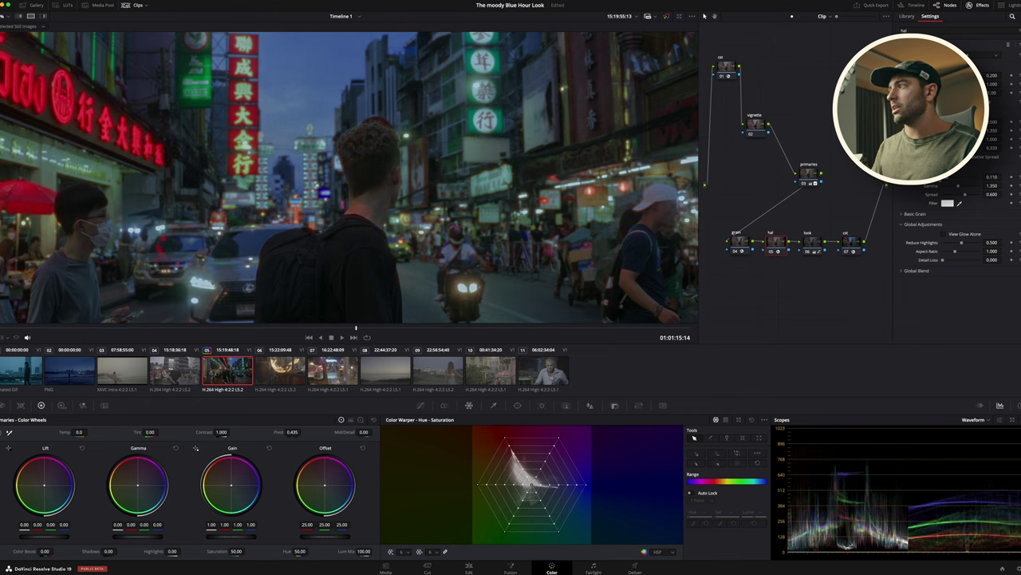
pyautogui.click(1019, 176)
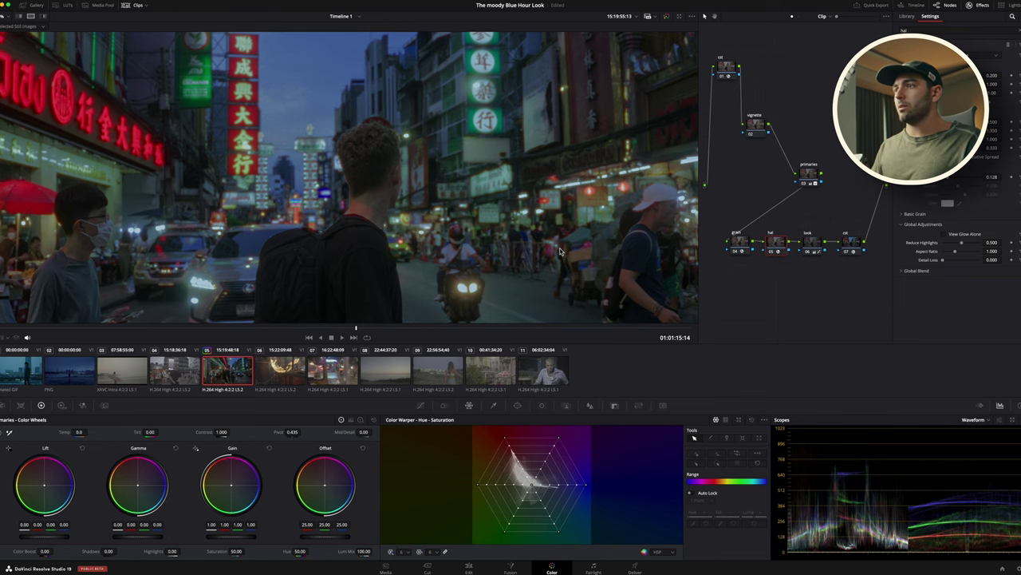
# Show the power window overlay for the vignette node and turn off the wipe against the reference still
pyautogui.scroll(-5, 561, 253)
pyautogui.scroll(1, 562, 253)
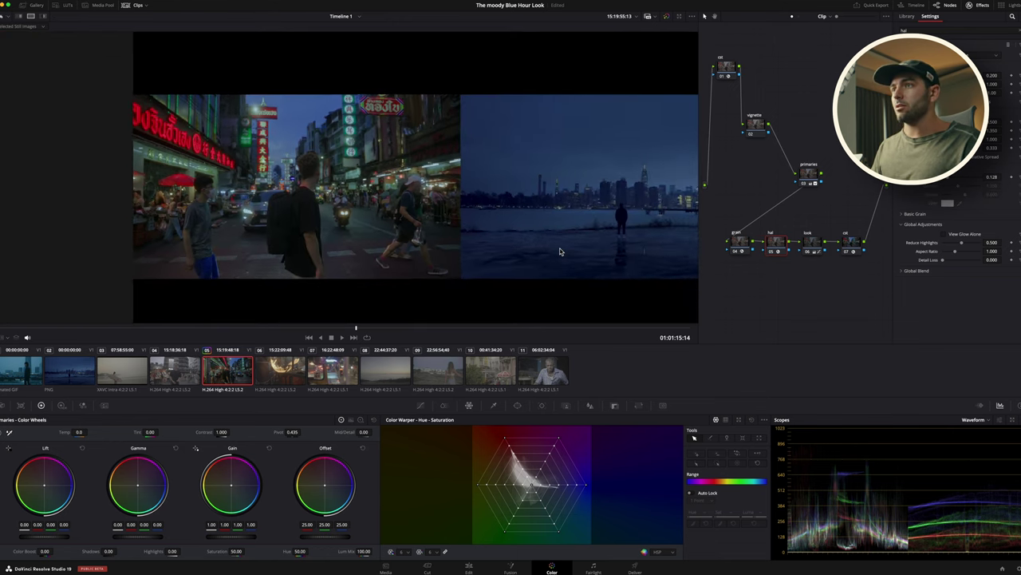
pyautogui.hscroll(2, 561, 252)
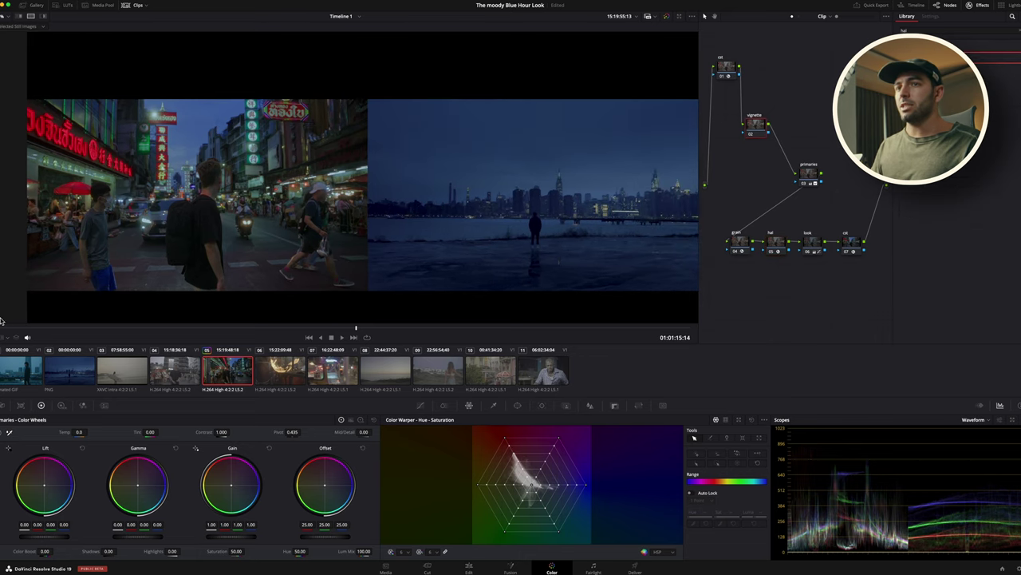
pyautogui.click(516, 407)
pyautogui.click(5, 339)
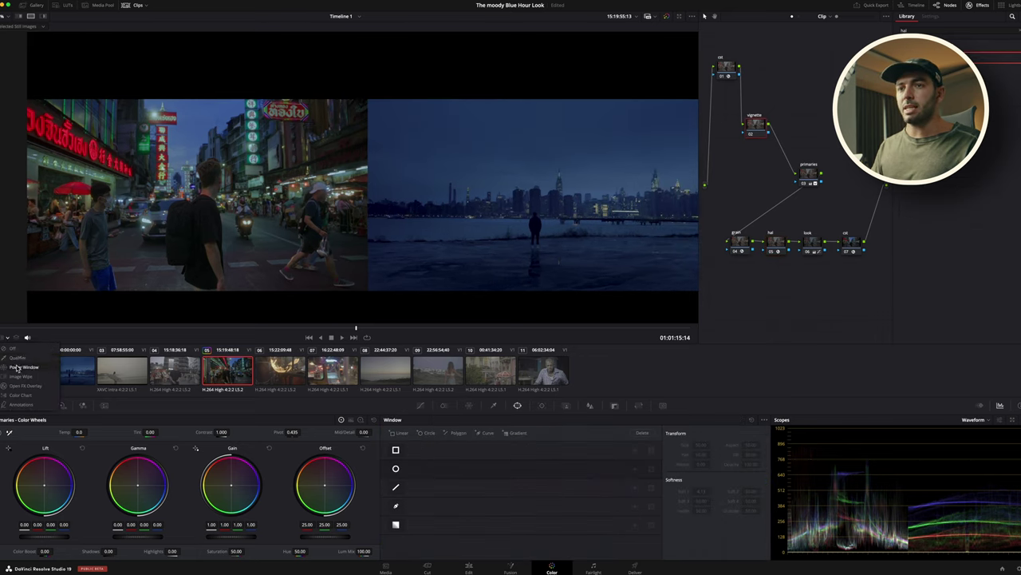
pyautogui.click(17, 367)
pyautogui.hotkey('ctrl', 'w')
pyautogui.scroll(-3, 329, 256)
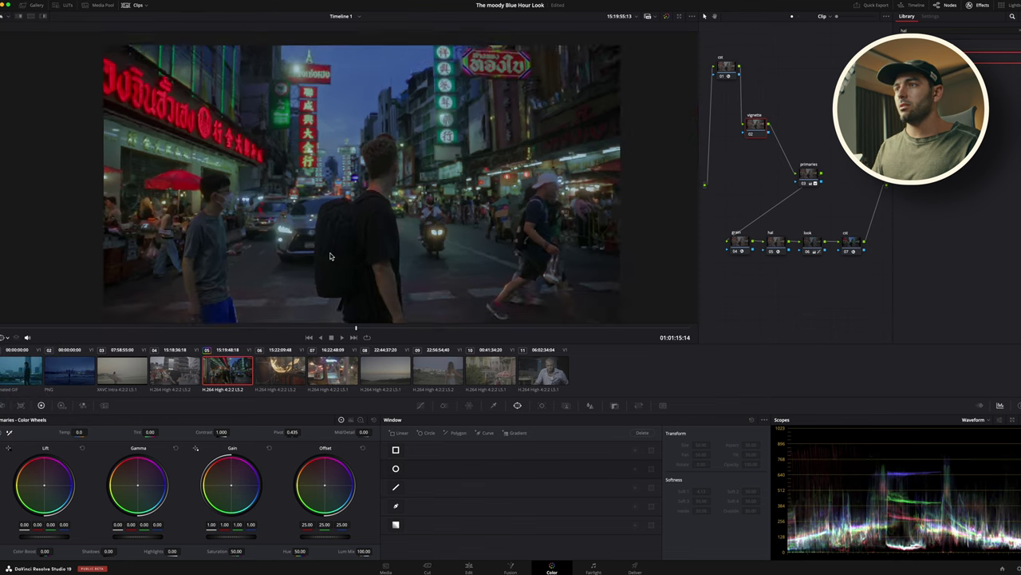
# Add a circular window to the vignette node with size 62.33, aspect 67.39 and softness 16.75, and invert it
pyautogui.click(395, 468)
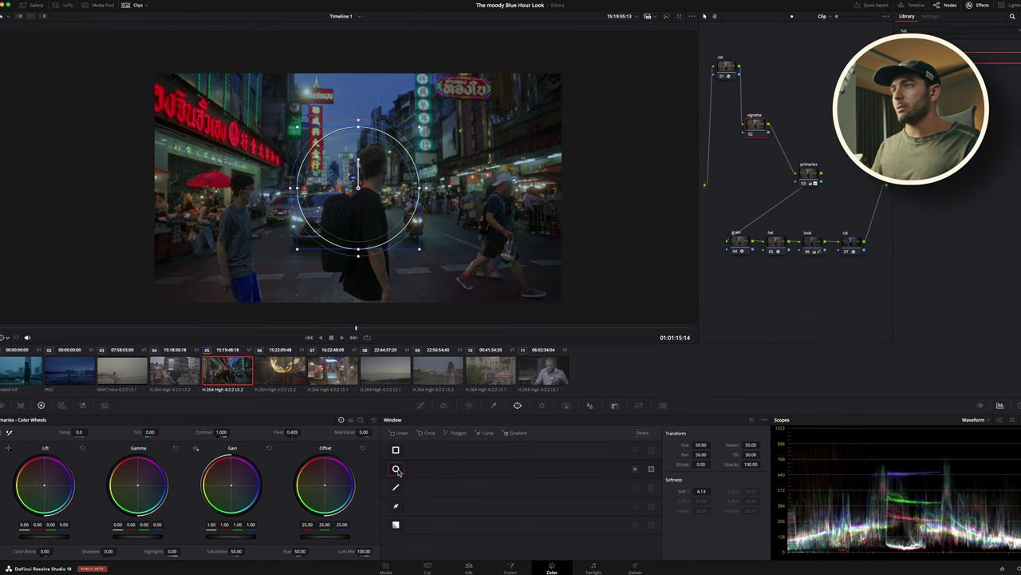
pyautogui.moveTo(422, 189); pyautogui.dragTo(544, 189)
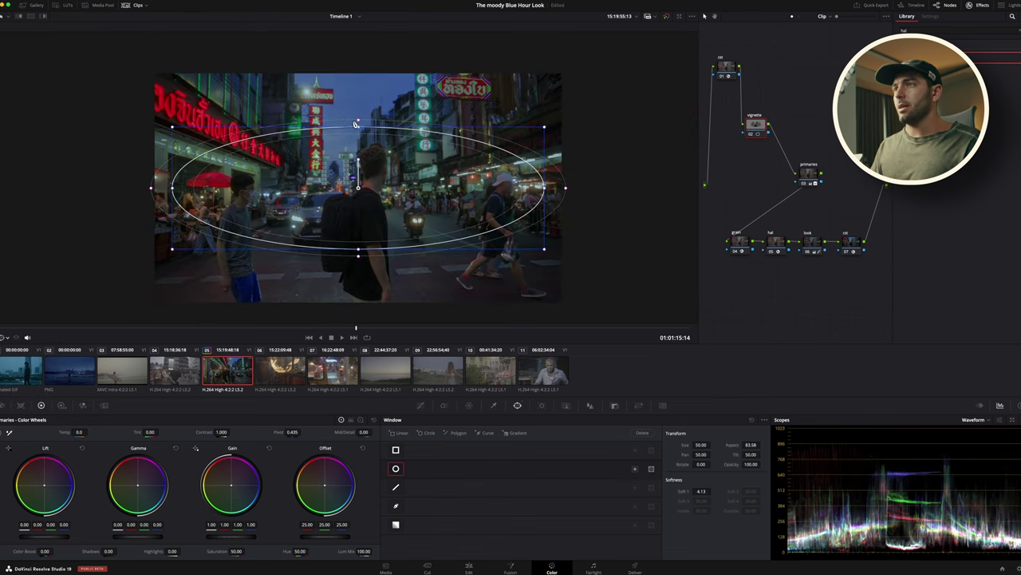
pyautogui.moveTo(358, 122); pyautogui.dragTo(358, 69)
pyautogui.moveTo(565, 183); pyautogui.dragTo(630, 187)
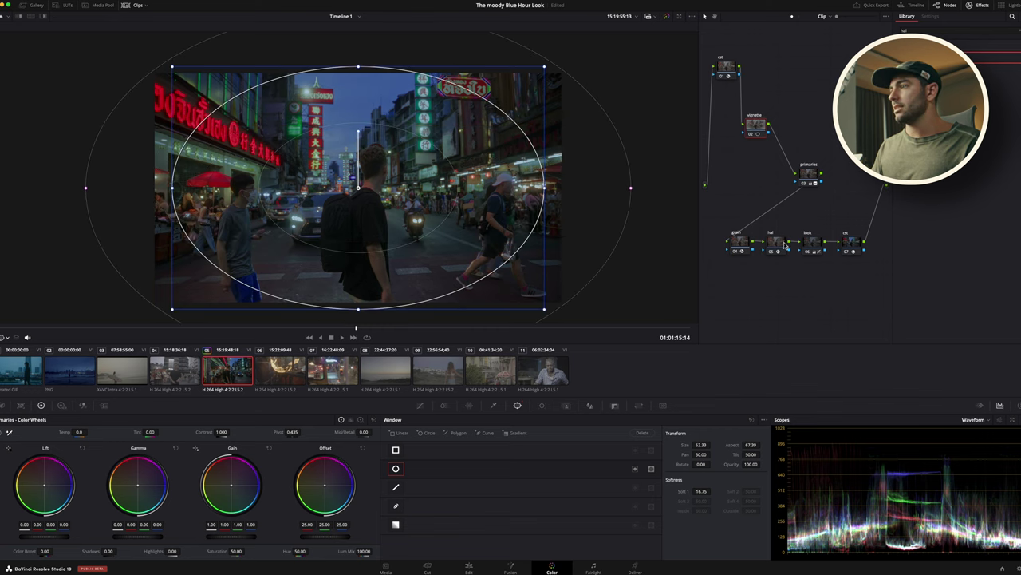
pyautogui.click(635, 469)
# Add a midtone point to the vignette node's custom curve and lower it slightly to darken the frame edges
pyautogui.click(421, 405)
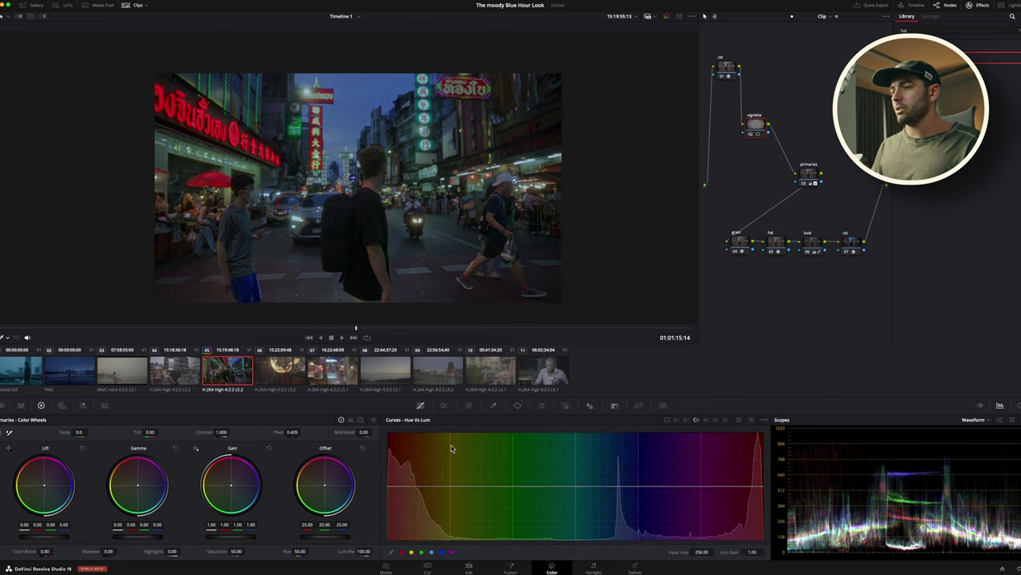
pyautogui.click(668, 419)
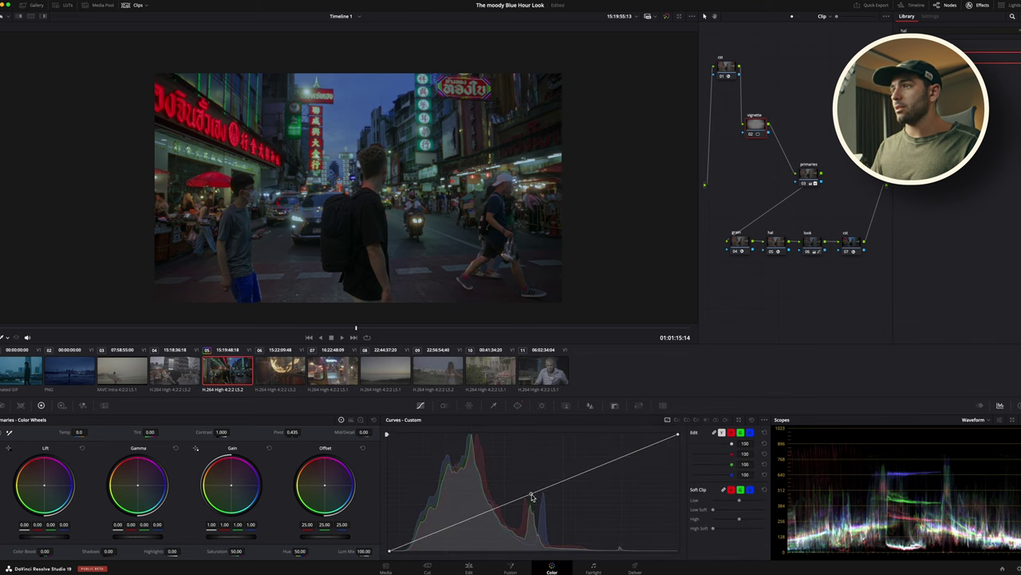
pyautogui.moveTo(531, 495)
pyautogui.mouseDown()
pyautogui.moveTo(538, 512)
pyautogui.moveTo(534, 501)
pyautogui.mouseUp()
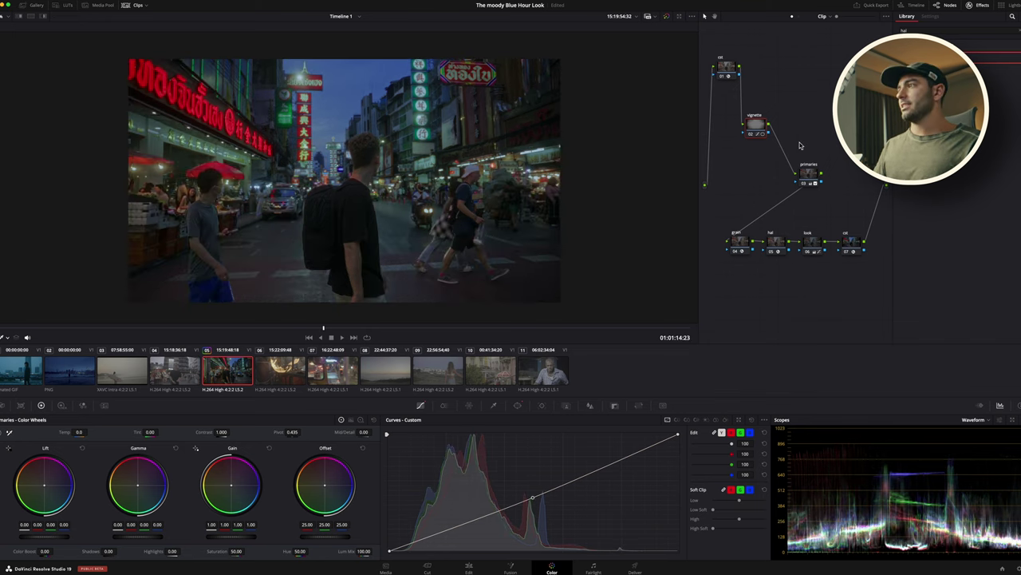
# Compare the street clip with and without its grade, and check the look further along the shot
pyautogui.click(666, 17)
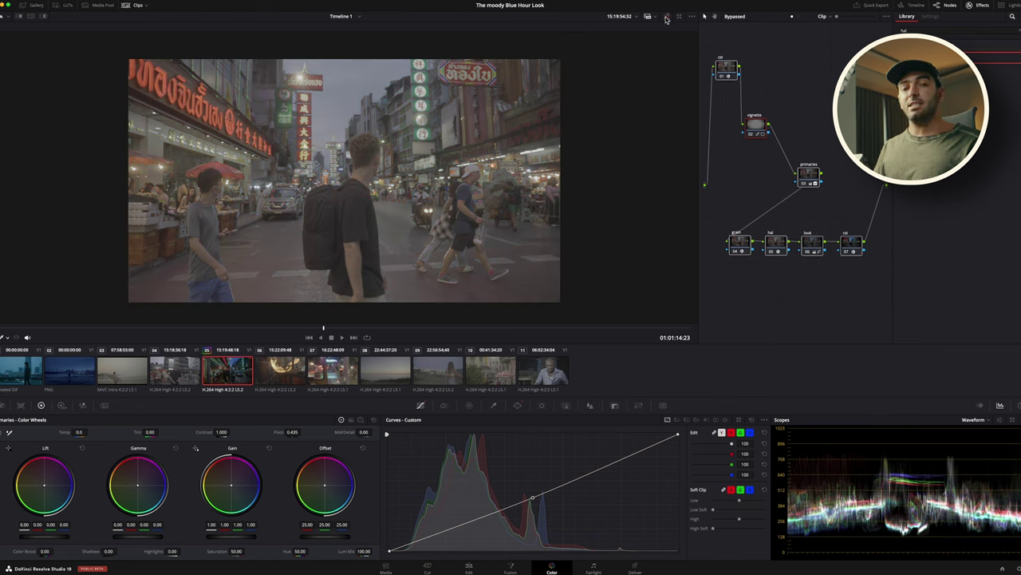
pyautogui.click(667, 17)
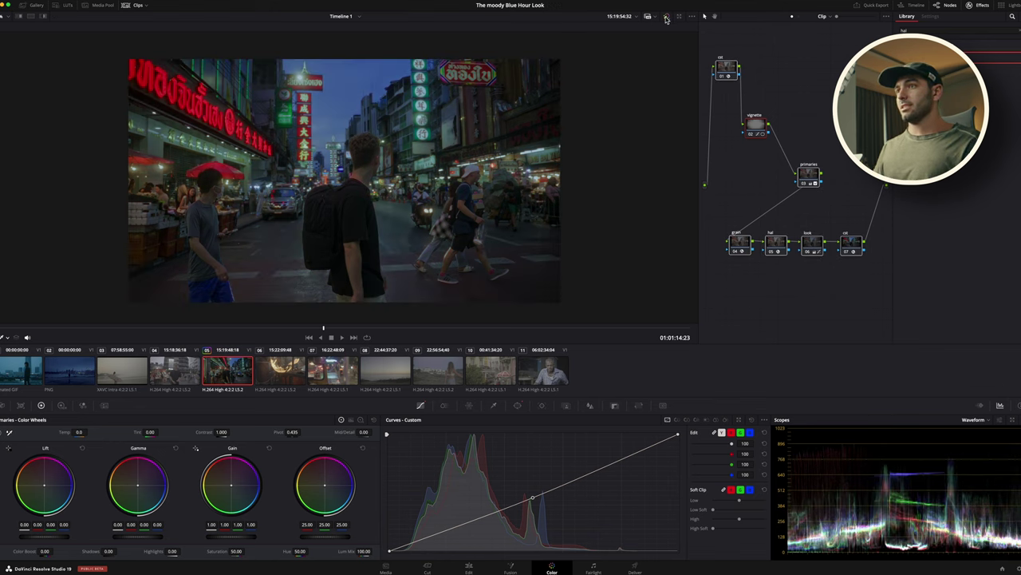
pyautogui.click(666, 18)
pyautogui.click(666, 18)
pyautogui.click(399, 327)
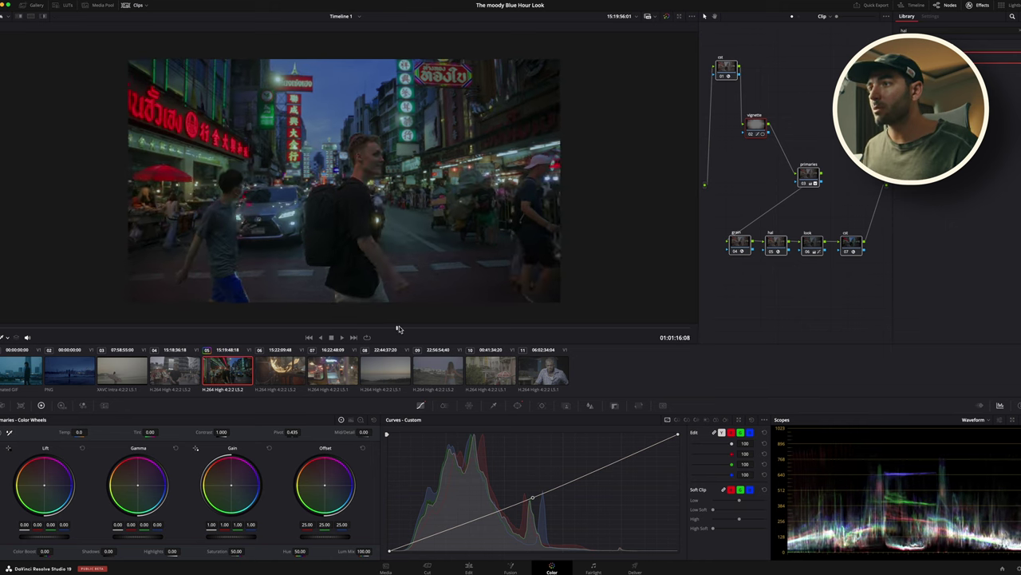
pyautogui.moveTo(877, 291); pyautogui.dragTo(752, 136)
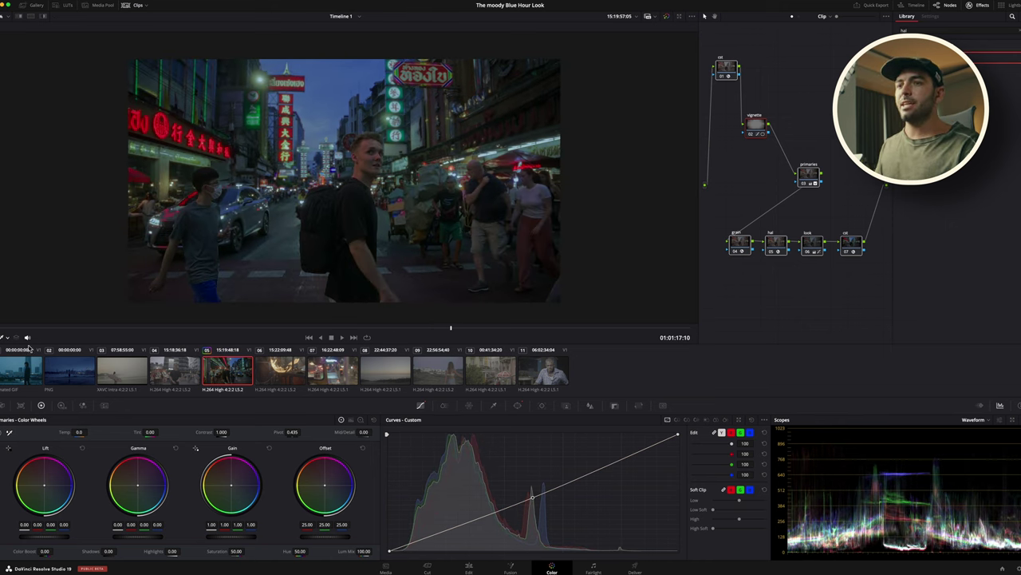
# Copy the grade from street clip 05 to surfer clip 03 and check it partway through the shot
pyautogui.click(130, 373)
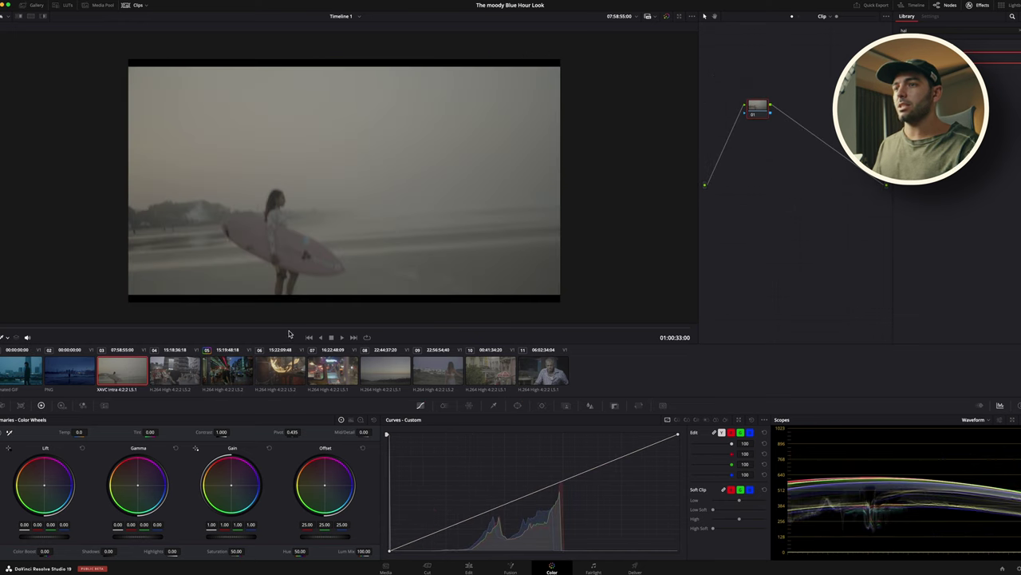
pyautogui.moveTo(275, 325); pyautogui.dragTo(316, 330)
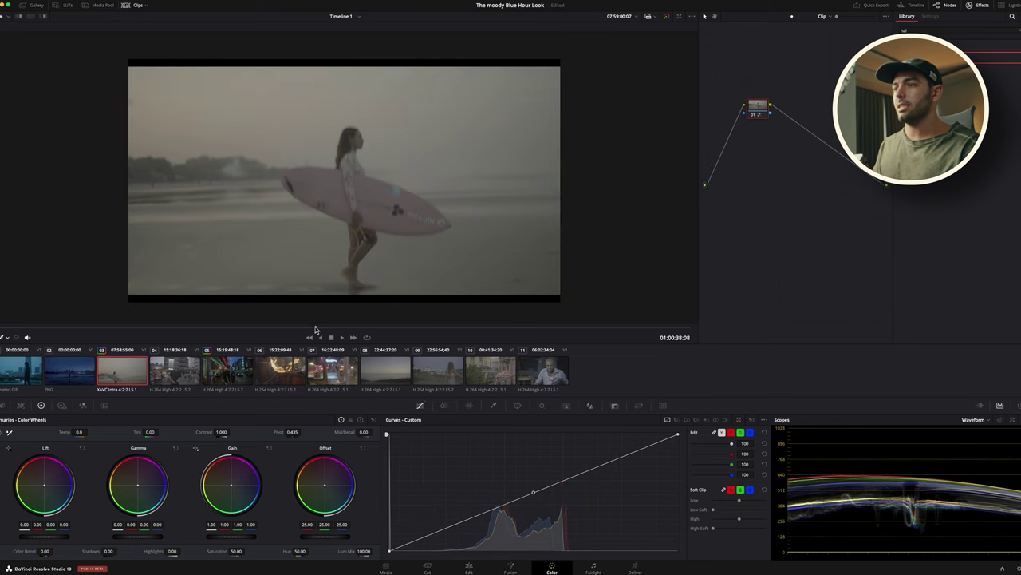
pyautogui.click(234, 377)
pyautogui.click(129, 370)
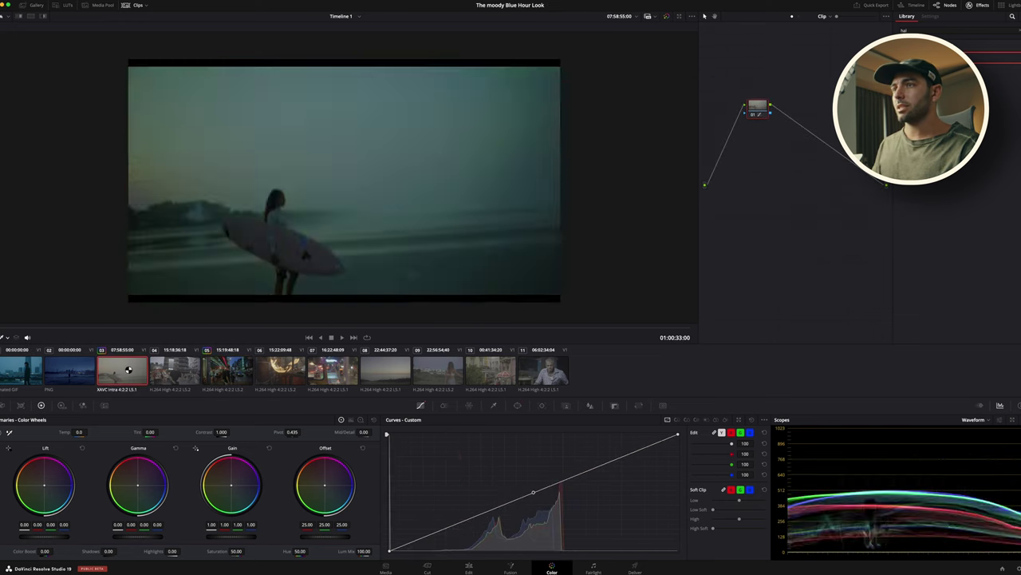
pyautogui.moveTo(354, 330); pyautogui.dragTo(404, 330)
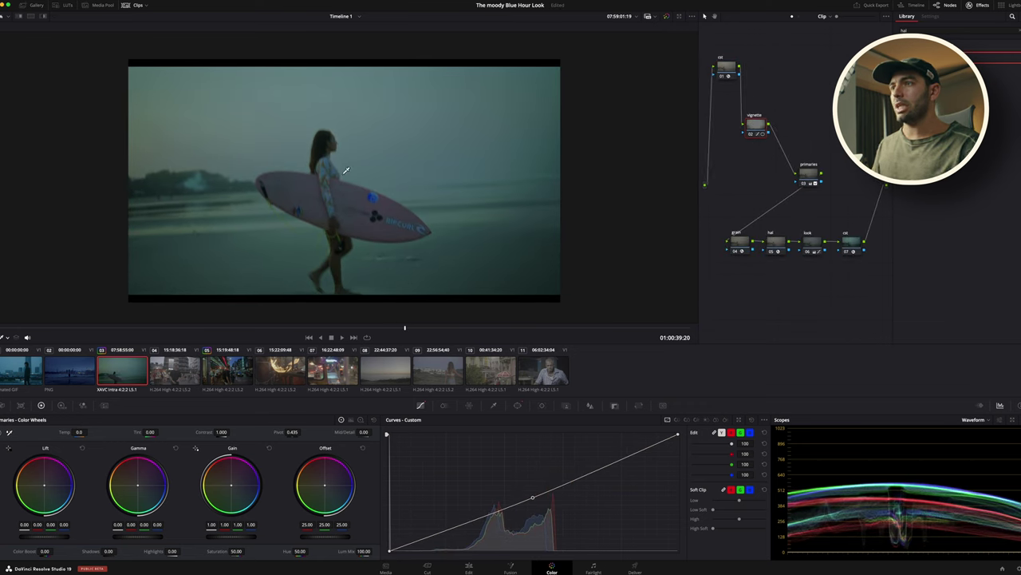
# Set the look node's gain to 0.91 red, 0.97 green and 1.11 blue, and compare the clip side by side with the reference still
pyautogui.click(814, 250)
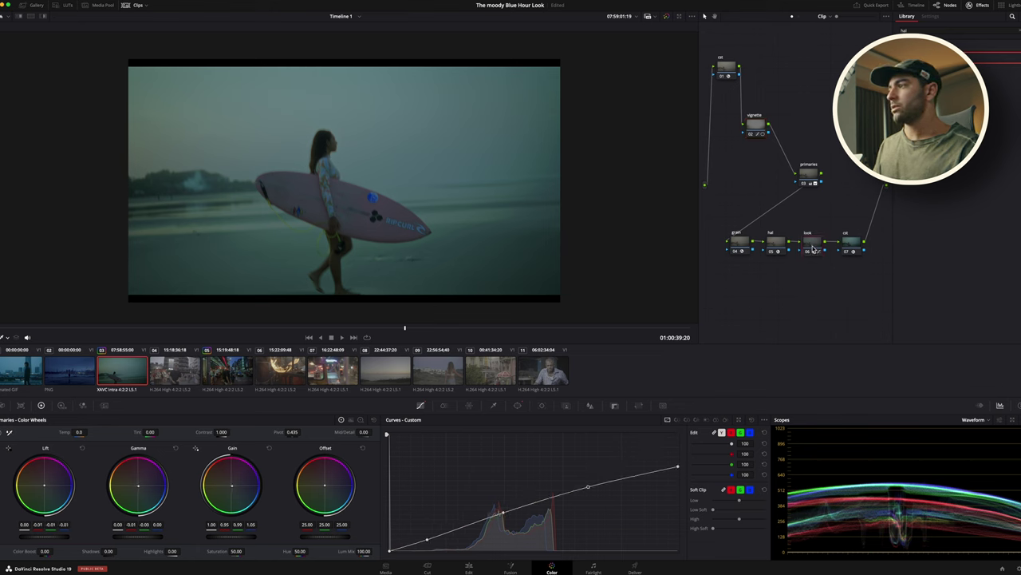
pyautogui.moveTo(250, 524)
pyautogui.mouseDown()
pyautogui.moveTo(272, 525)
pyautogui.moveTo(229, 526)
pyautogui.mouseUp()
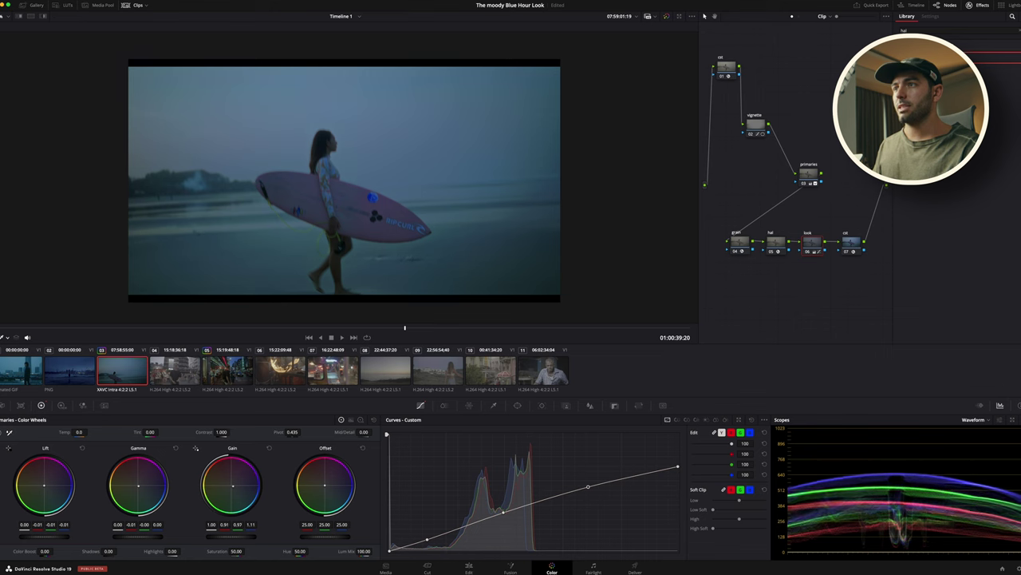
pyautogui.moveTo(134, 525); pyautogui.dragTo(131, 526)
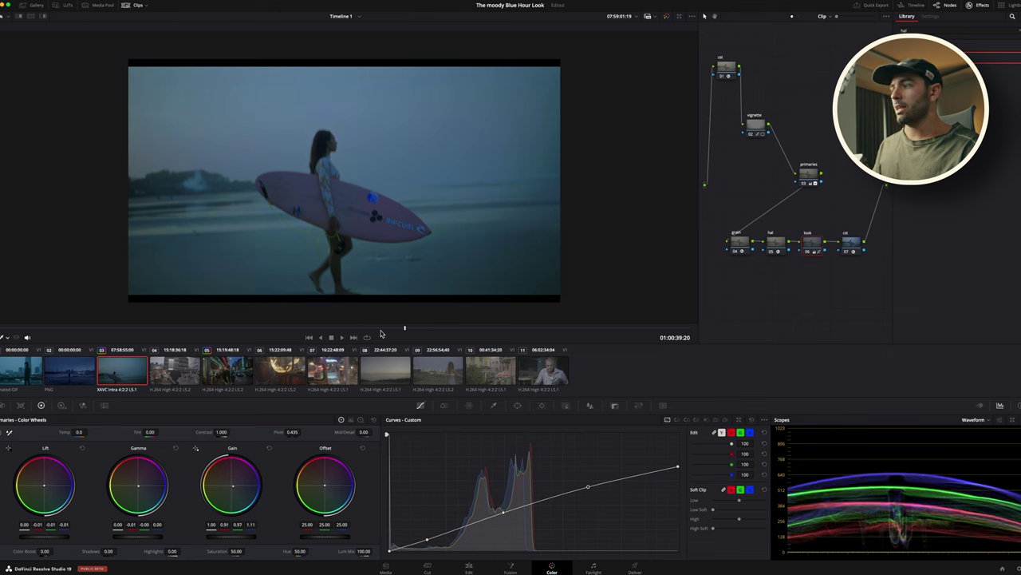
pyautogui.moveTo(406, 328); pyautogui.dragTo(409, 329)
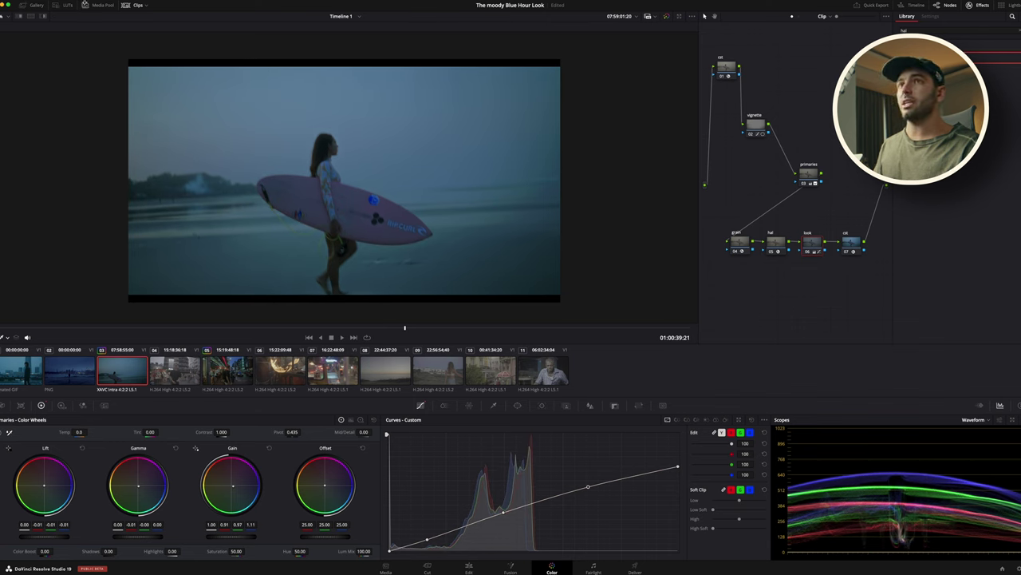
pyautogui.click(34, 16)
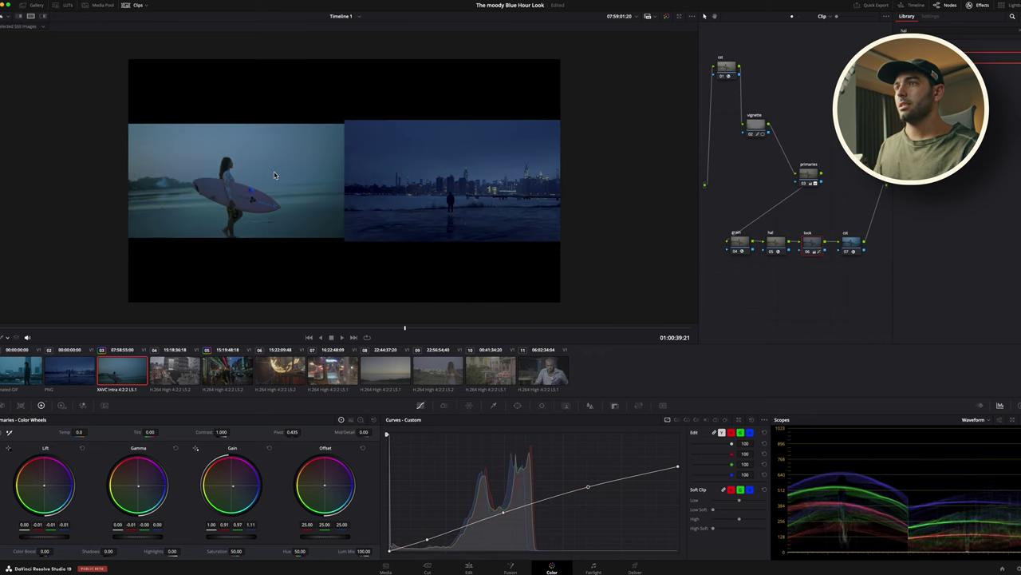
pyautogui.scroll(2, 287, 181)
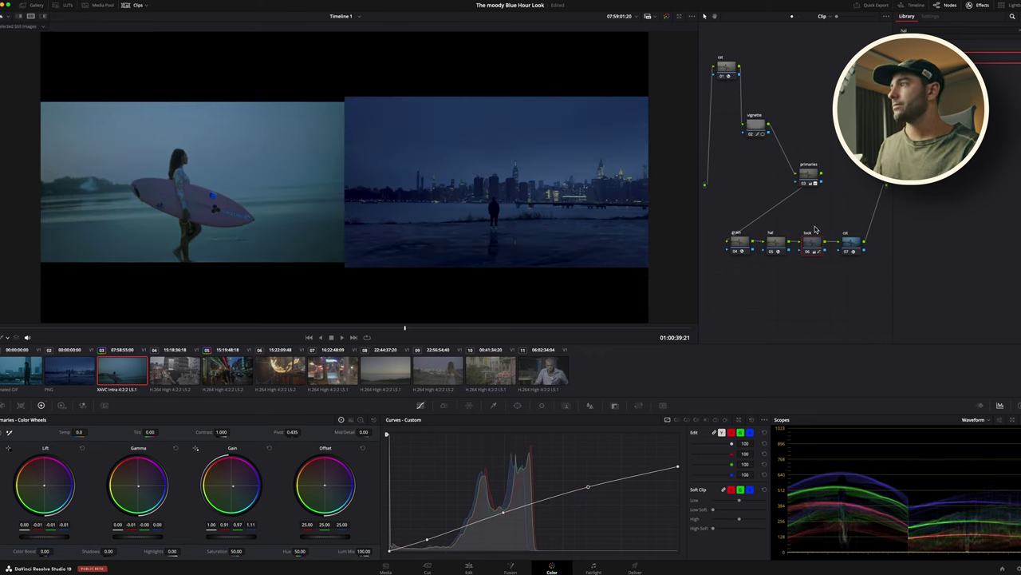
# Lower the white, midtone and shadow points on the primaries node's custom curve, and disable the vignette node
pyautogui.click(809, 174)
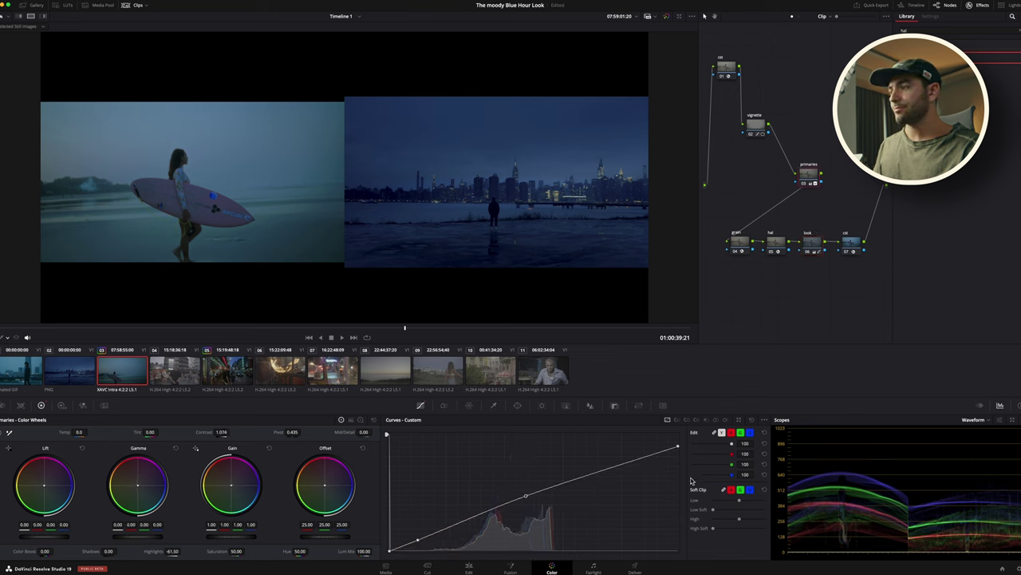
pyautogui.moveTo(678, 448); pyautogui.dragTo(678, 457)
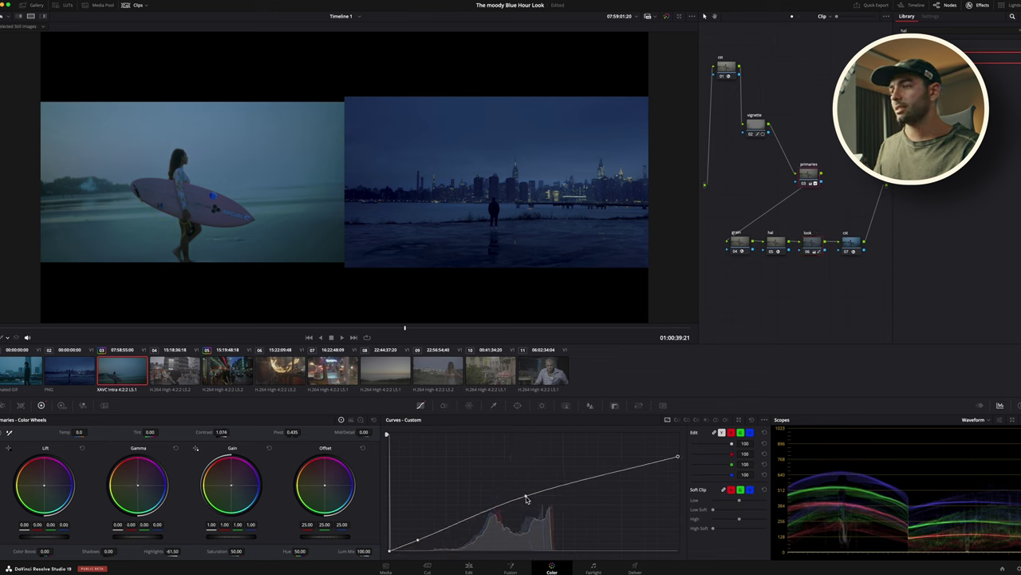
pyautogui.moveTo(527, 503); pyautogui.dragTo(528, 505)
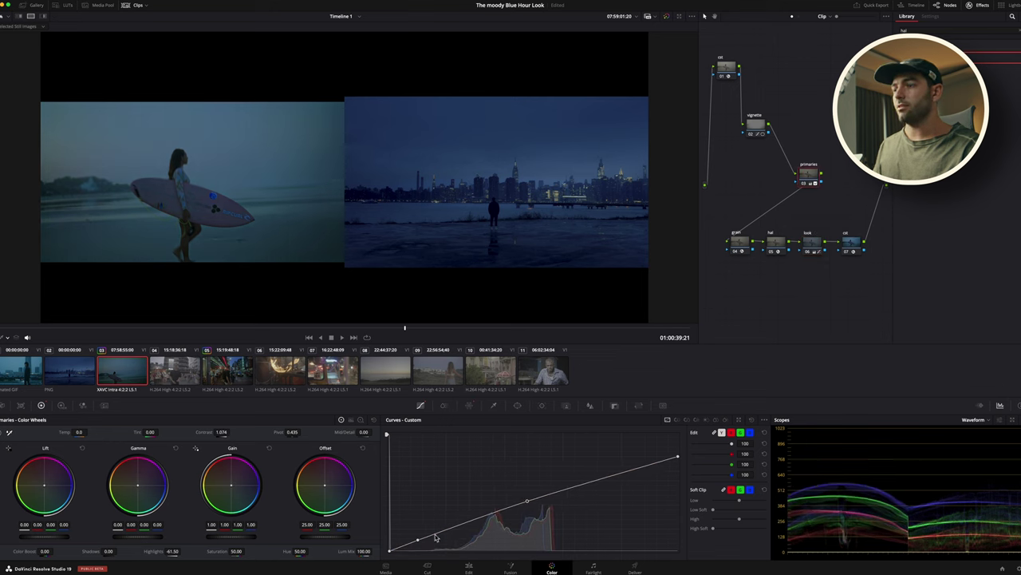
pyautogui.moveTo(419, 542); pyautogui.dragTo(418, 542)
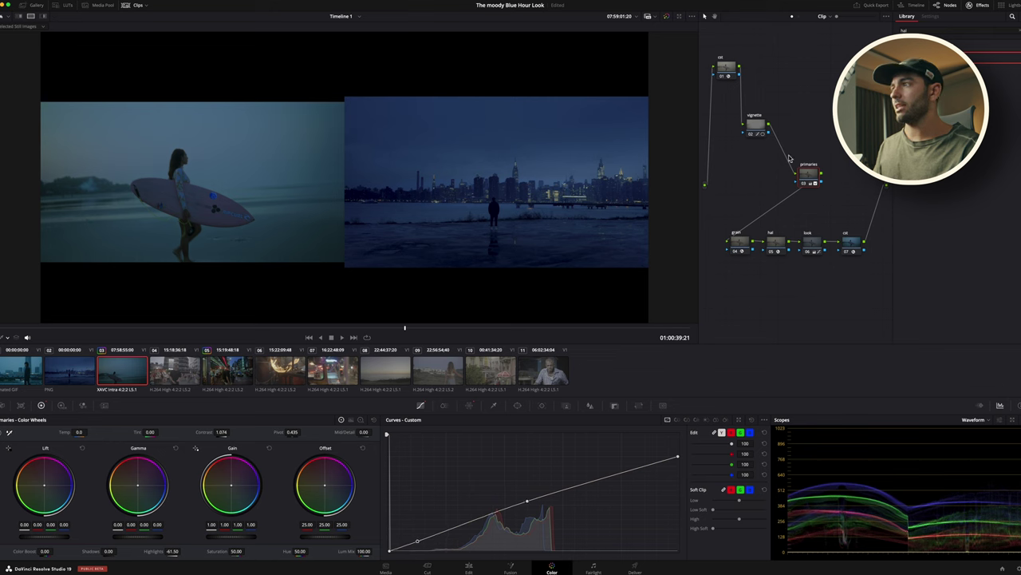
pyautogui.hotkey('ctrl', 'd')
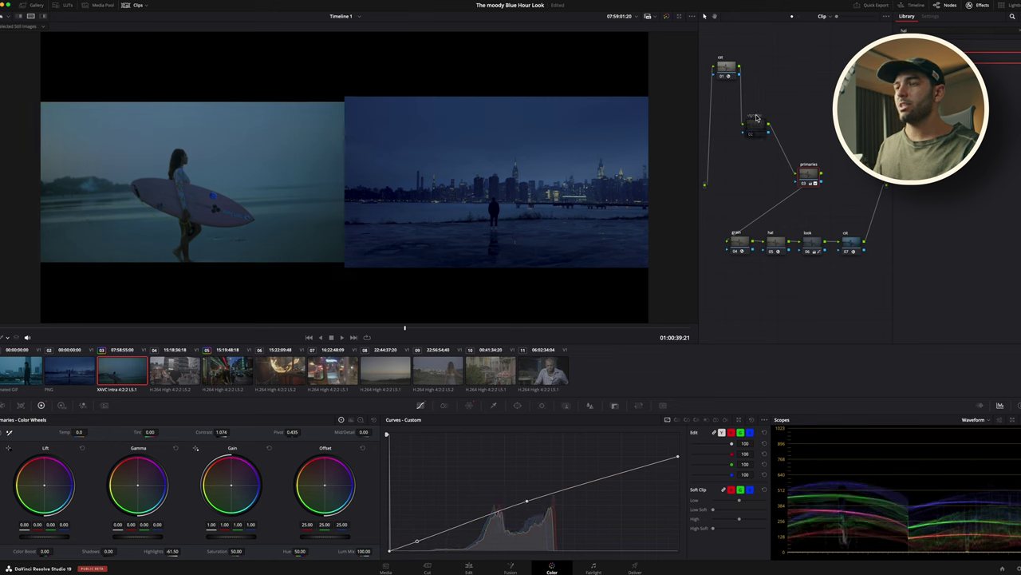
# Set the look node's lift to -0.03 red, -0.01 green, 0.02 blue and gain to 0.97, 0.98, 1.07, and play the clip
pyautogui.click(814, 247)
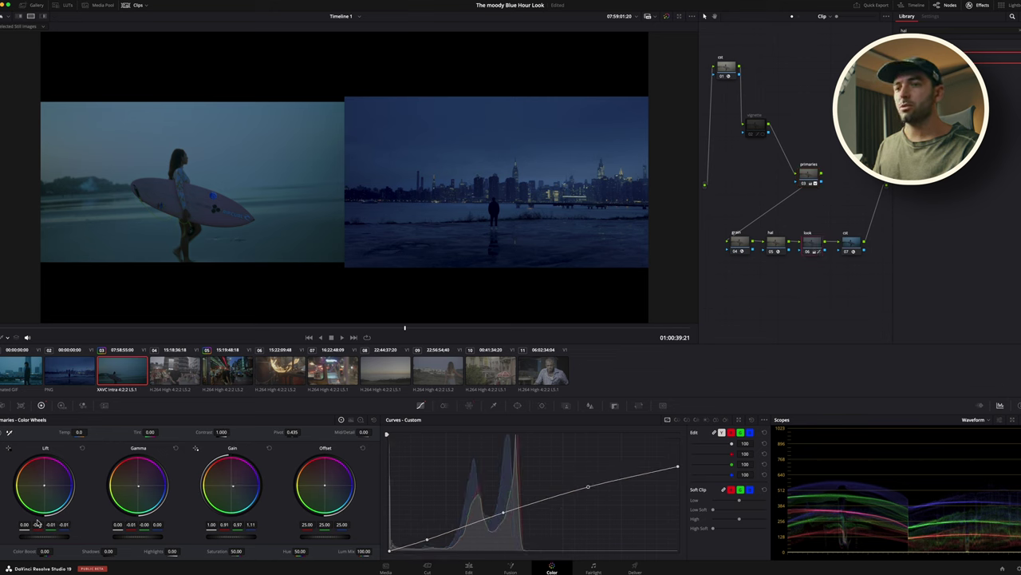
pyautogui.moveTo(37, 524)
pyautogui.mouseDown()
pyautogui.moveTo(73, 528)
pyautogui.moveTo(37, 526)
pyautogui.moveTo(55, 526)
pyautogui.mouseUp()
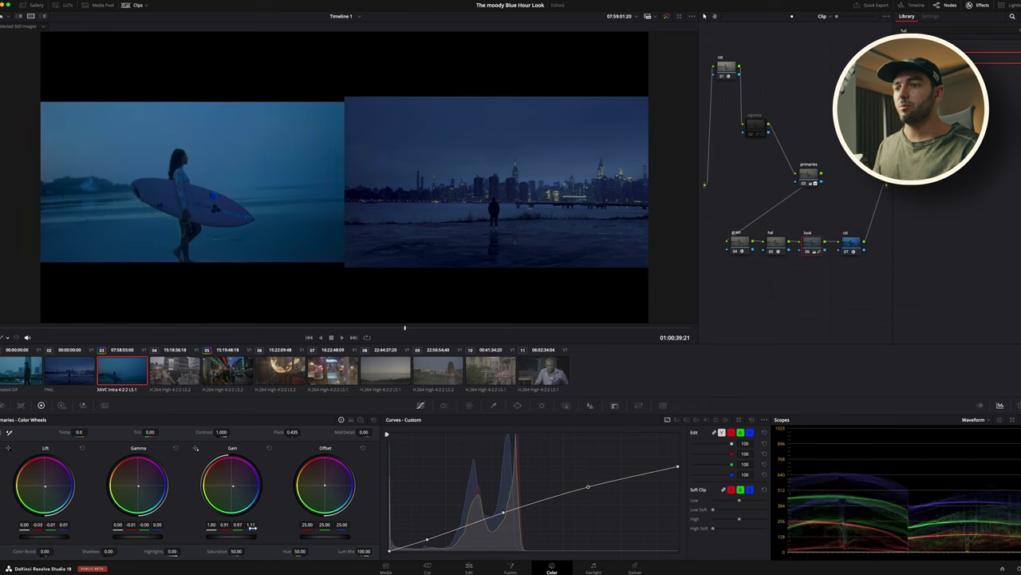
pyautogui.moveTo(252, 527); pyautogui.dragTo(241, 526)
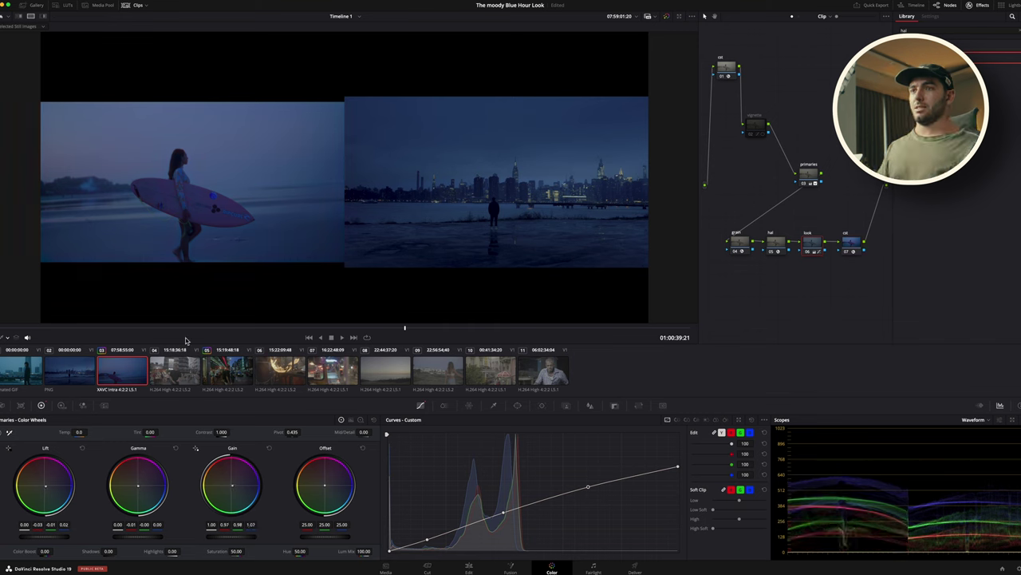
pyautogui.click(165, 329)
pyautogui.press('space')
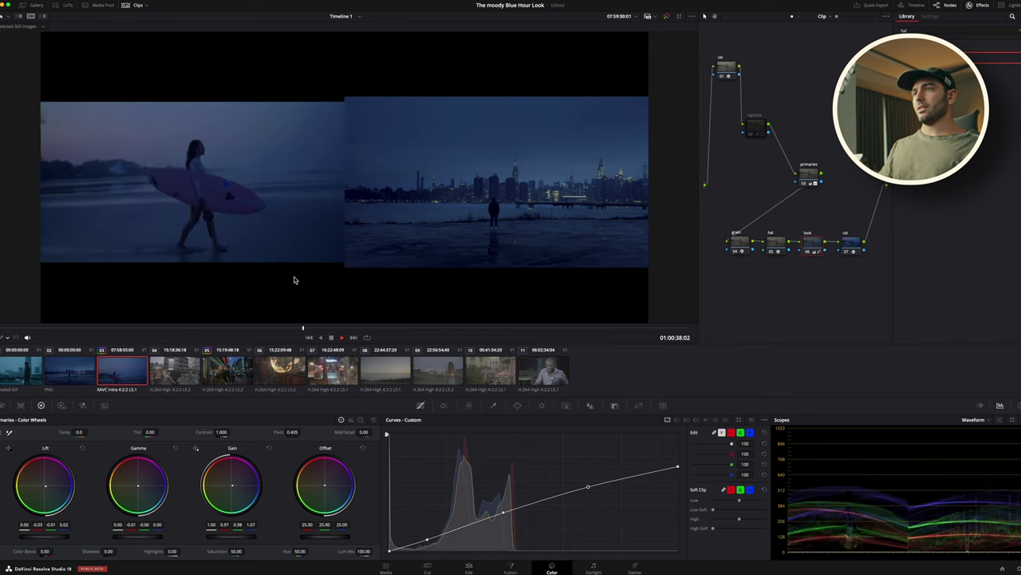
pyautogui.press('space')
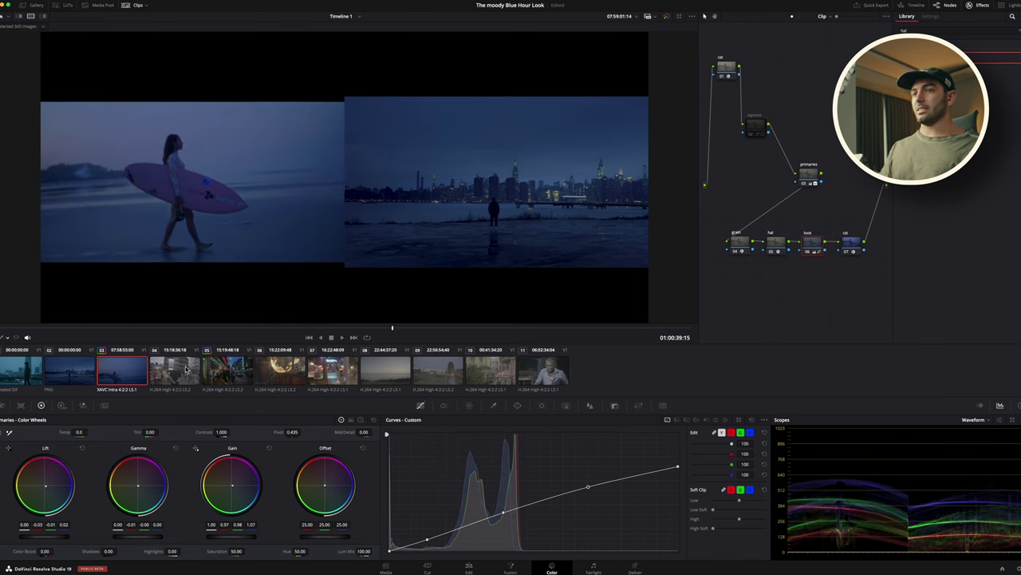
# Copy the grade from street clip 05 to clip 04 and play it back beside the reference still
pyautogui.click(244, 368)
pyautogui.click(189, 378)
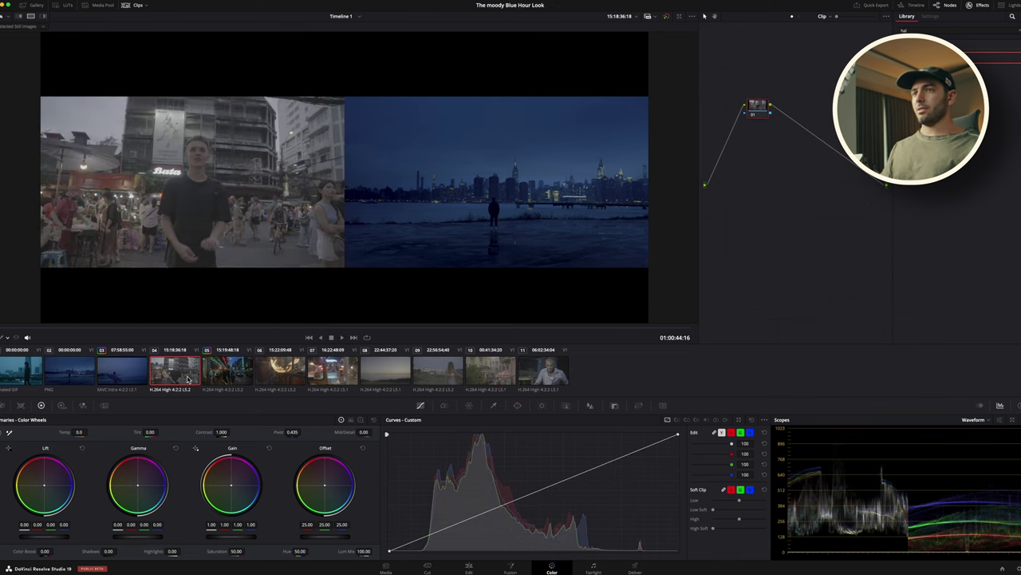
pyautogui.press('space')
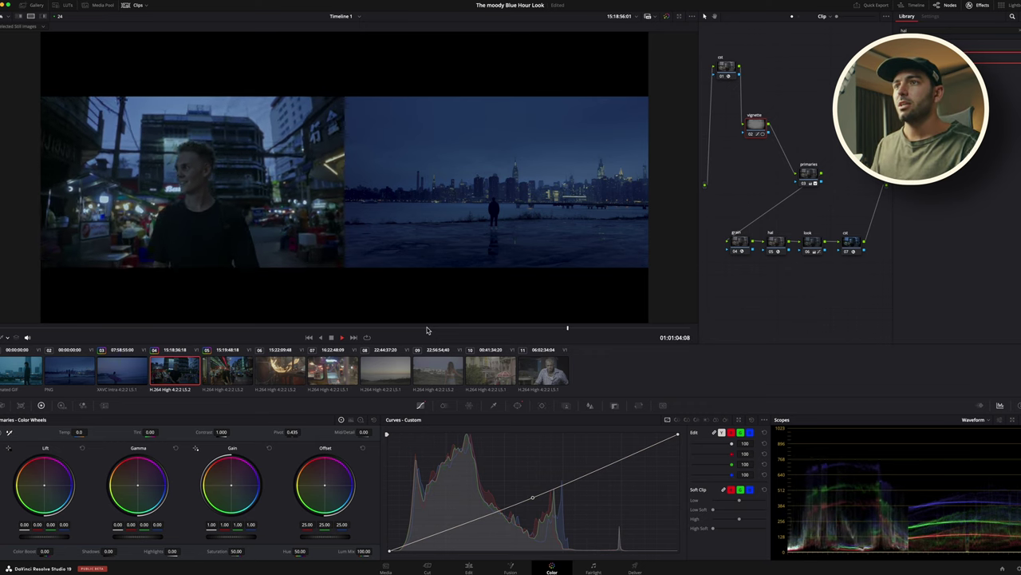
pyautogui.press('space')
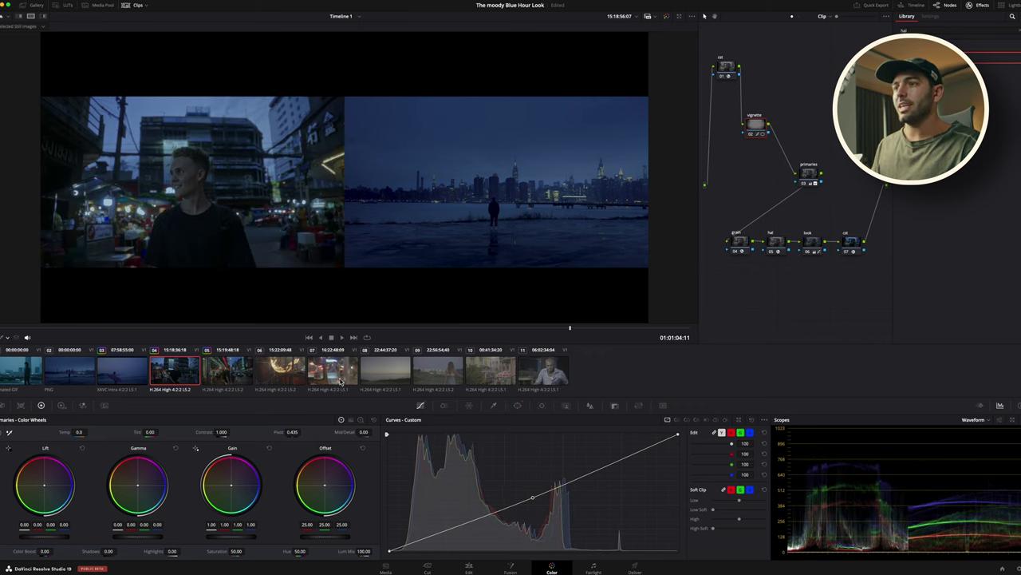
# Apply the street grade with the vignette to fire clip 06 and play it back
pyautogui.click(273, 376)
pyautogui.press('space')
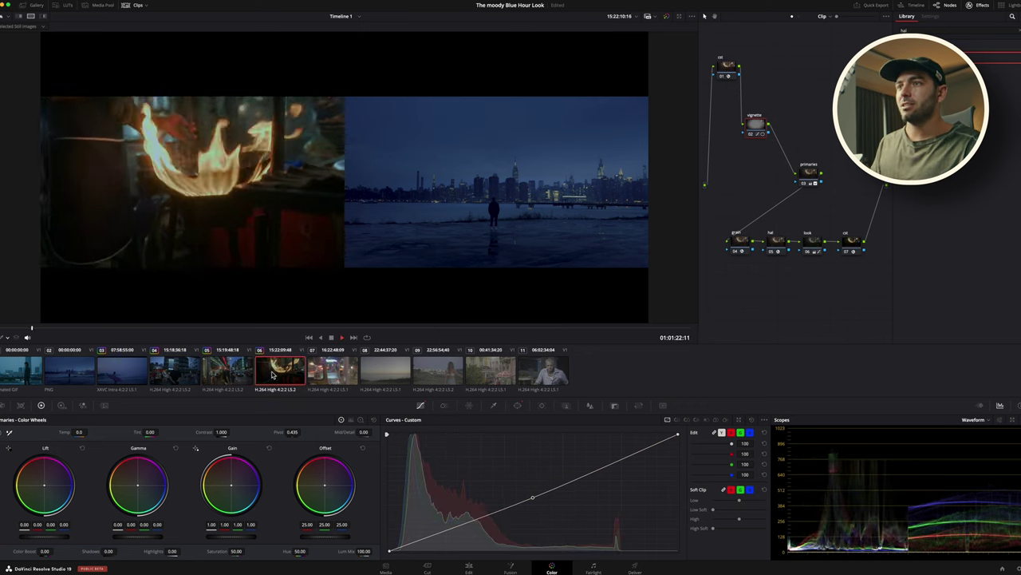
pyautogui.press('space')
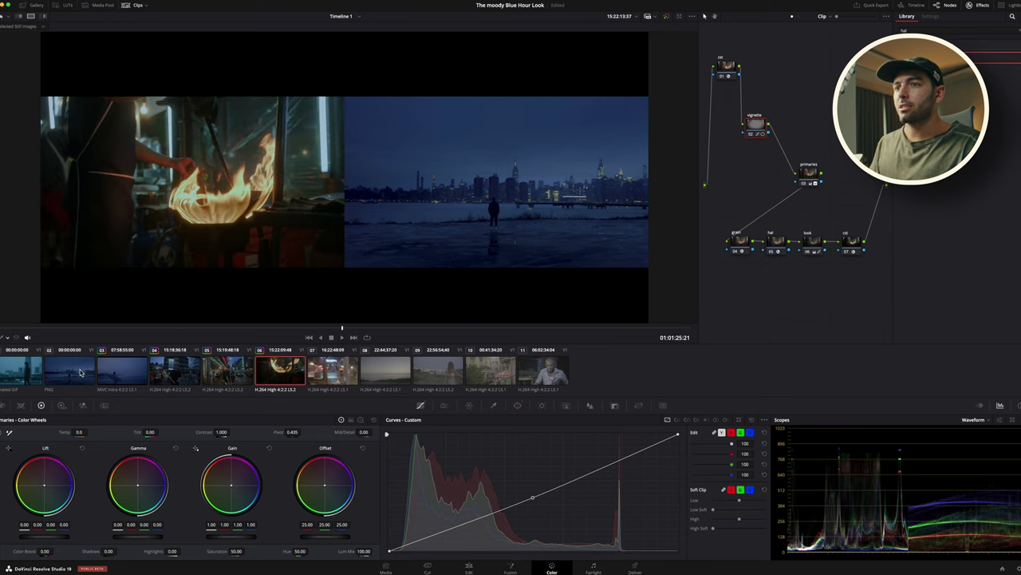
# Try the surfer clip's grade on fire clip 06 and undo it
pyautogui.click(113, 375)
pyautogui.click(276, 380)
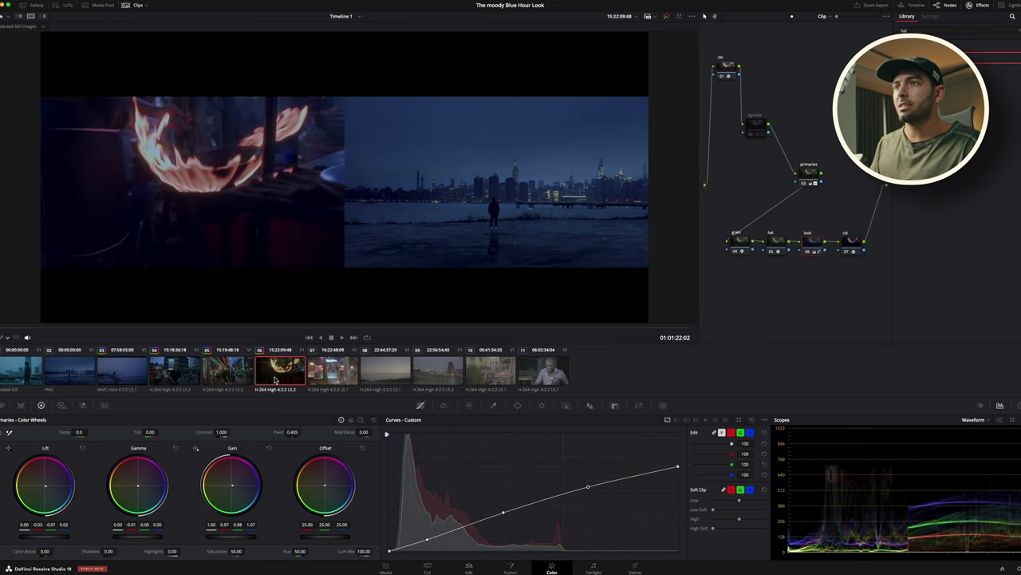
pyautogui.press('super+z')
# Use the grade from street clip 05 on fire clip 06 and review the shot in playback
pyautogui.click(242, 380)
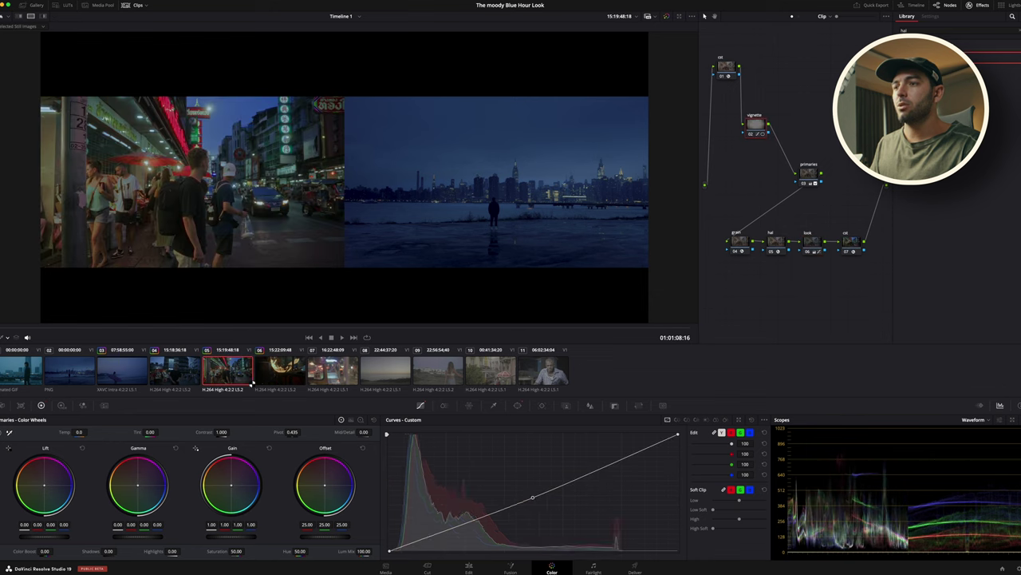
pyautogui.click(281, 379)
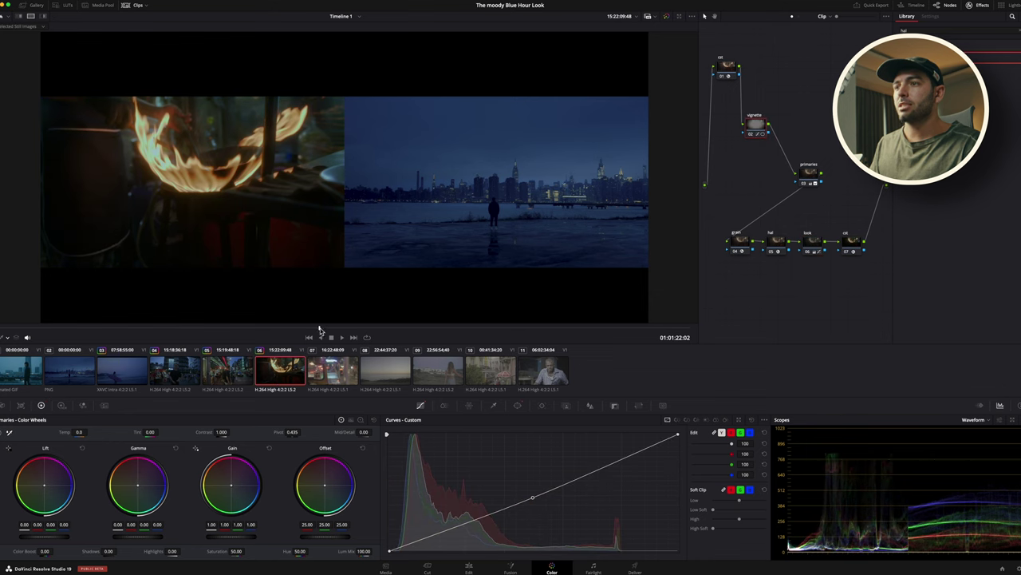
pyautogui.click(342, 337)
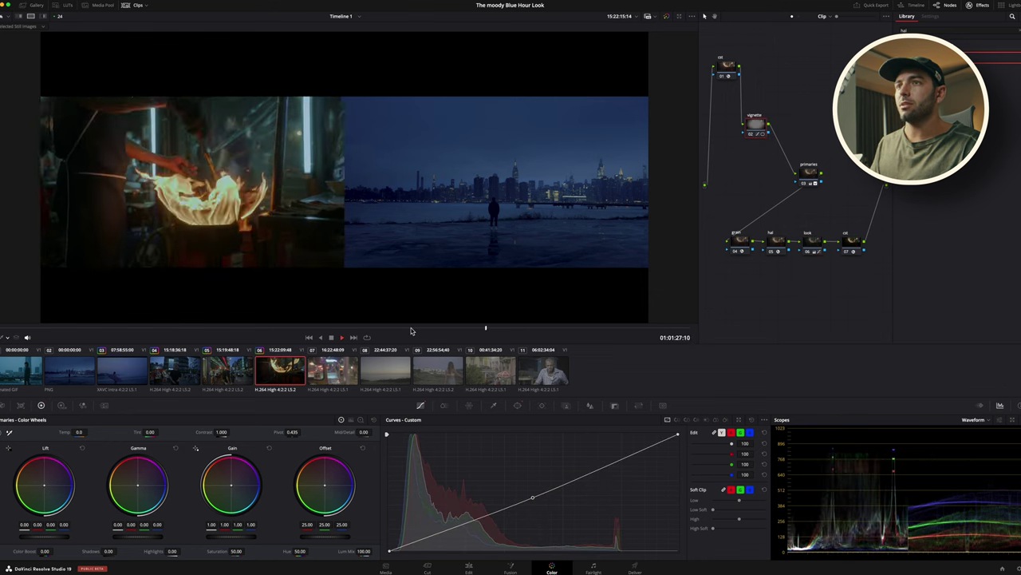
pyautogui.press('space')
# Apply the street grade with the vignette to tuk-tuk clip 07 and play it back
pyautogui.click(351, 363)
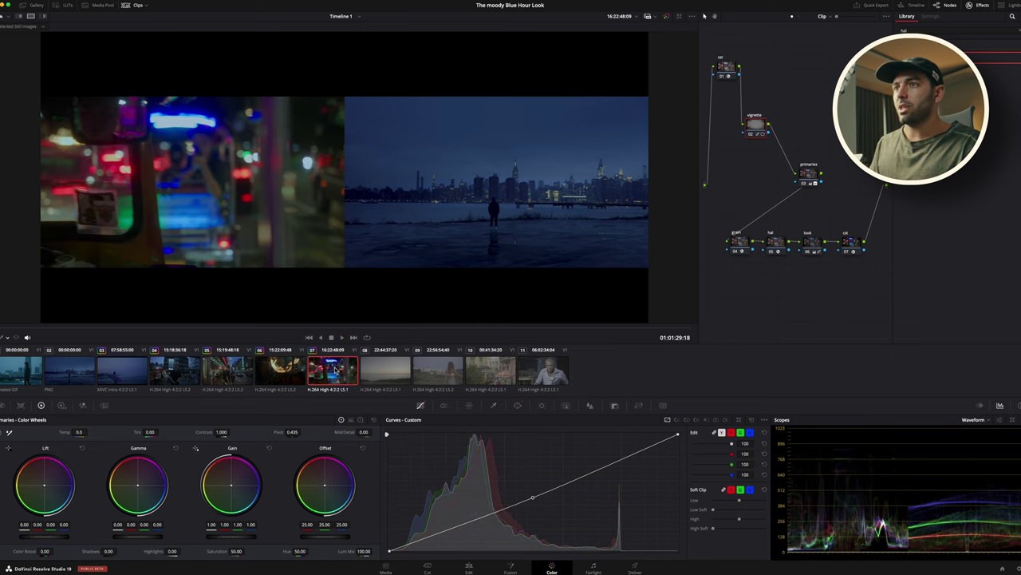
pyautogui.press('space')
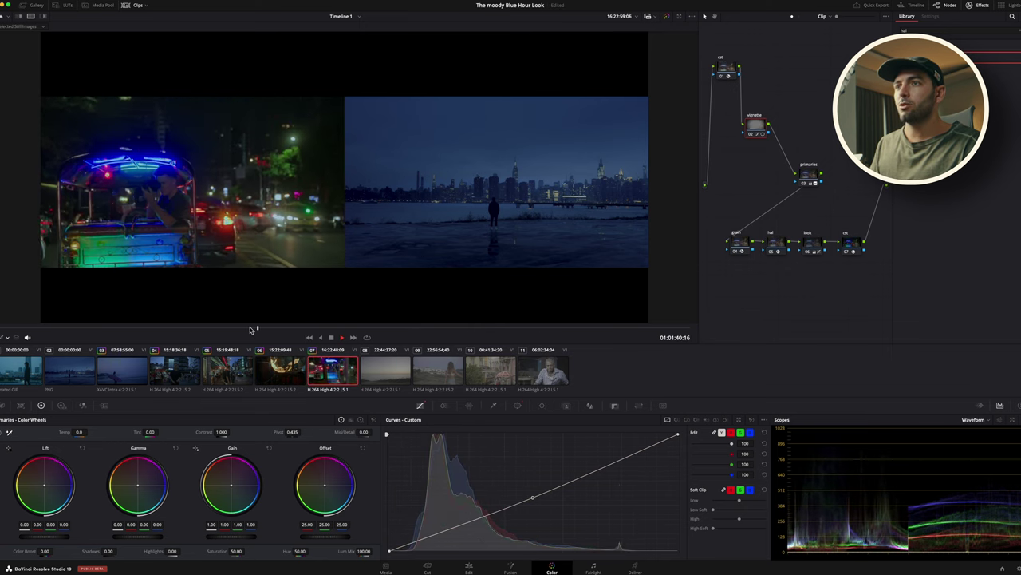
pyautogui.press('space')
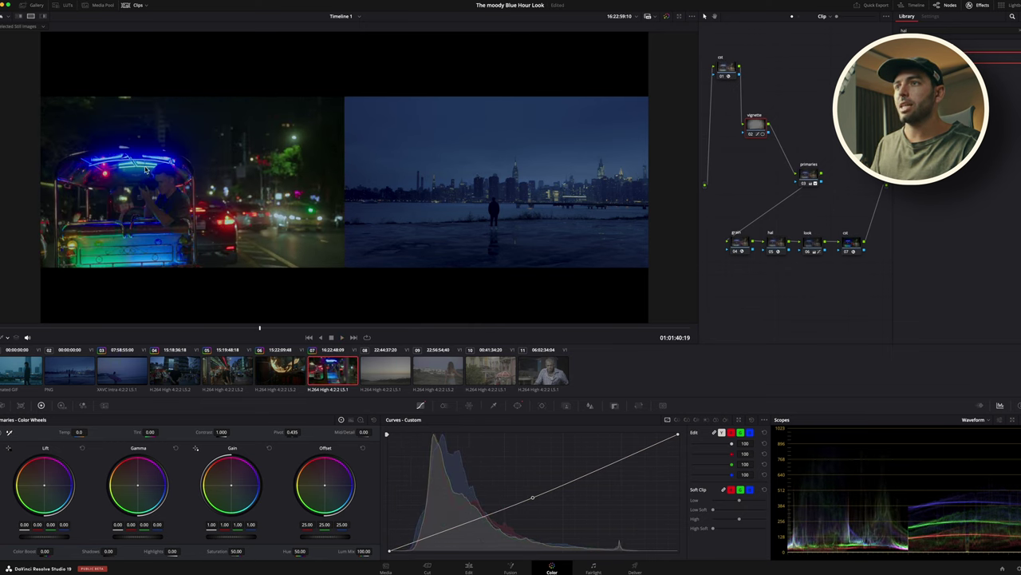
# Mute the neon blues in clip 07's primaries node with the Color Warper, hue 0.61 and saturation 0.14, and play the shot
pyautogui.click(810, 182)
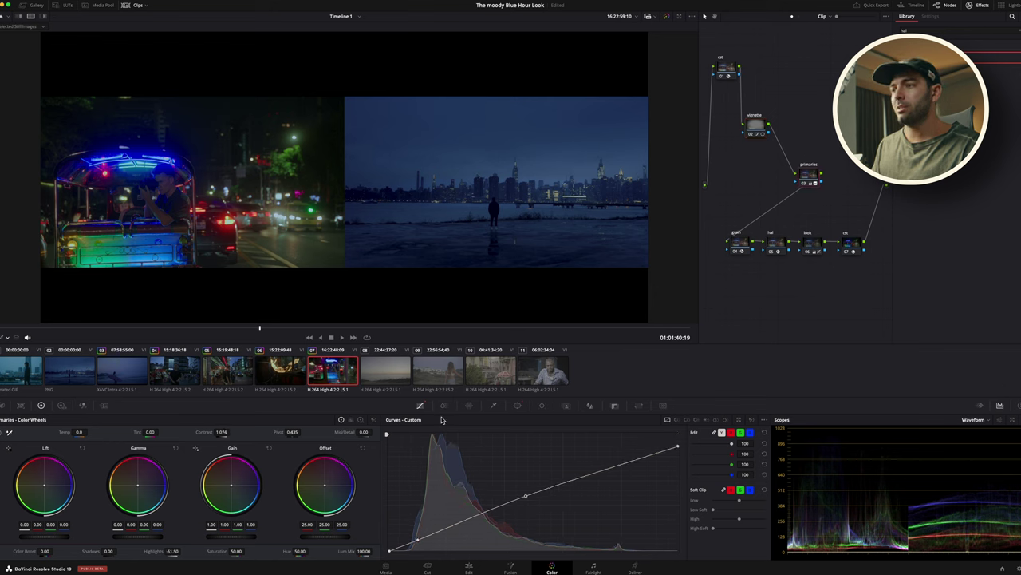
pyautogui.click(469, 405)
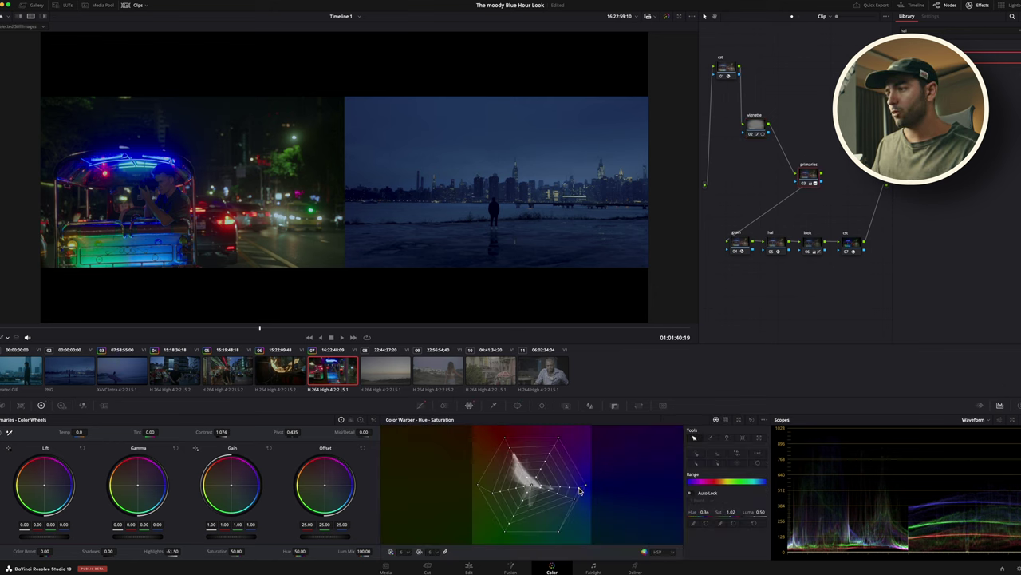
pyautogui.moveTo(580, 491); pyautogui.dragTo(532, 494)
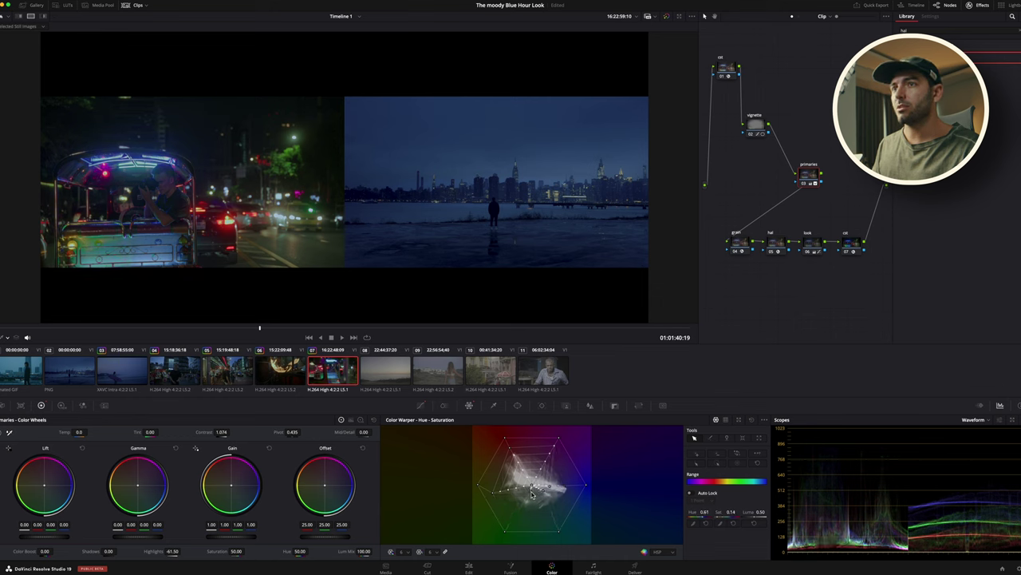
pyautogui.click(182, 328)
pyautogui.press('space')
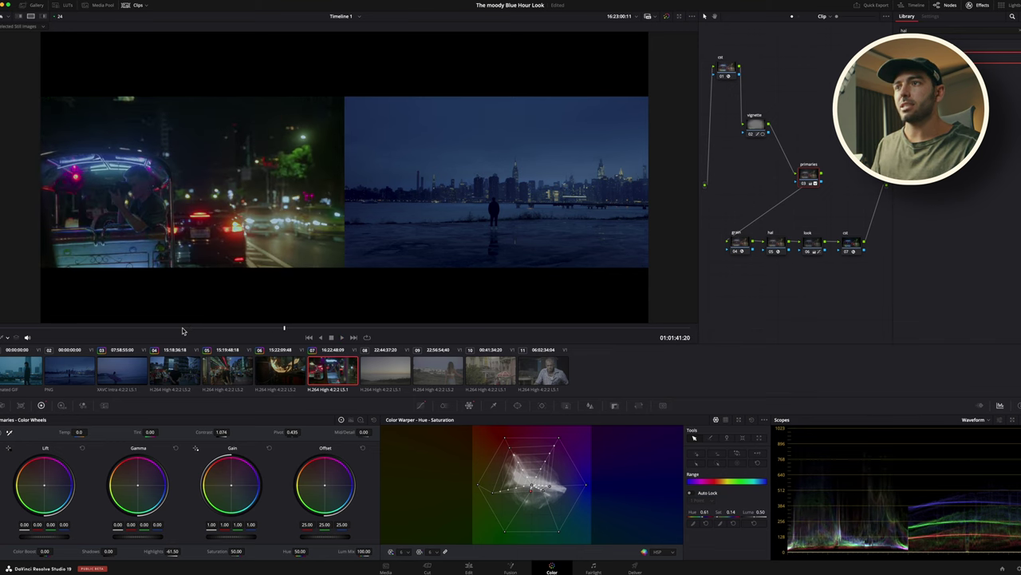
pyautogui.press('space')
# Apply surfer clip 03's grade to seaside clip 08 and go to a frame showing the couple
pyautogui.click(391, 383)
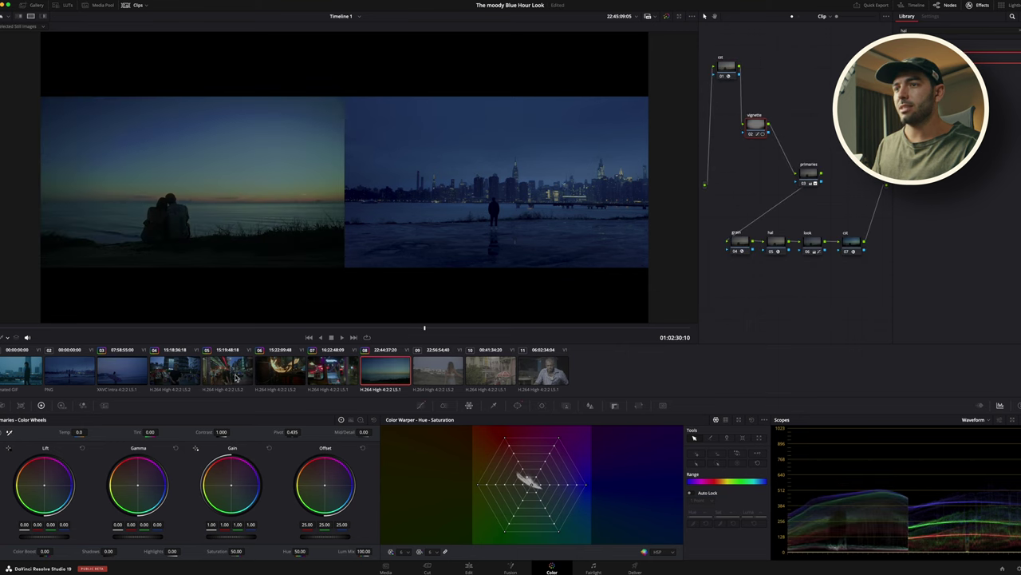
pyautogui.click(146, 373)
pyautogui.click(383, 387)
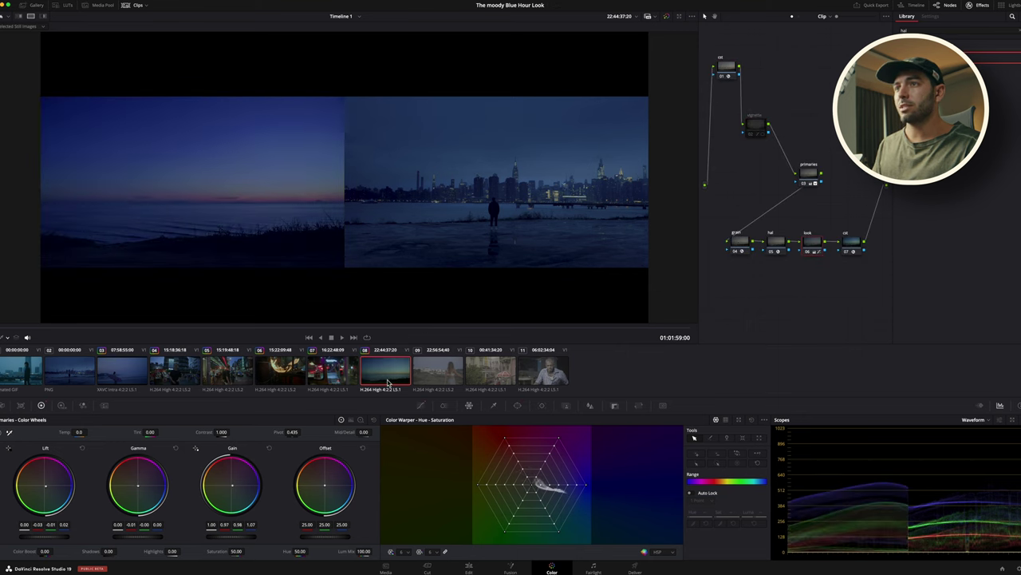
pyautogui.click(380, 330)
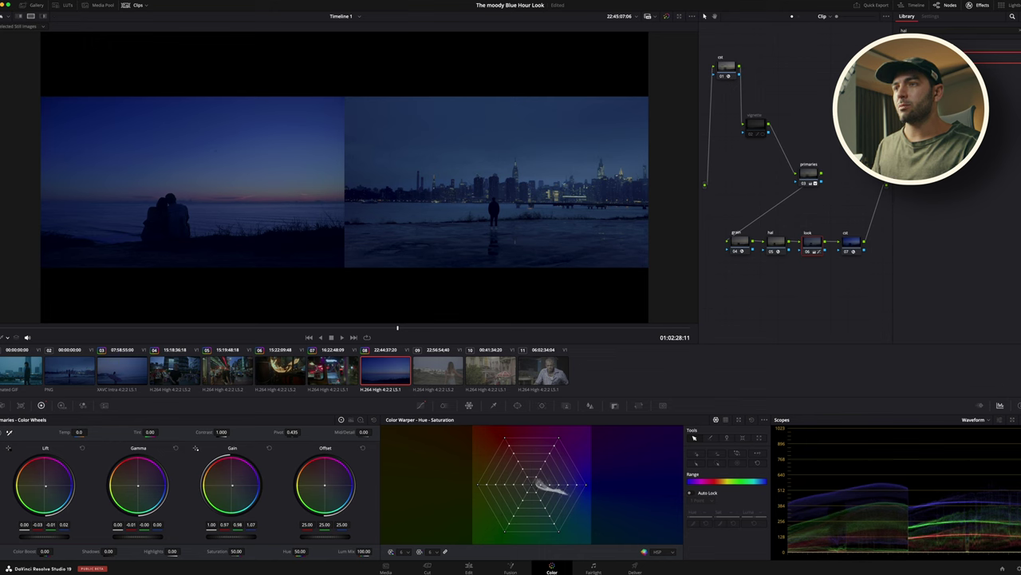
# On clip 08's look node, set lift blue to 0.01, gain red to 1.02 and gain blue to 1.02, and compare against the bypassed grade
pyautogui.moveTo(62, 526); pyautogui.dragTo(67, 525)
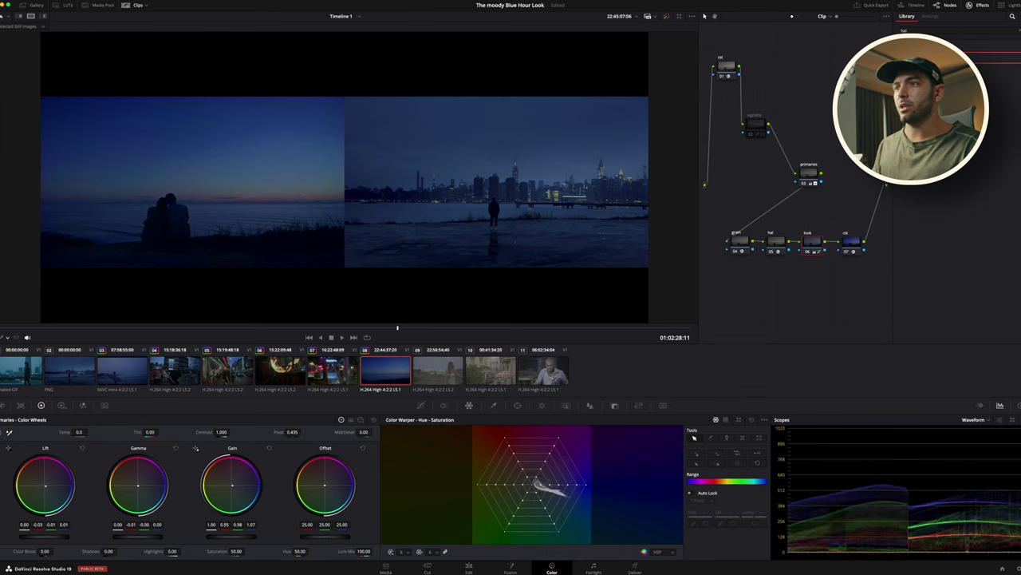
pyautogui.moveTo(224, 525); pyautogui.dragTo(243, 524)
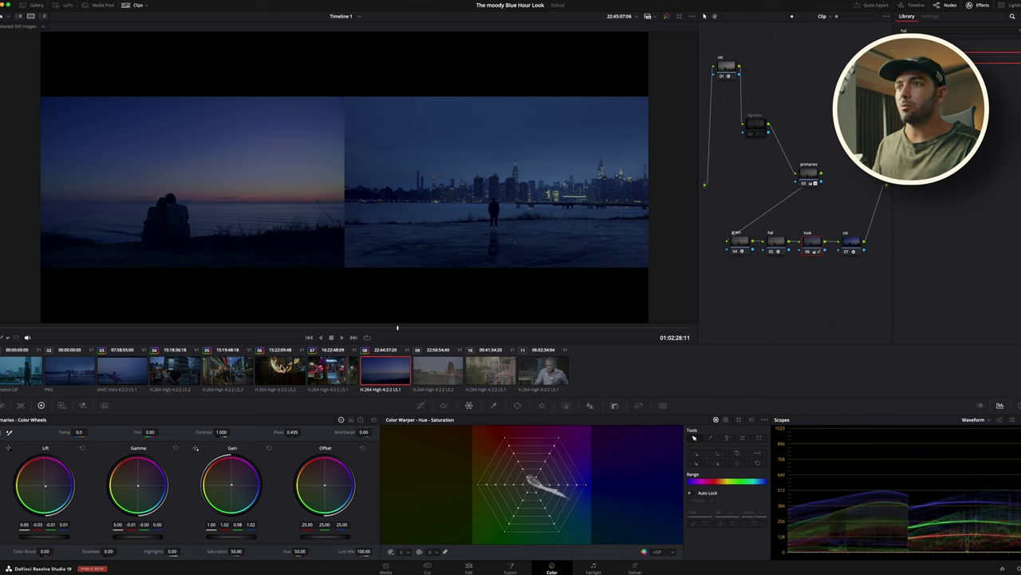
pyautogui.click(341, 328)
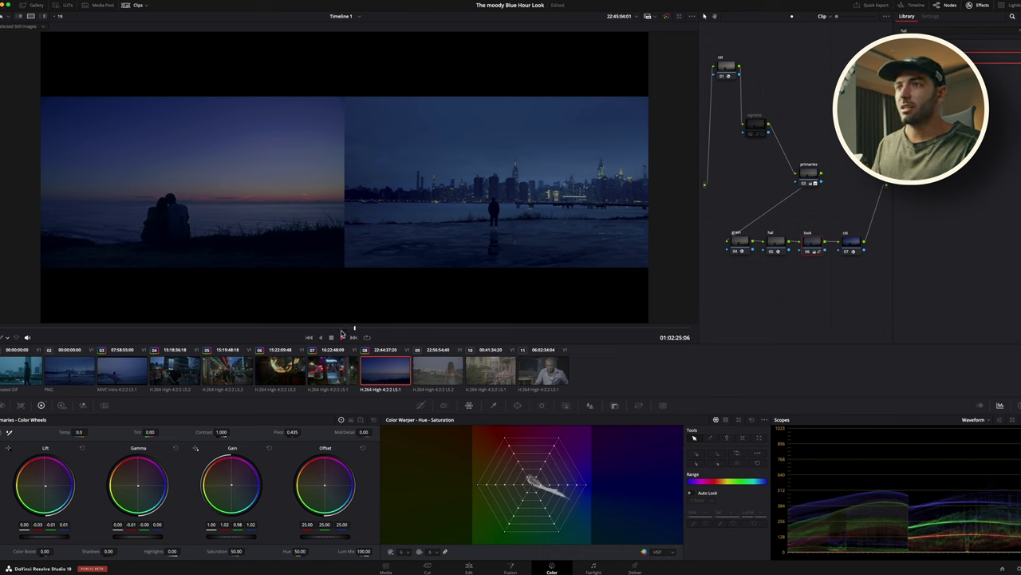
pyautogui.click(667, 16)
pyautogui.click(667, 17)
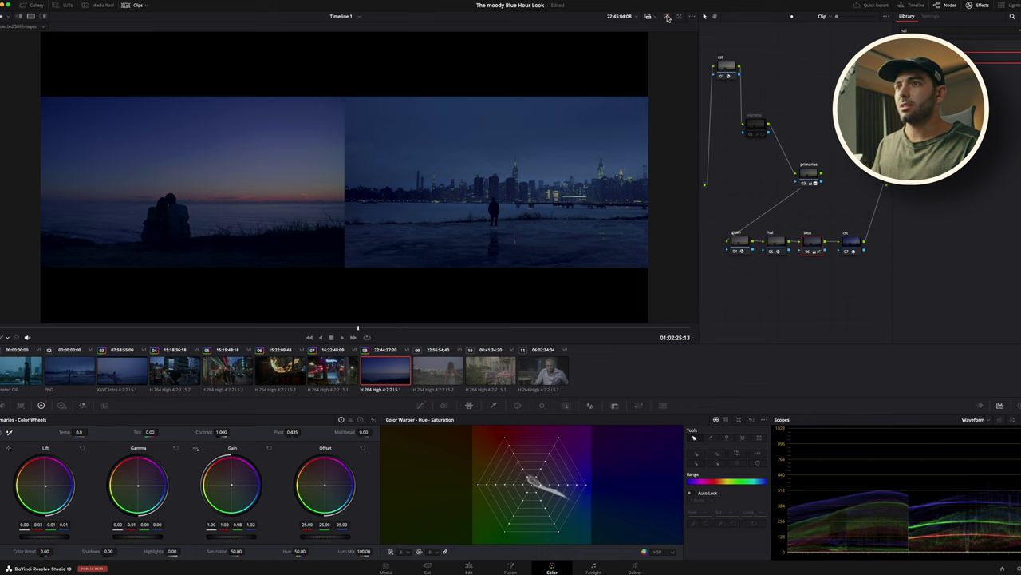
# Try the grades from surfer clip 03 and seaside clip 08 on clip 09 of the woman in the field
pyautogui.click(431, 367)
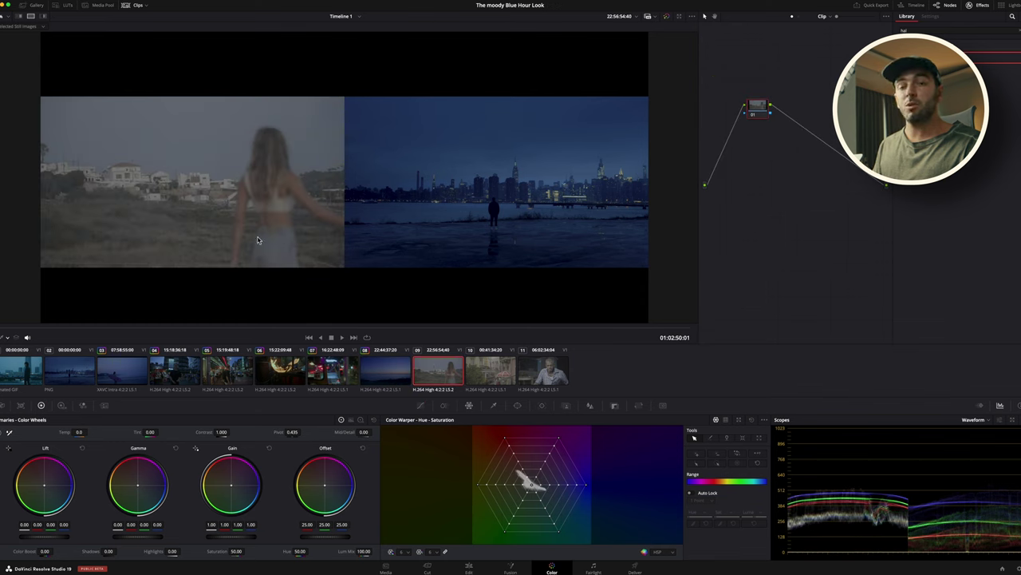
pyautogui.press('super+v')
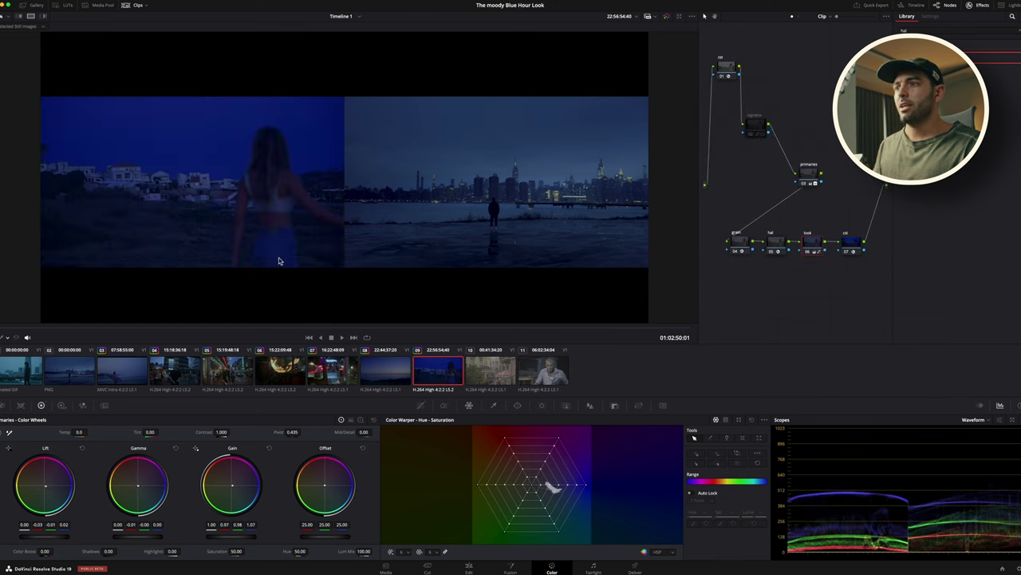
pyautogui.click(397, 384)
pyautogui.press('super+c')
pyautogui.click(460, 382)
pyautogui.press('super+v')
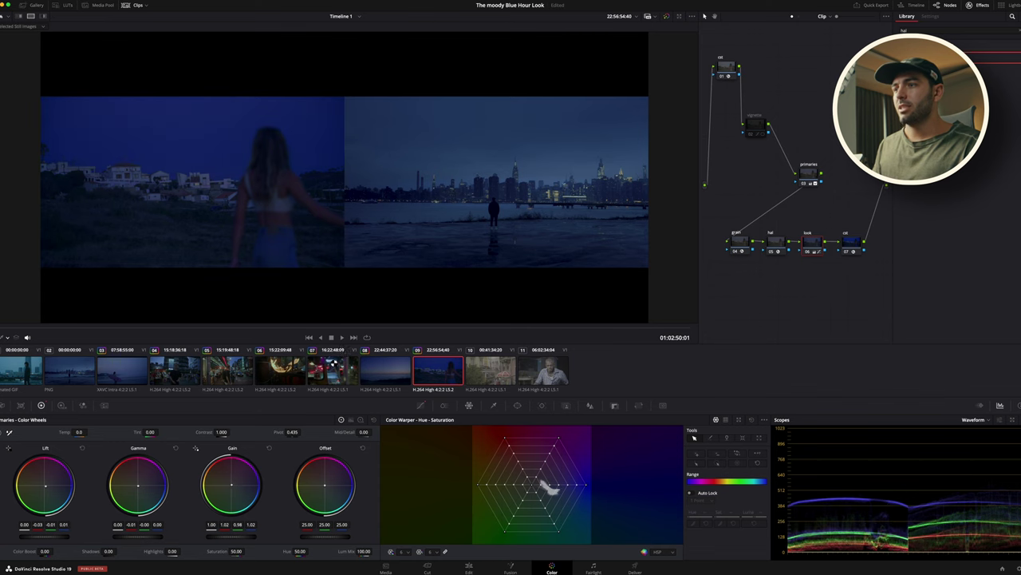
# Compare the grades from tuk-tuk clip 07 and fire clip 06 on clip 09
pyautogui.click(329, 367)
pyautogui.click(447, 375)
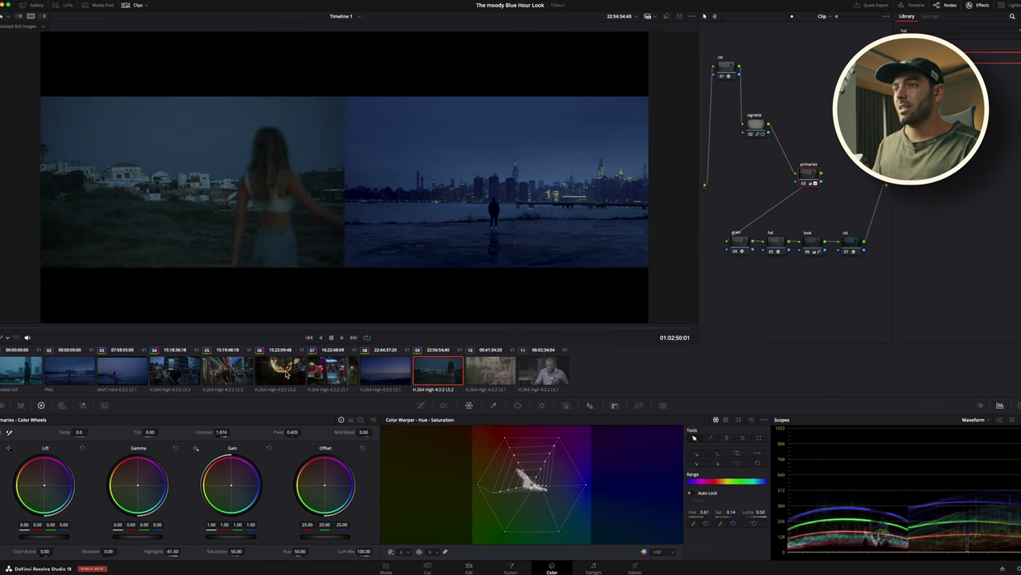
pyautogui.click(287, 375)
pyautogui.click(444, 380)
pyautogui.middleClick(282, 372)
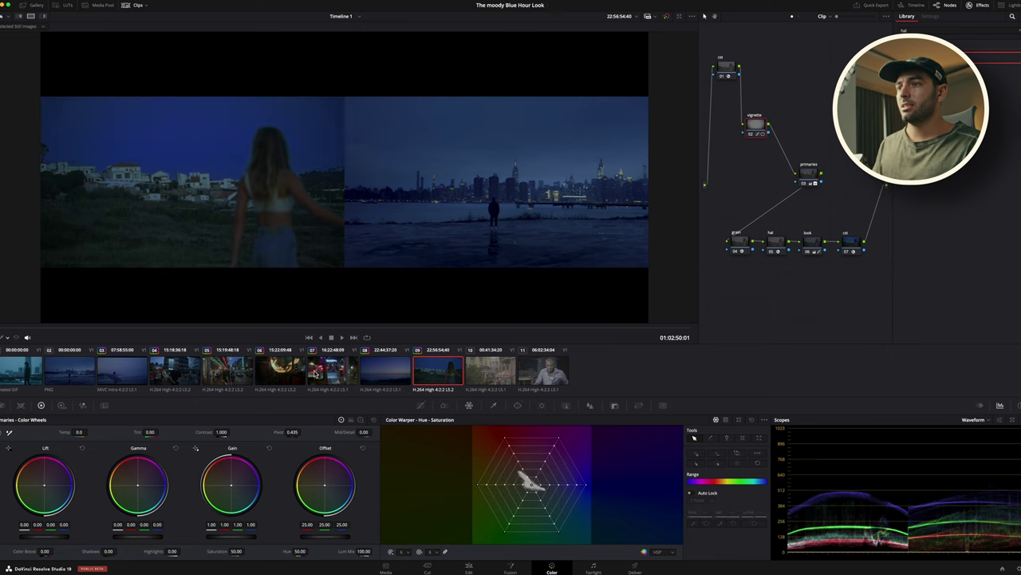
# Apply tuk-tuk clip 07's grade to clip 09 and scrub through the shot
pyautogui.click(333, 373)
pyautogui.click(437, 375)
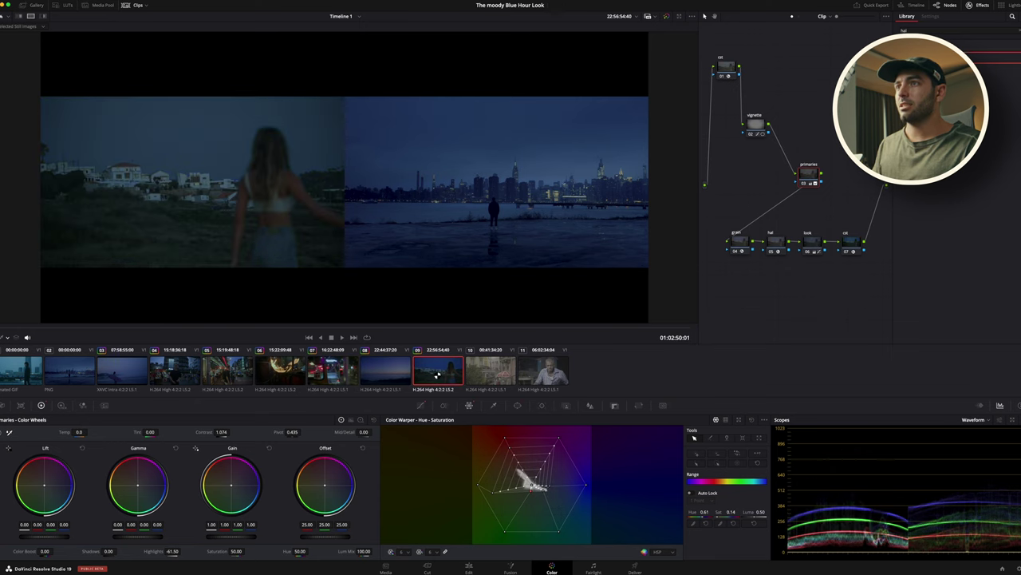
pyautogui.moveTo(273, 327); pyautogui.dragTo(391, 333)
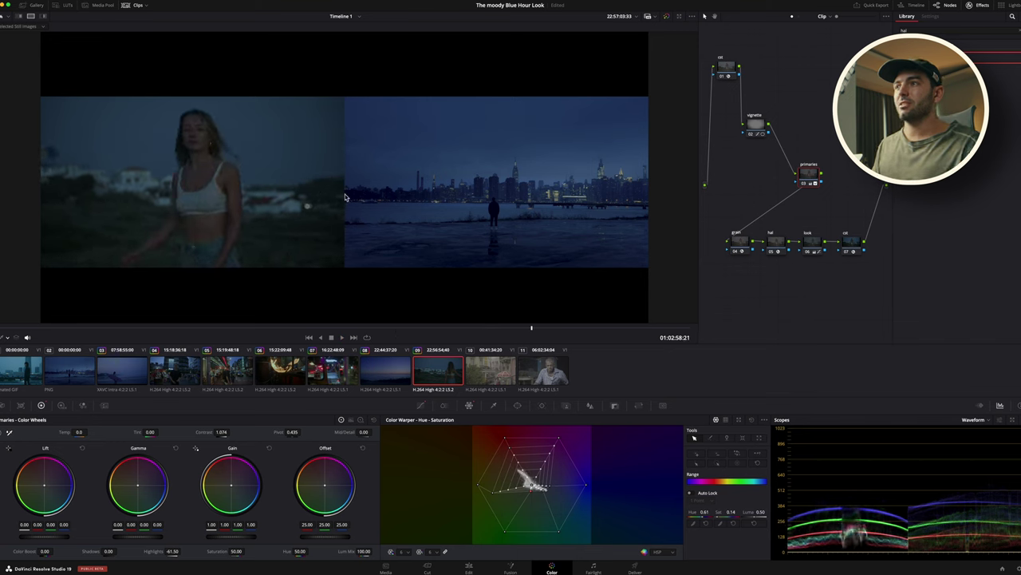
# Try the grades from clip 09 and seaside clip 08 on tram clip 10
pyautogui.click(488, 375)
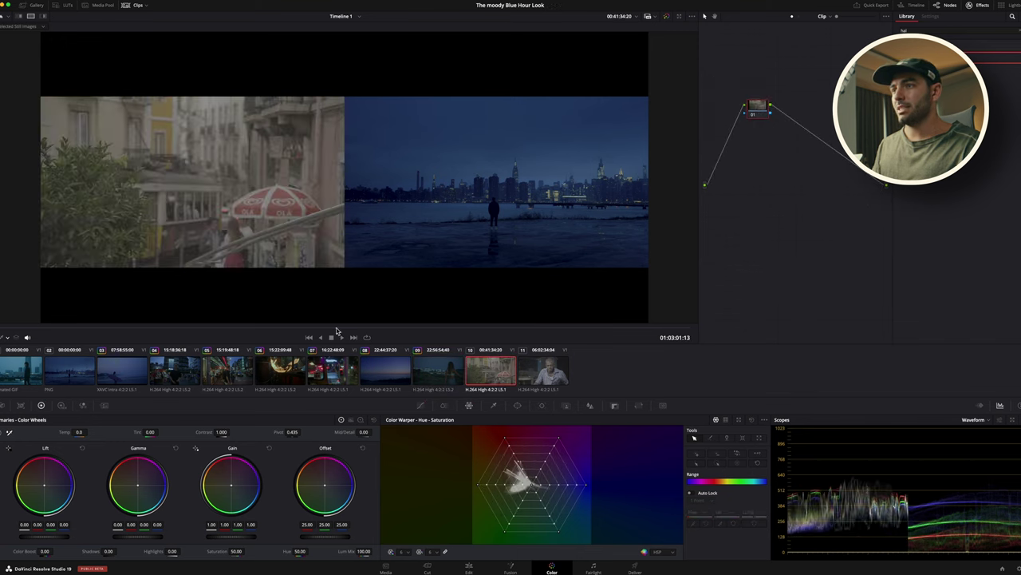
pyautogui.click(340, 335)
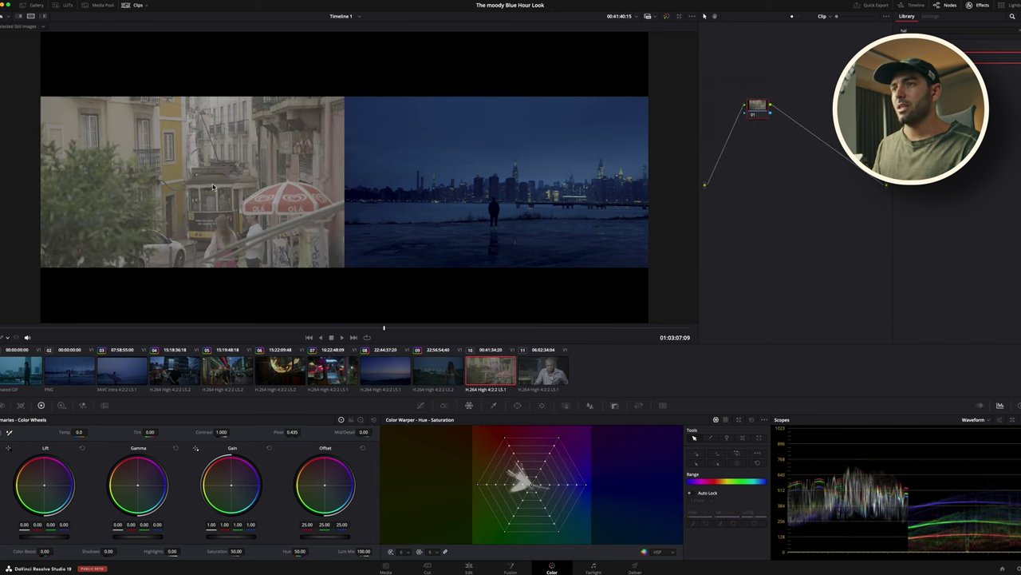
pyautogui.middleClick(441, 384)
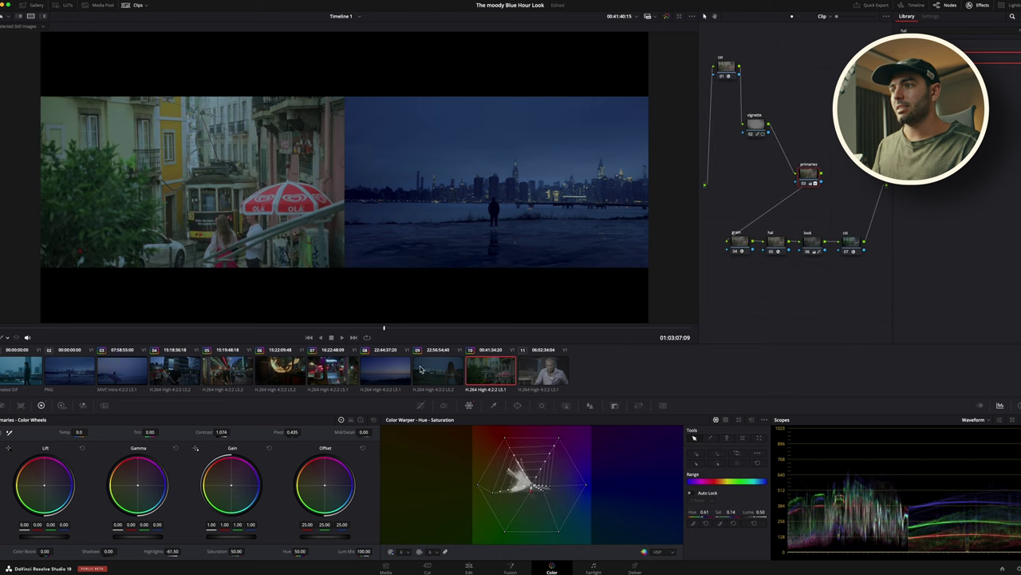
pyautogui.click(391, 371)
pyautogui.click(481, 372)
pyautogui.middleClick(391, 373)
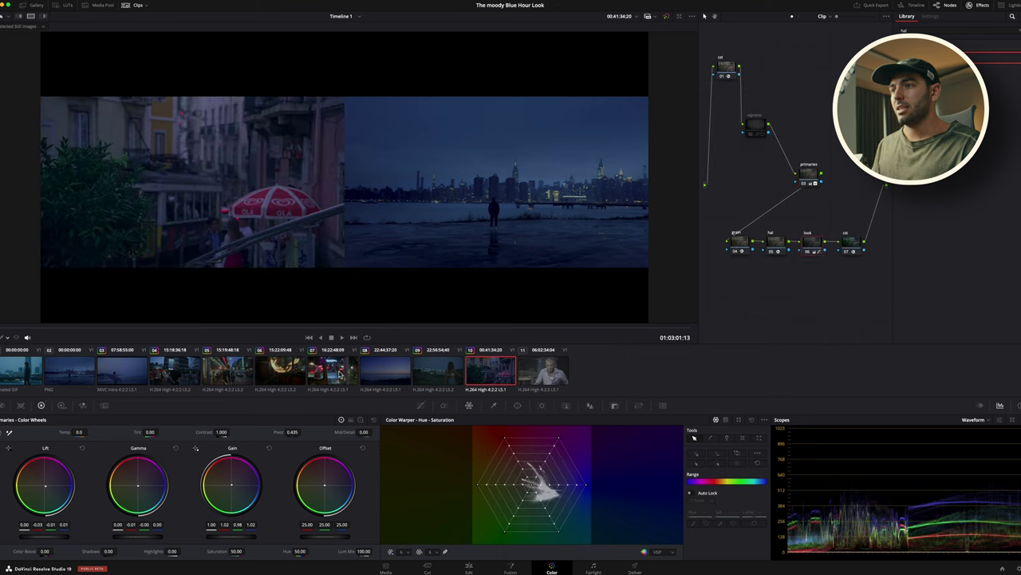
# Test tuk-tuk clip 07's grade on tram clip 10 and replace it with street clip 05's grade
pyautogui.click(339, 375)
pyautogui.click(501, 380)
pyautogui.click(241, 371)
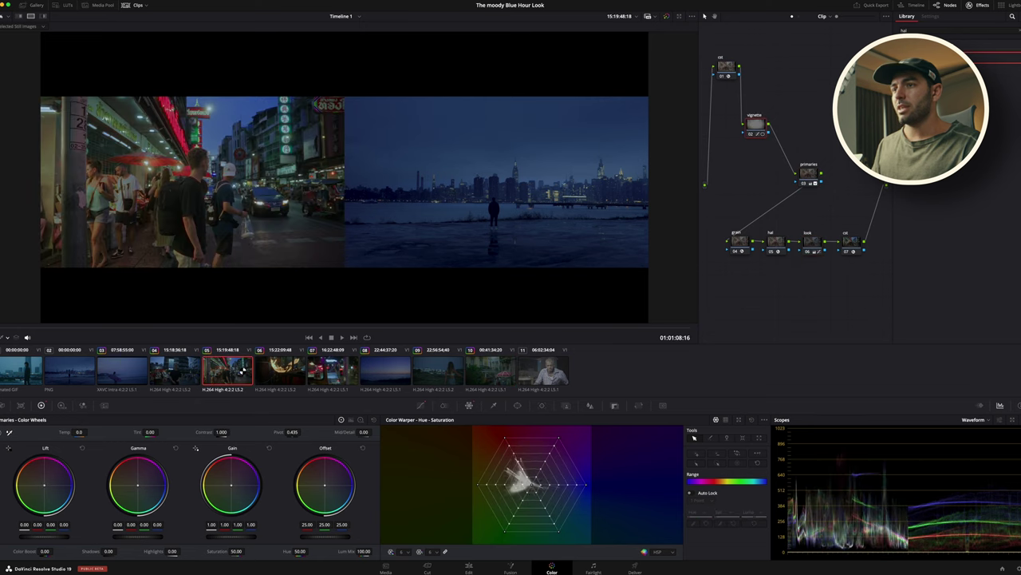
pyautogui.click(482, 372)
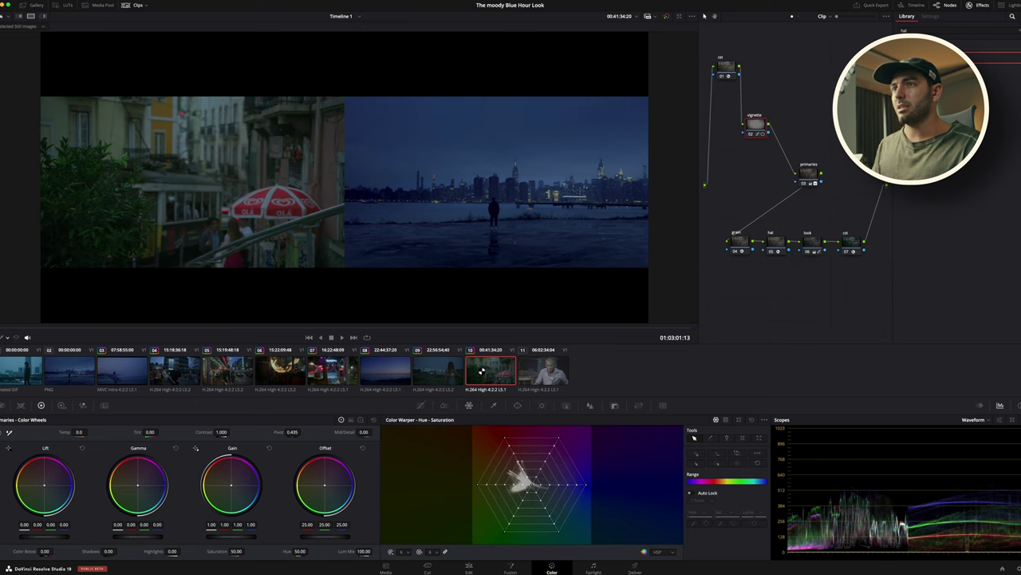
# Try surfer clip 03's grade on tram clip 10 and undo it
pyautogui.click(127, 373)
pyautogui.press('super+c')
pyautogui.click(482, 378)
pyautogui.press('super+v')
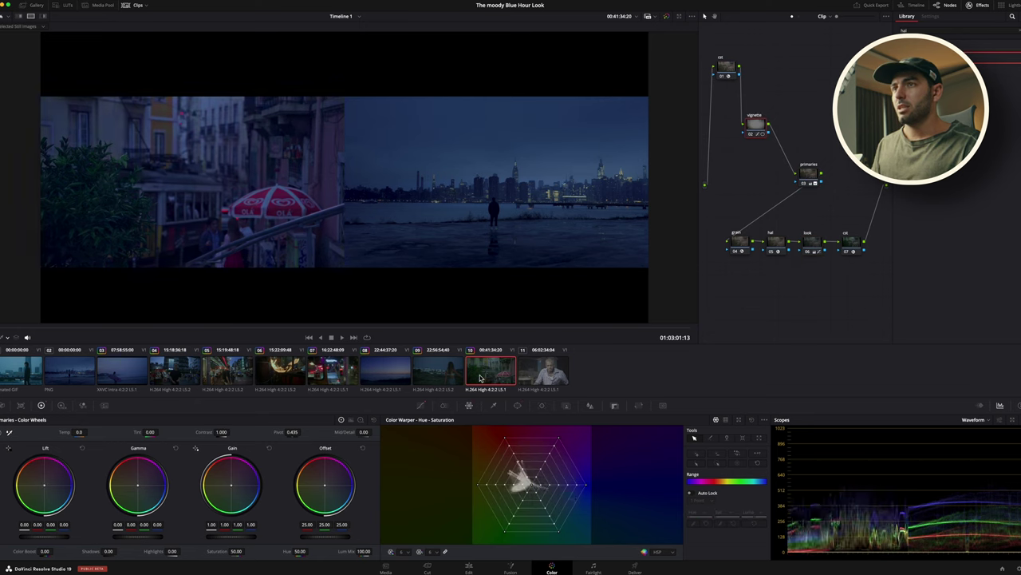
pyautogui.press('super+z')
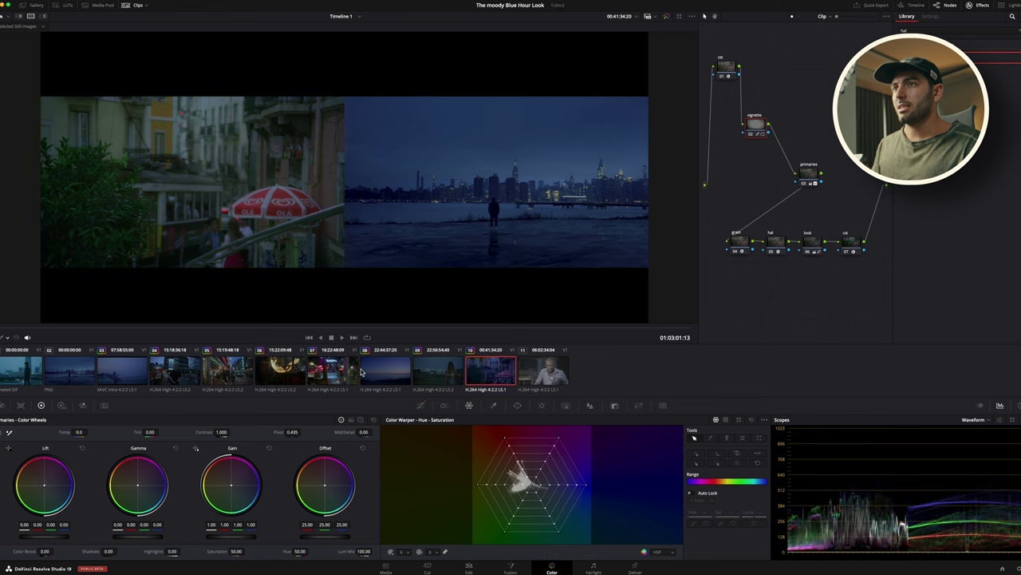
# Darken tram clip 10 by lowering the middle point of the custom curve on its primaries node
pyautogui.click(815, 171)
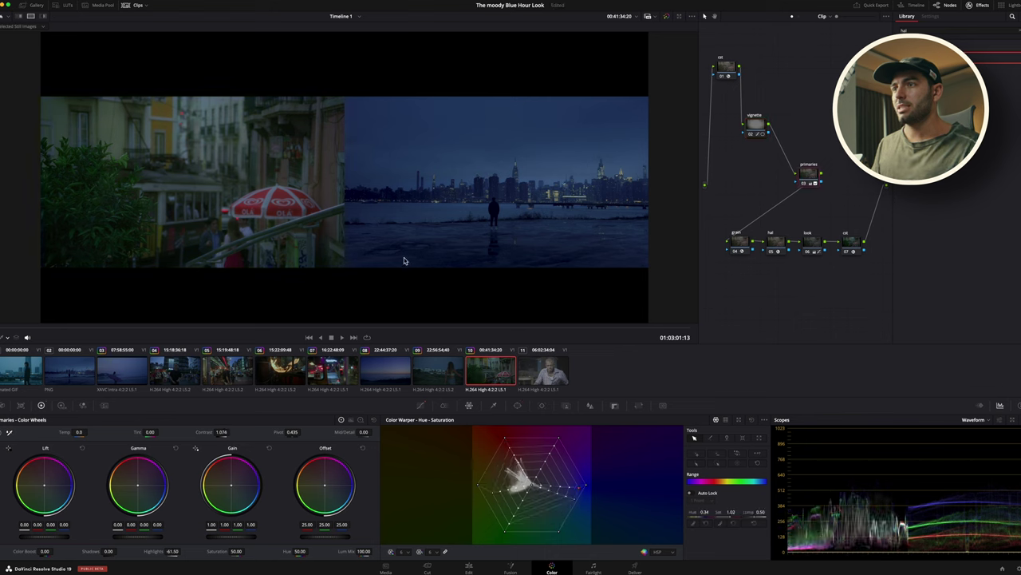
pyautogui.moveTo(332, 328); pyautogui.dragTo(445, 330)
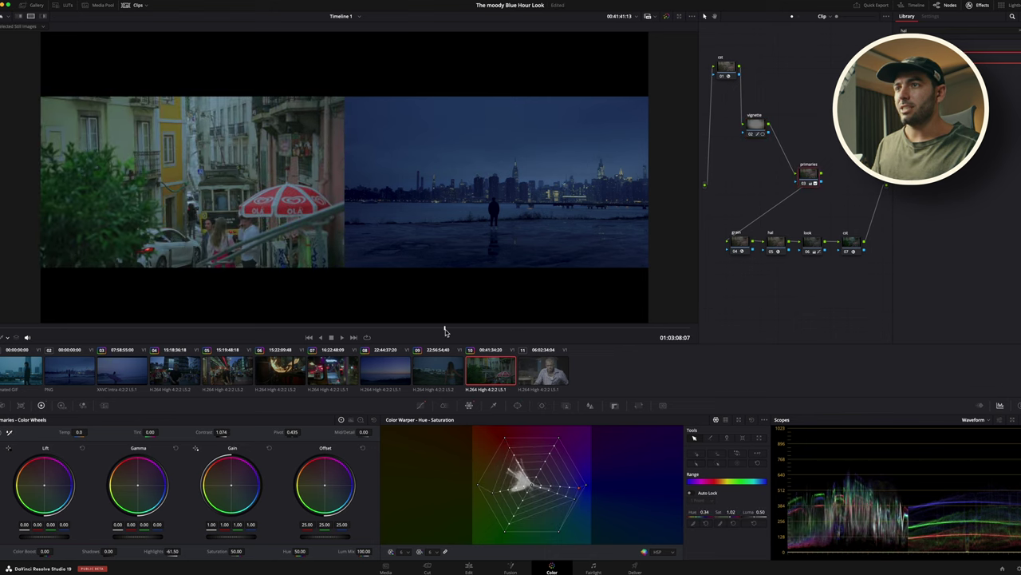
pyautogui.click(422, 406)
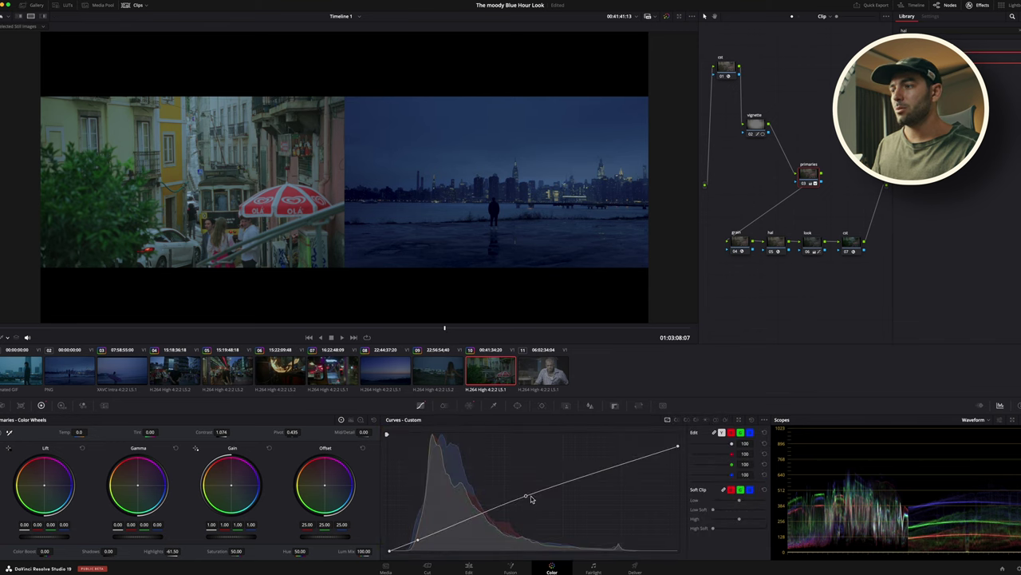
pyautogui.moveTo(528, 496); pyautogui.dragTo(535, 503)
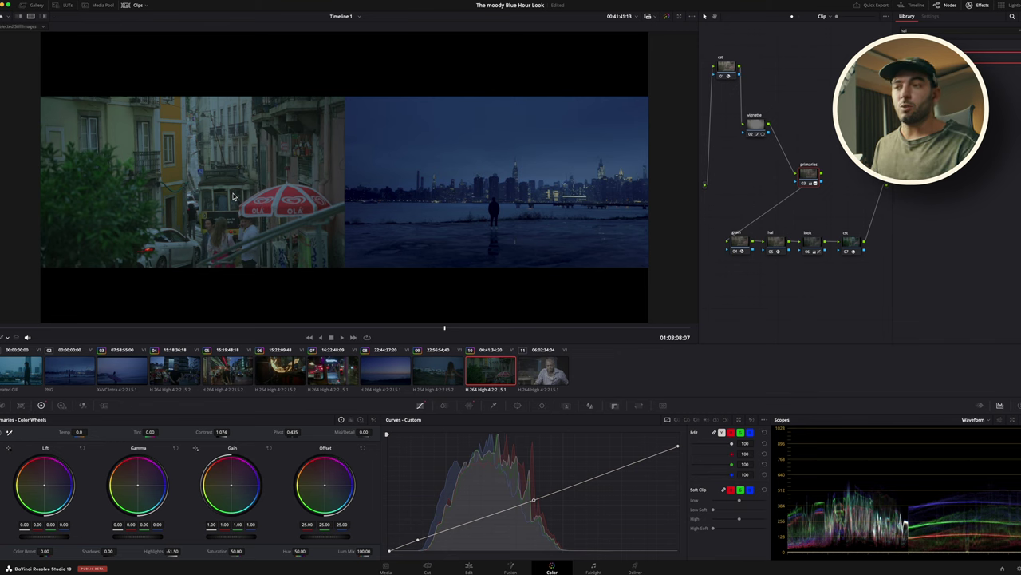
# Try the grades from tuk-tuk clip 07 and fire clip 06 on portrait clip 11
pyautogui.click(545, 376)
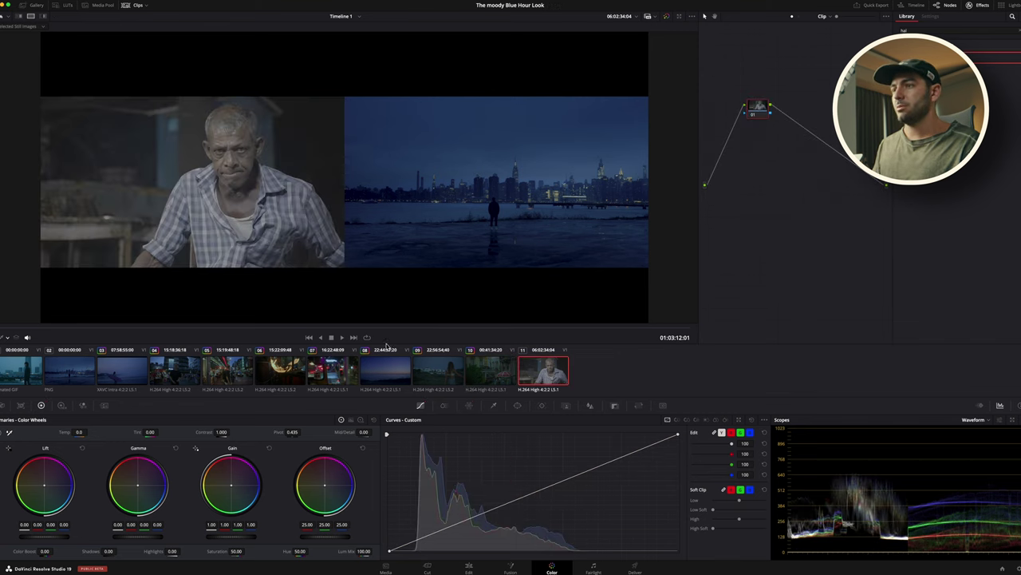
pyautogui.click(348, 371)
pyautogui.press('super+c')
pyautogui.click(549, 373)
pyautogui.press('super+v')
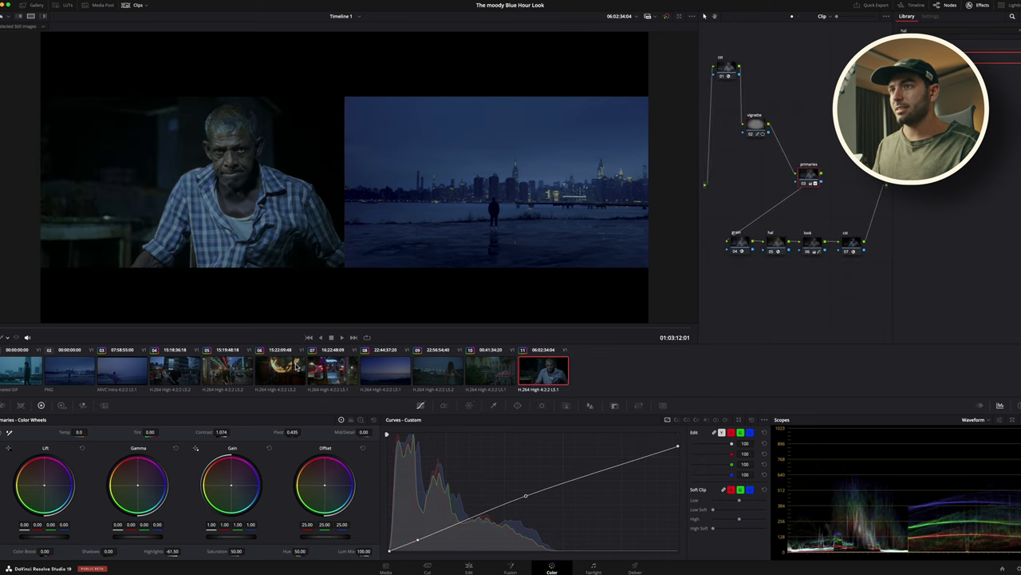
pyautogui.click(297, 365)
pyautogui.click(536, 378)
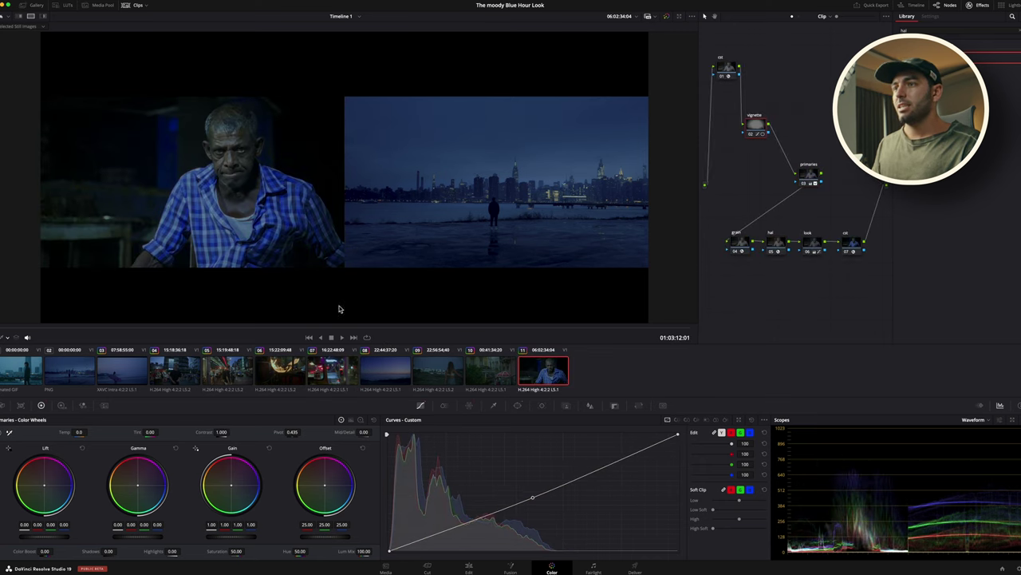
# Use tuk-tuk clip 07's grade on portrait clip 11 and play it back
pyautogui.middleClick(388, 375)
pyautogui.click(271, 331)
pyautogui.press('space')
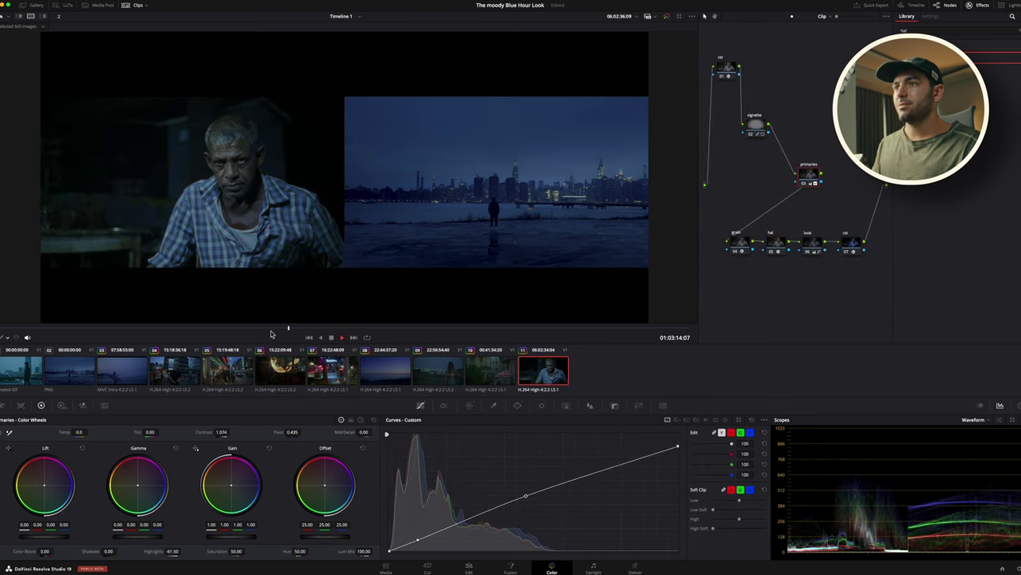
# Adjust the blues in clip 11's primaries node with the Color Warper to hue 0.35 and saturation 0.77, and play back the portrait
pyautogui.click(468, 406)
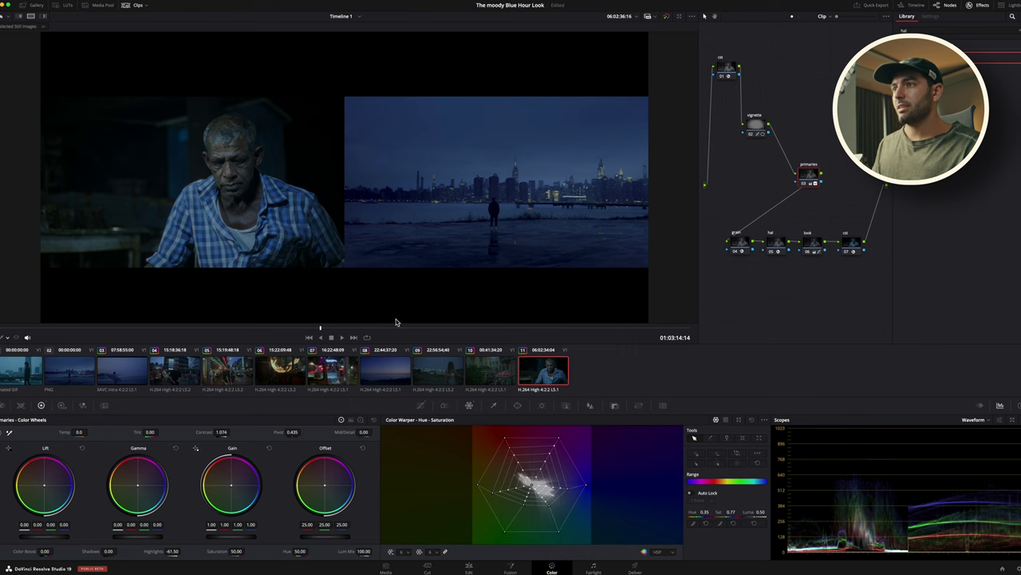
pyautogui.press('space')
pyautogui.press('space')
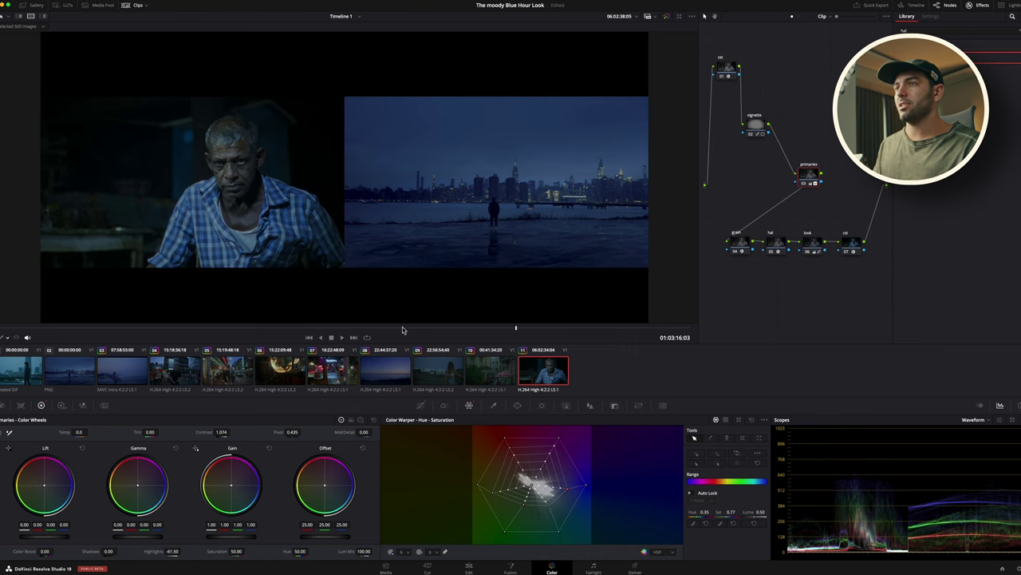